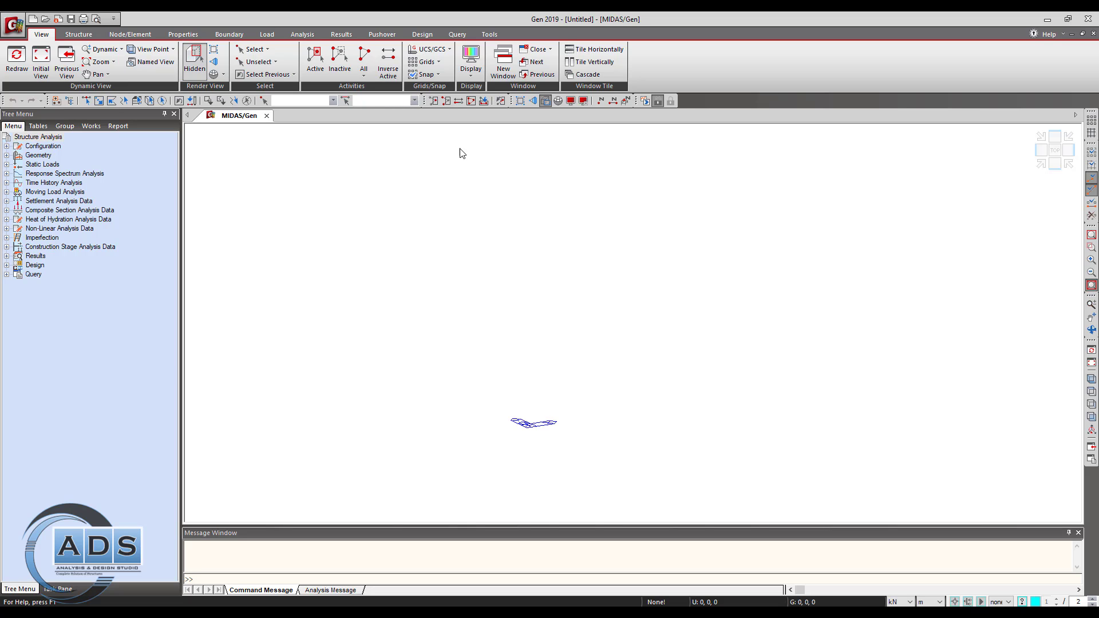
# - Show the point grid in the model, then hide it again
pyautogui.click(439, 62)
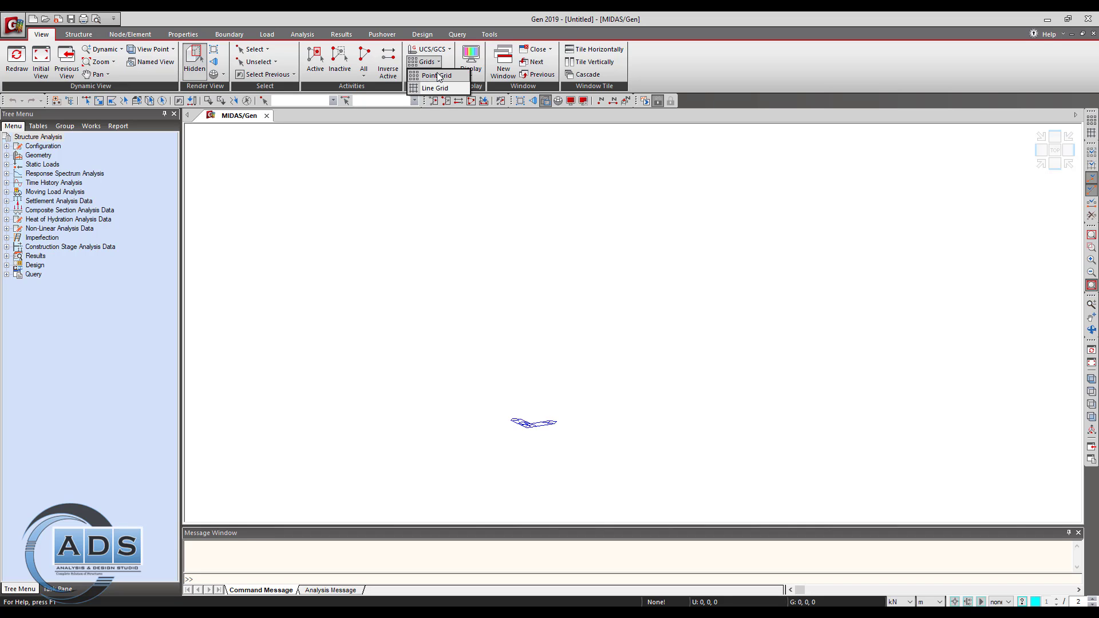
pyautogui.click(439, 75)
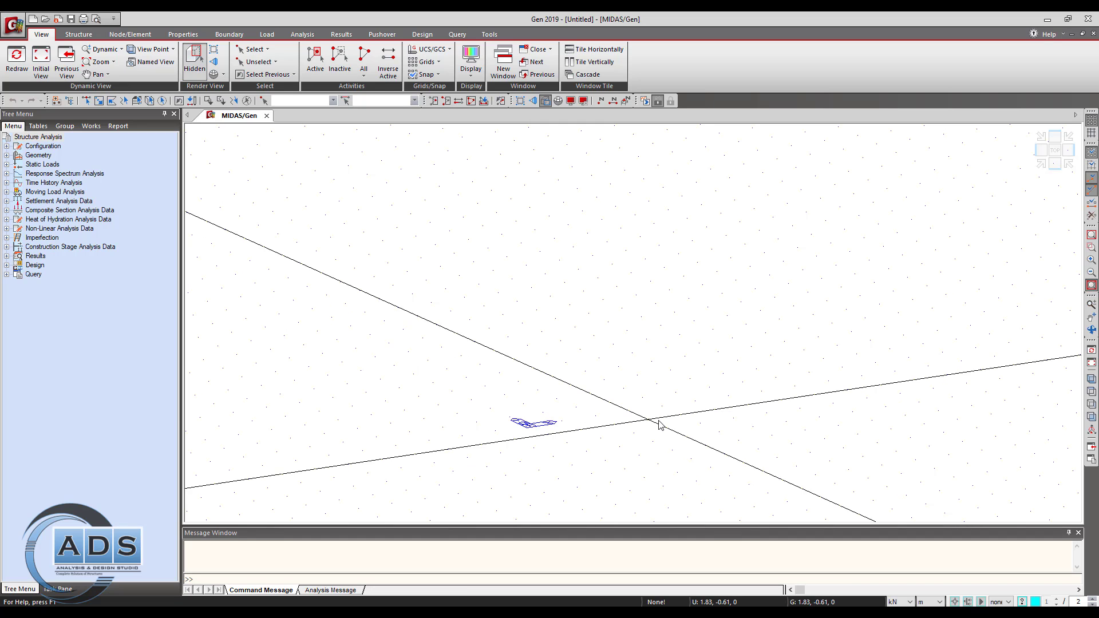
pyautogui.click(426, 62)
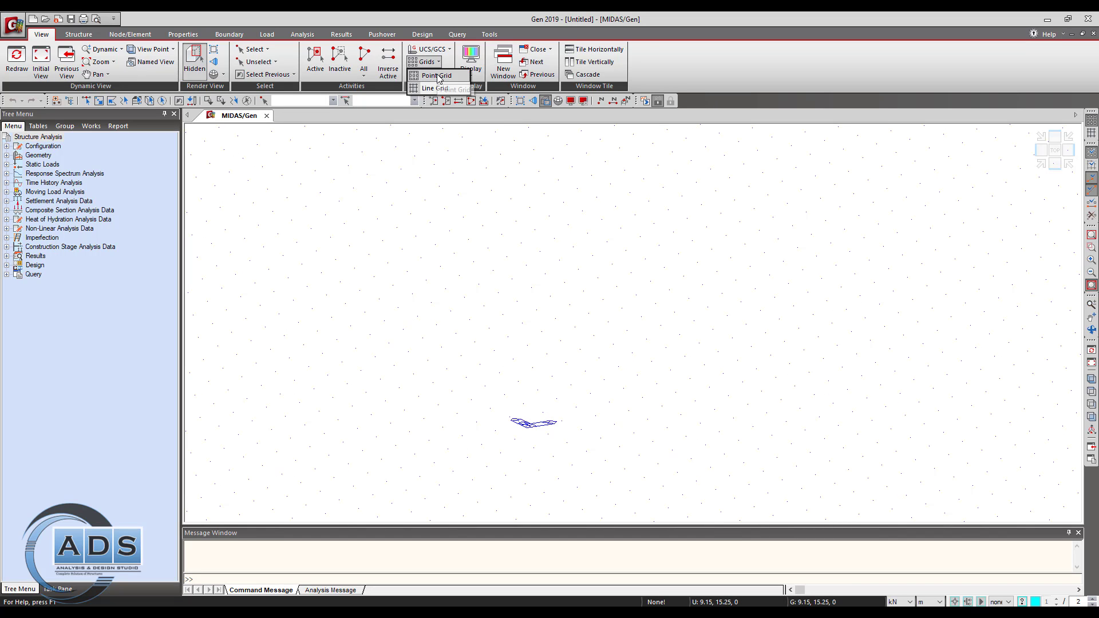
pyautogui.click(437, 76)
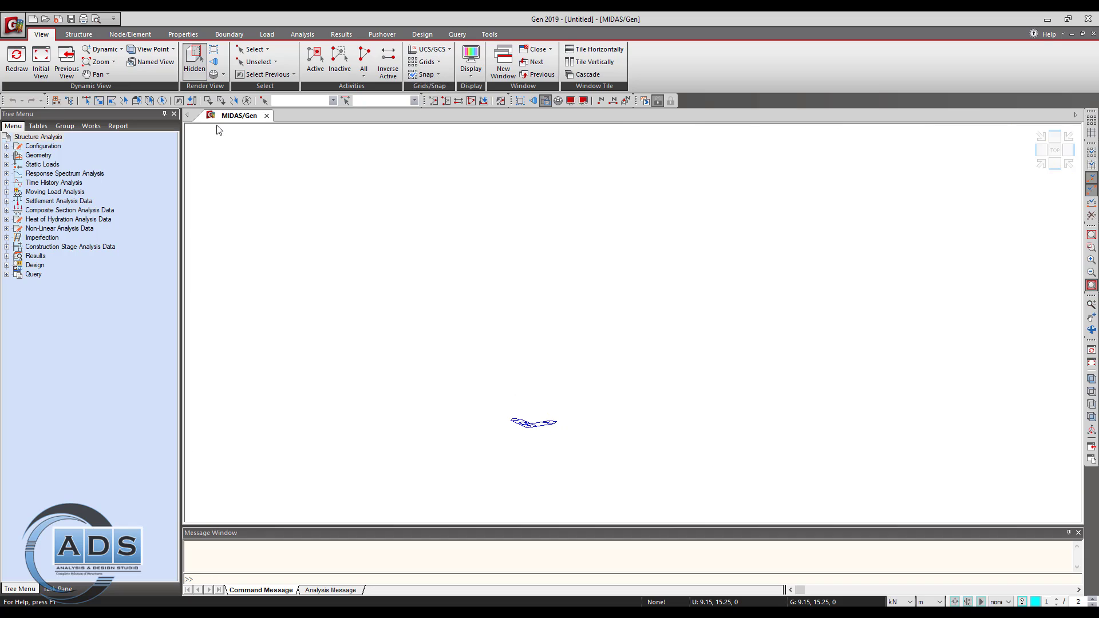
# - Define the point grid with 1 m spacing in both dx and dy
pyautogui.click(87, 35)
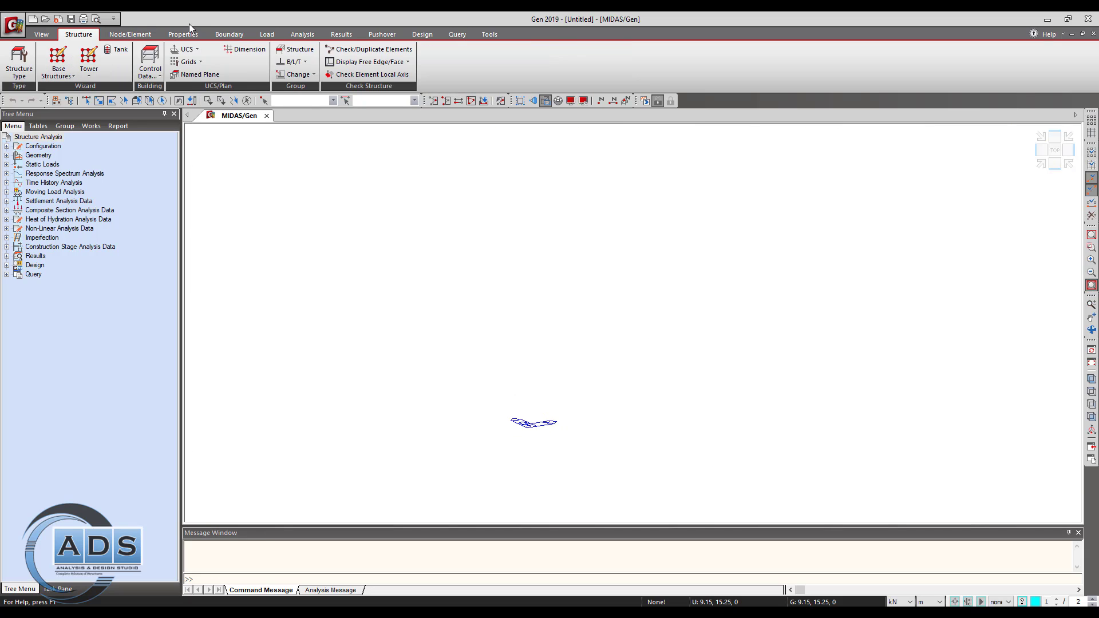
pyautogui.click(200, 62)
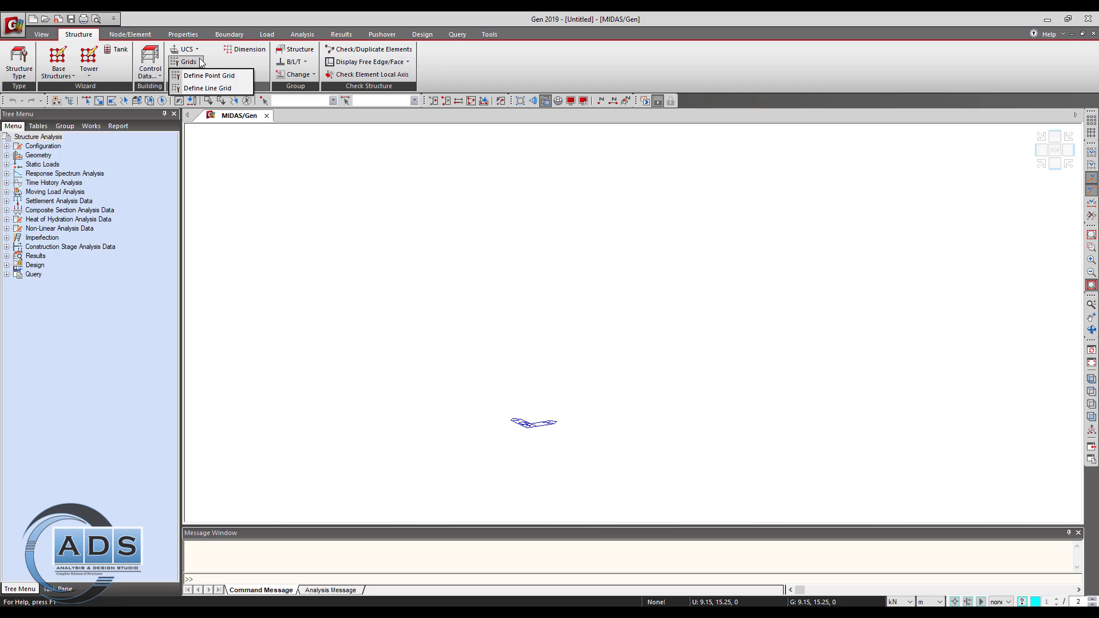
pyautogui.click(224, 79)
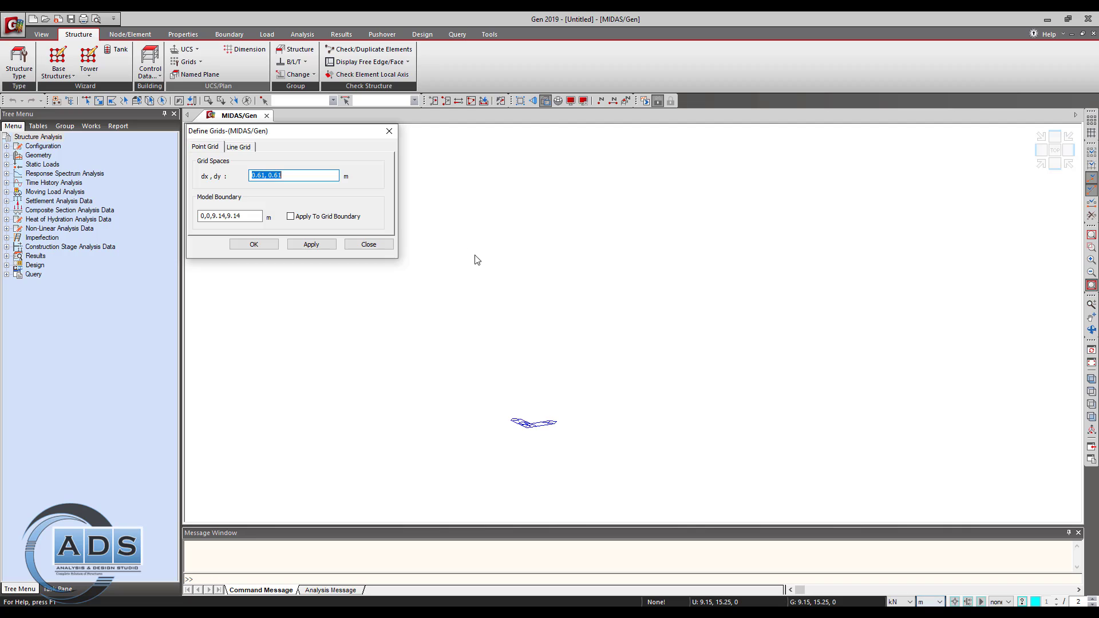
pyautogui.moveTo(335, 131); pyautogui.dragTo(362, 210)
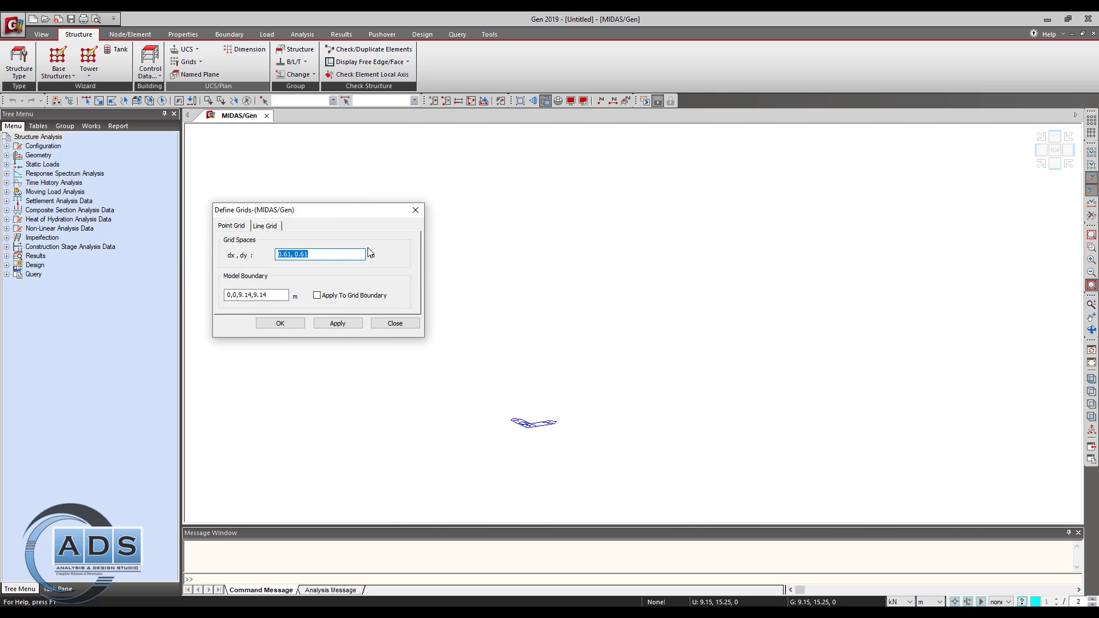
pyautogui.write('1,1')
pyautogui.click(296, 325)
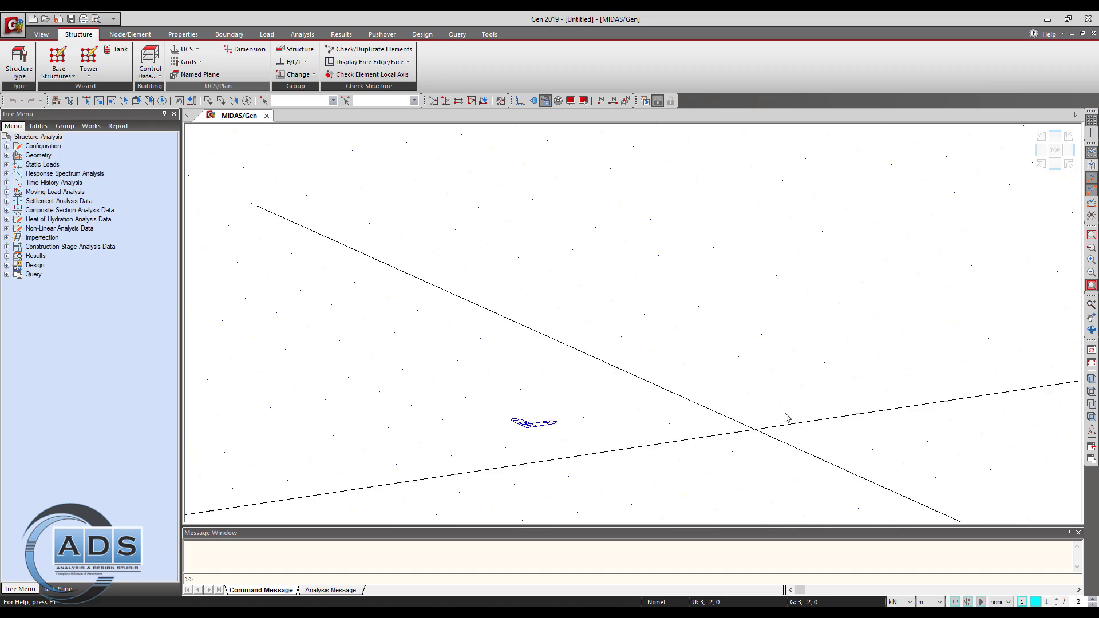
# - In top view, create a beam element between two nodes 5 m apart
pyautogui.click(1056, 153)
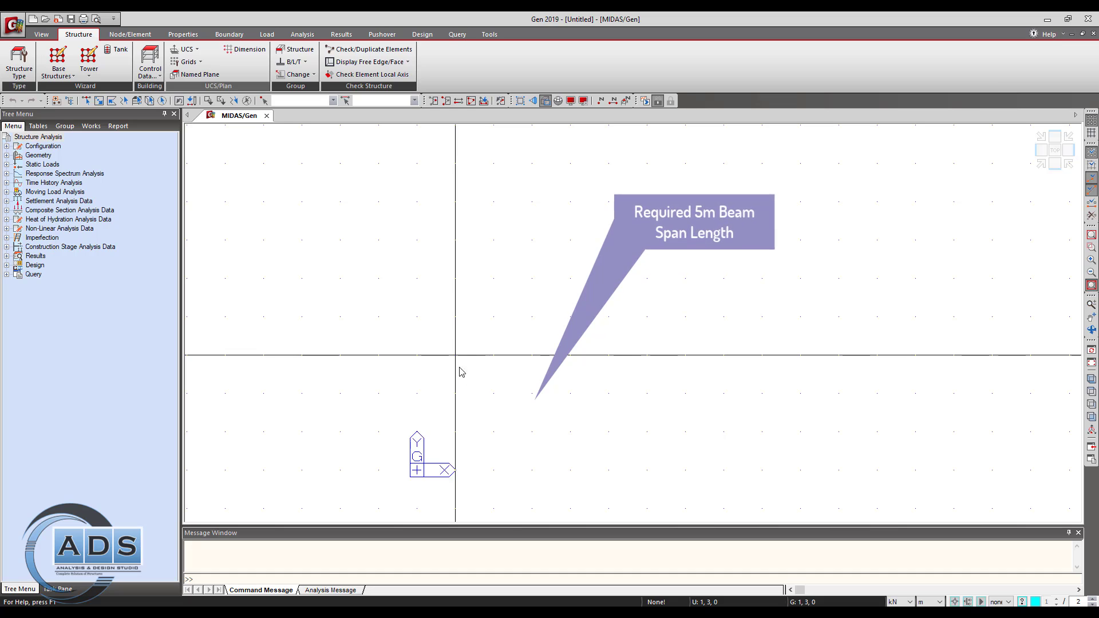
pyautogui.click(141, 36)
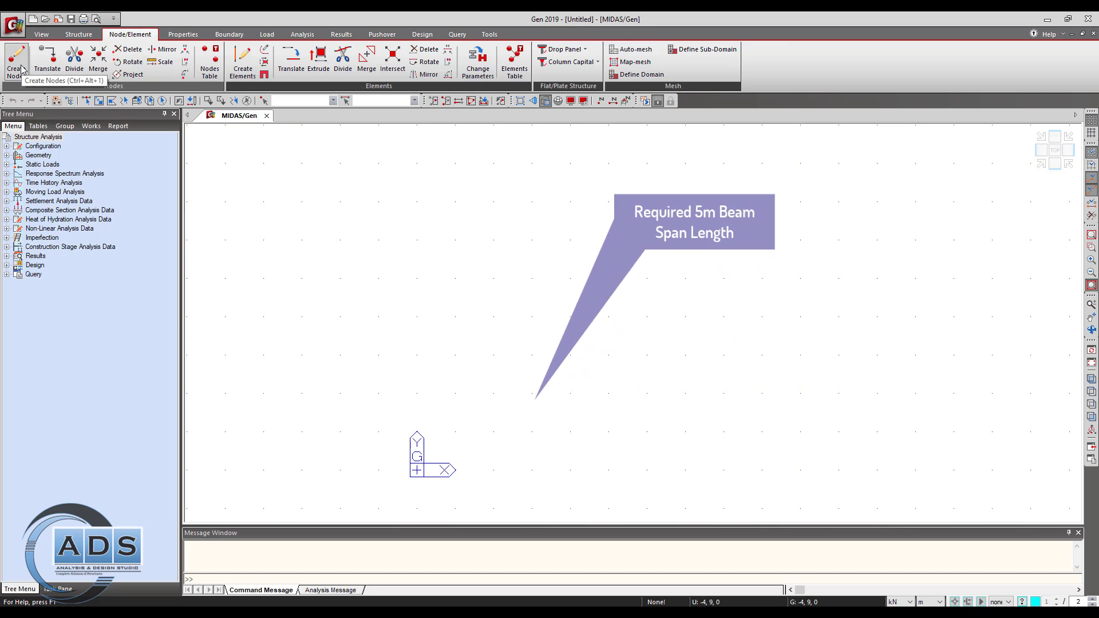
pyautogui.click(243, 60)
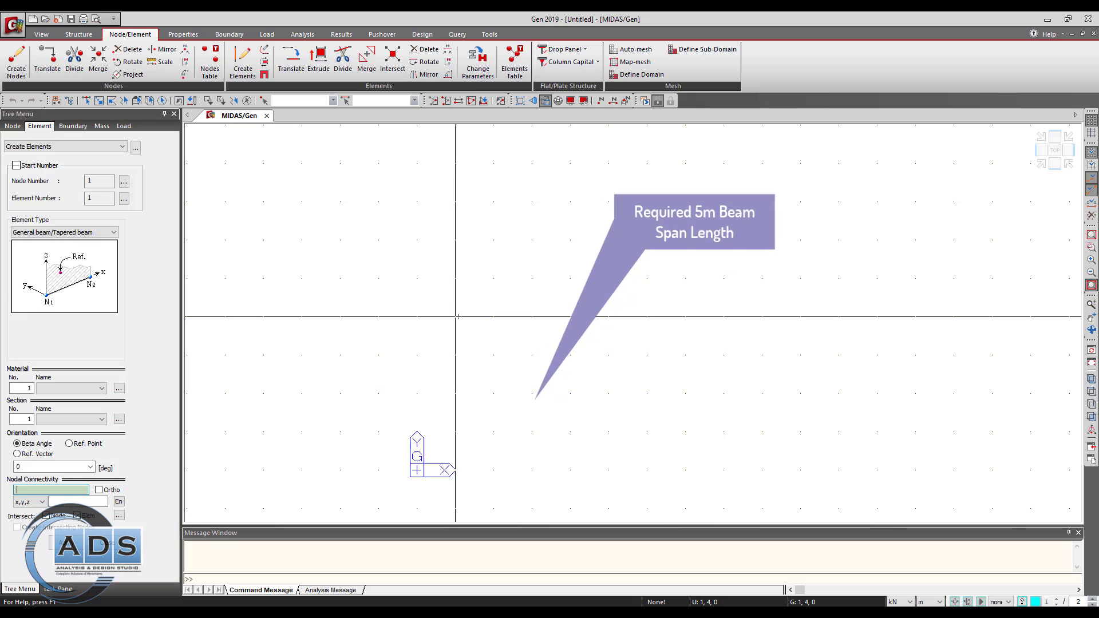
pyautogui.click(416, 394)
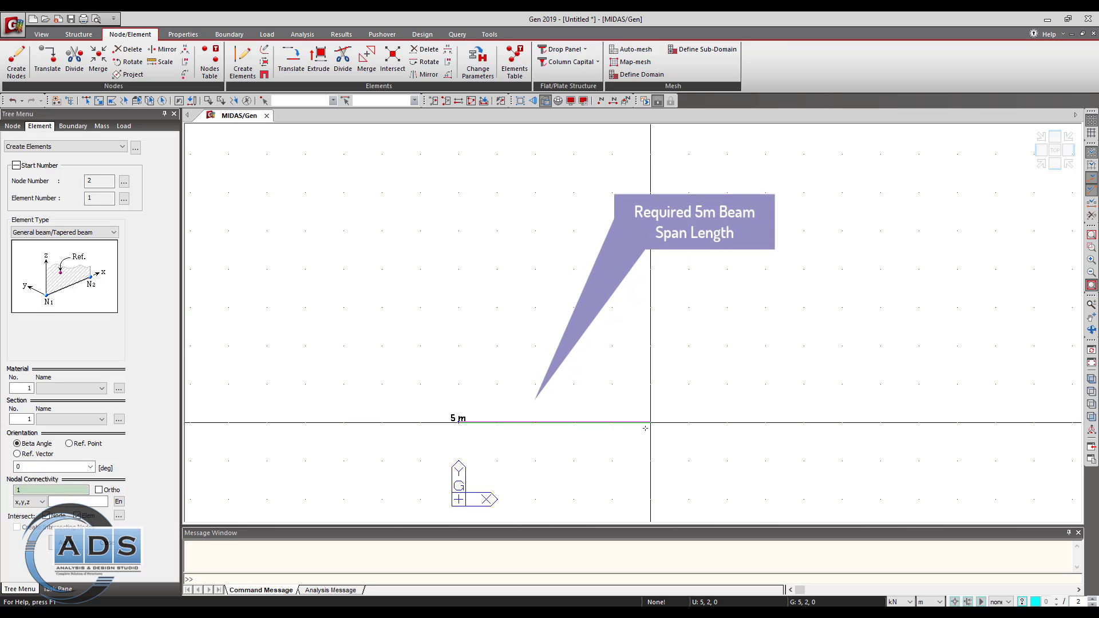
pyautogui.click(645, 428)
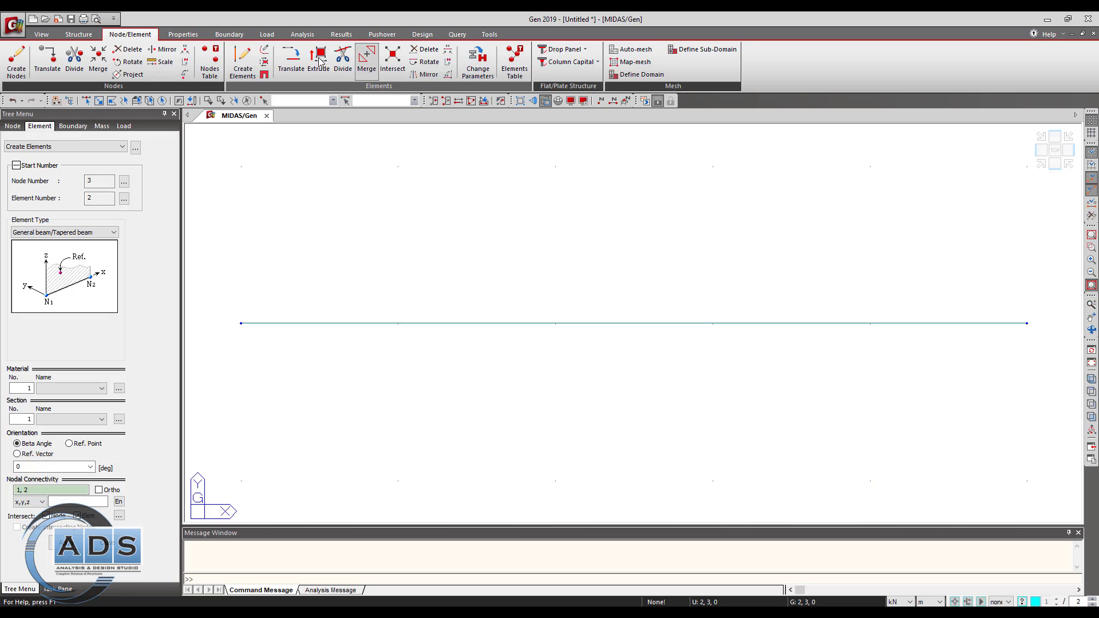
# - Stop creating elements and return to the model tree
pyautogui.click(41, 34)
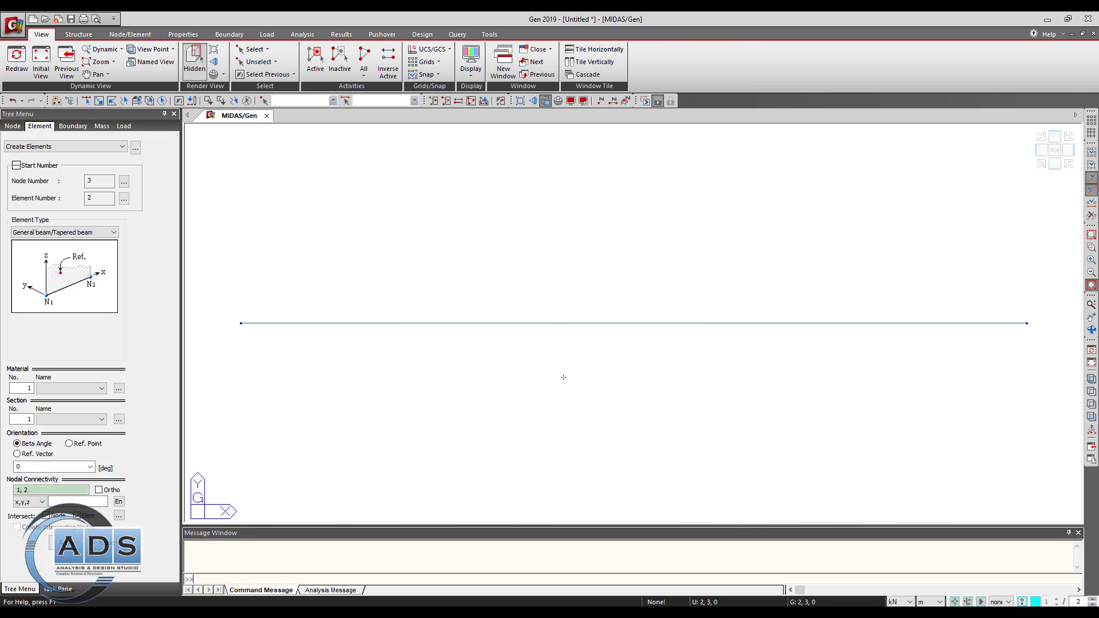
pyautogui.scroll(-1, 635, 346)
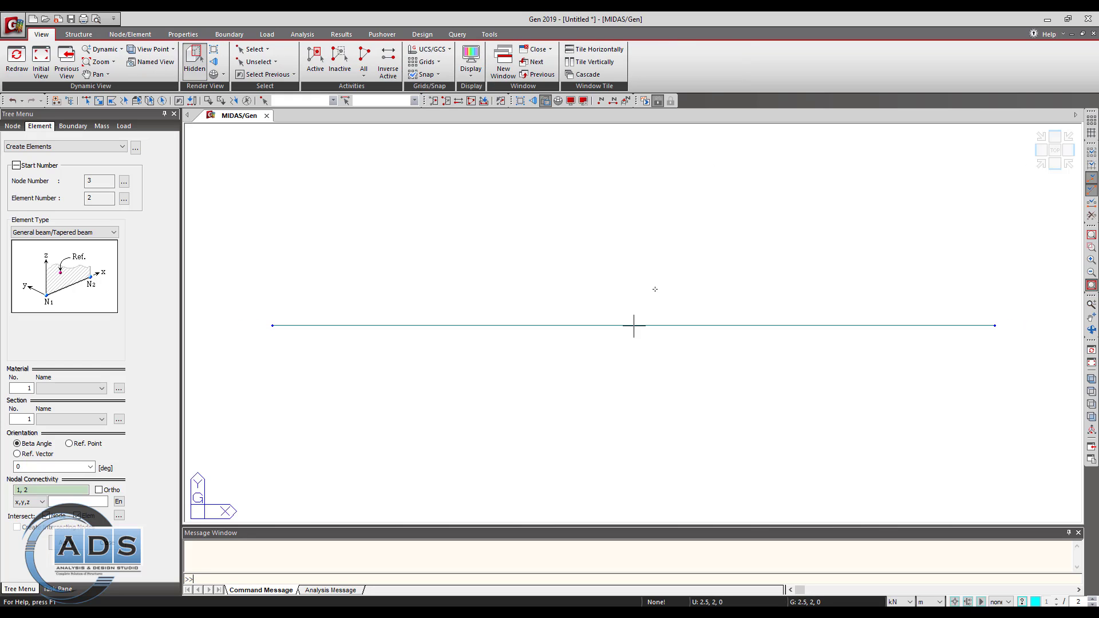
pyautogui.click(112, 545)
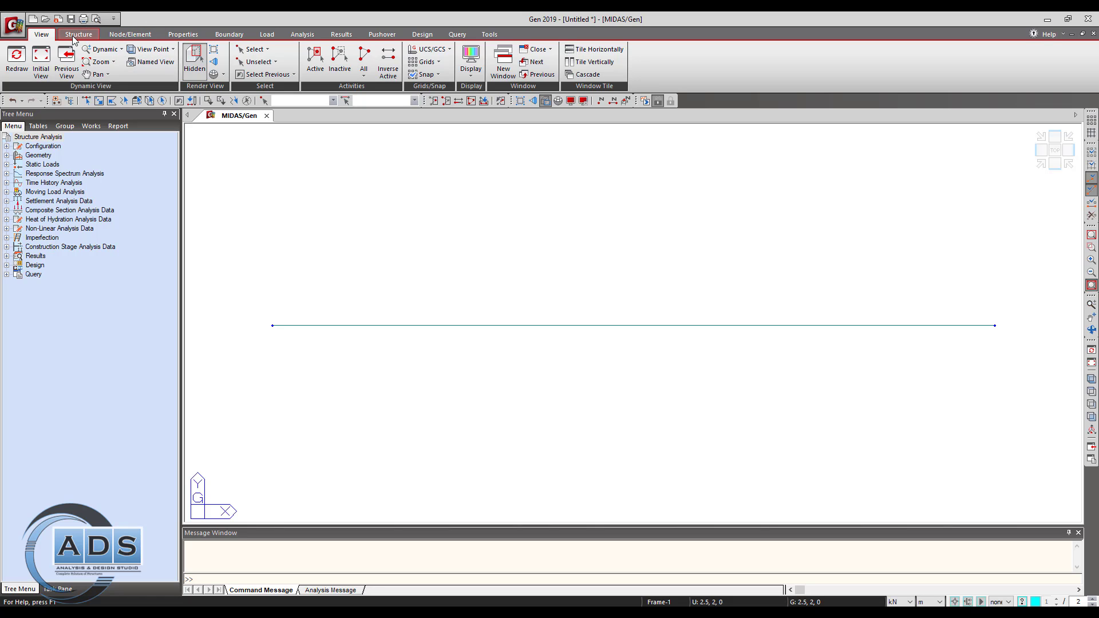
# - Open the material properties list and add a new material
pyautogui.click(175, 36)
pyautogui.click(23, 55)
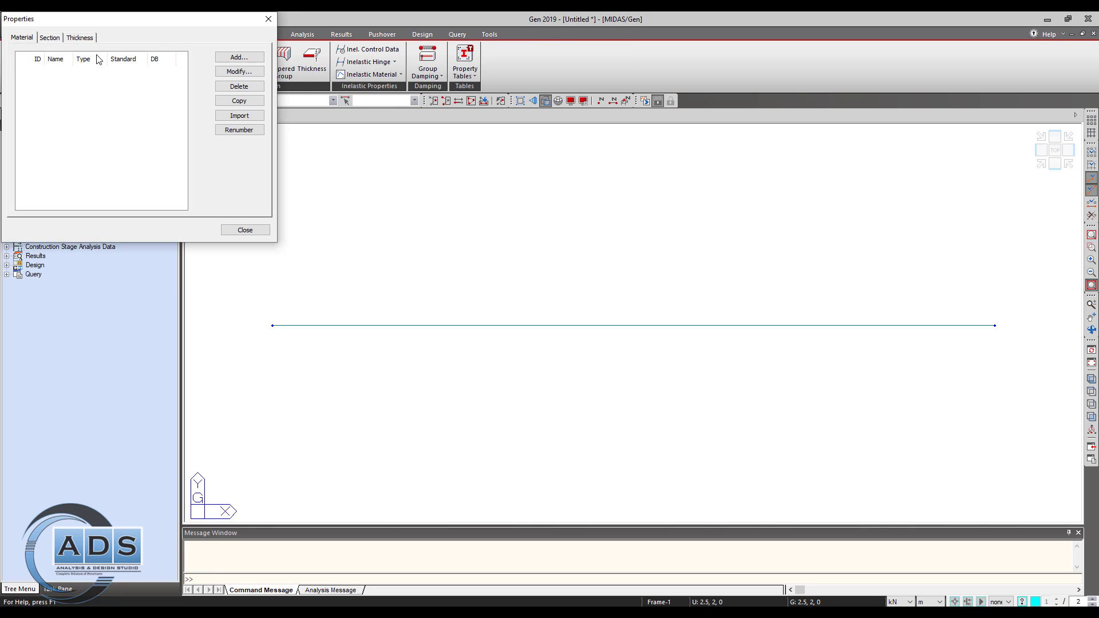
pyautogui.moveTo(116, 22); pyautogui.dragTo(339, 151)
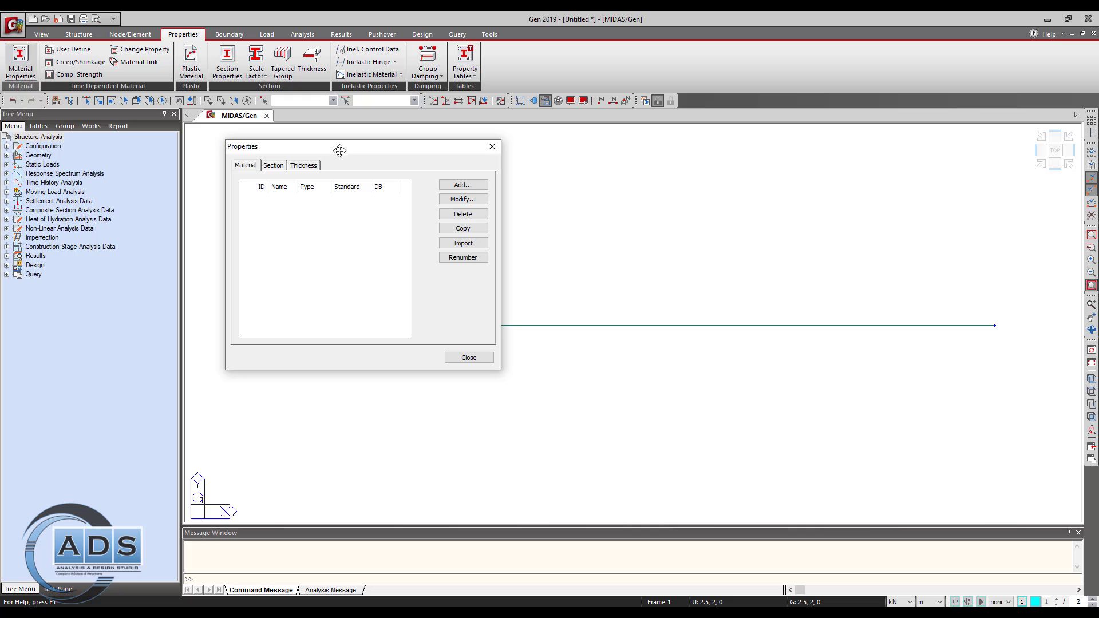
pyautogui.click(462, 185)
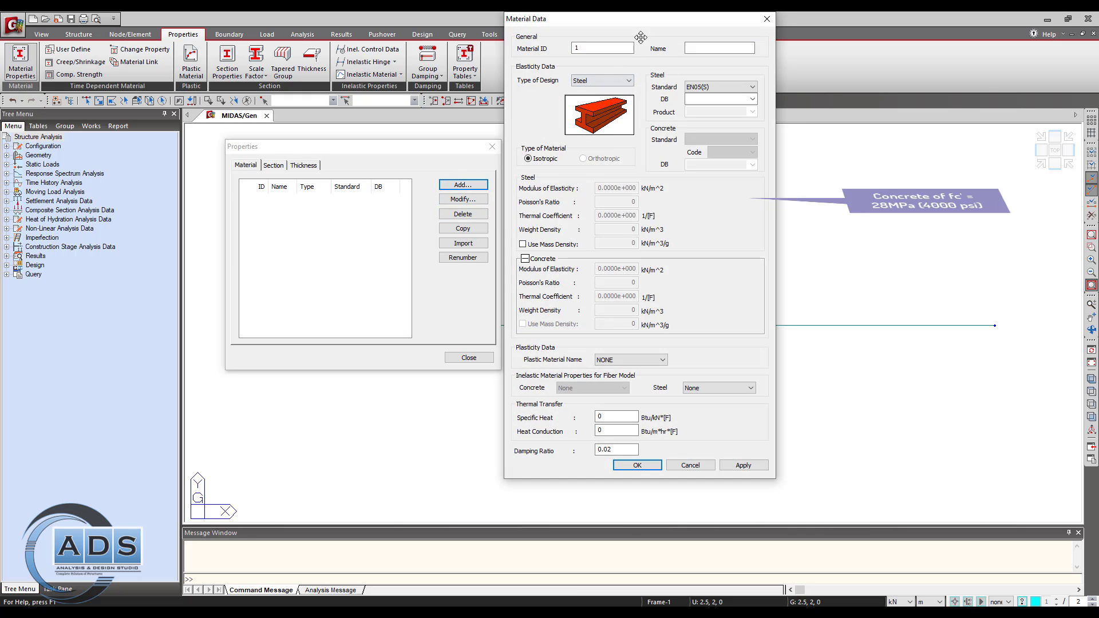
pyautogui.moveTo(642, 29); pyautogui.dragTo(599, 71)
# - Make the material ASTM(RC) concrete of Grade C4000, confirm it and close the list
pyautogui.click(572, 122)
pyautogui.click(569, 140)
pyautogui.click(708, 181)
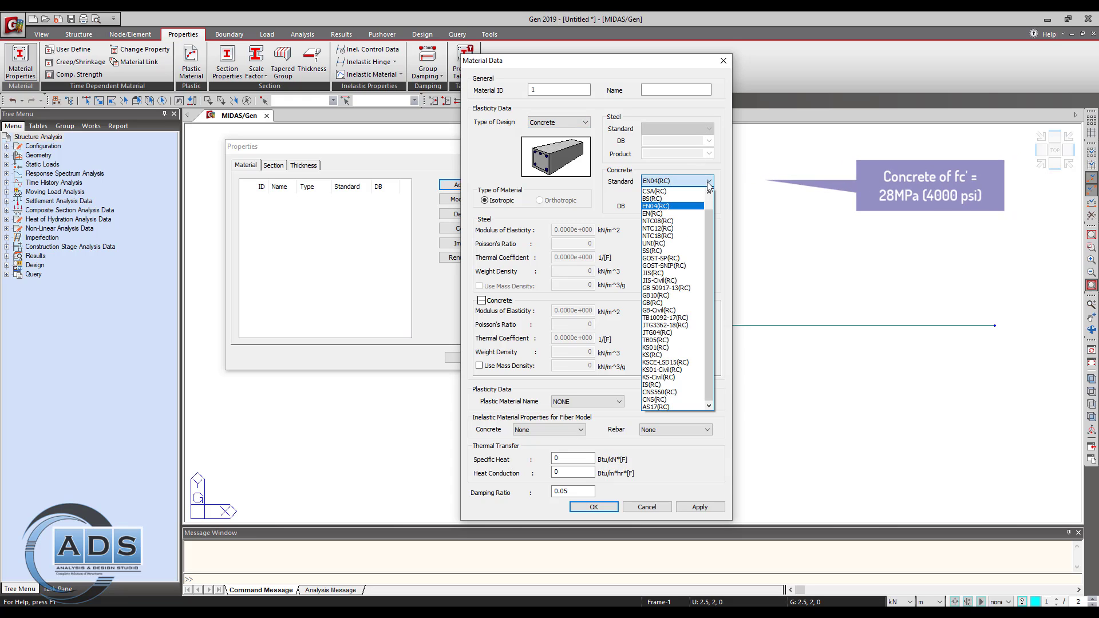
pyautogui.click(678, 205)
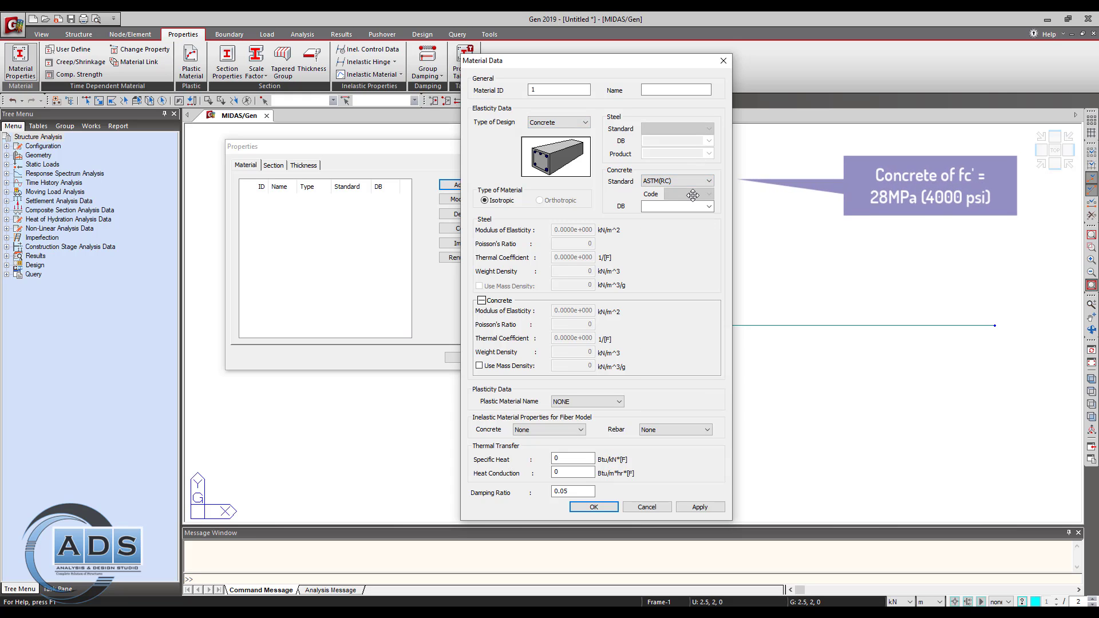
pyautogui.click(708, 206)
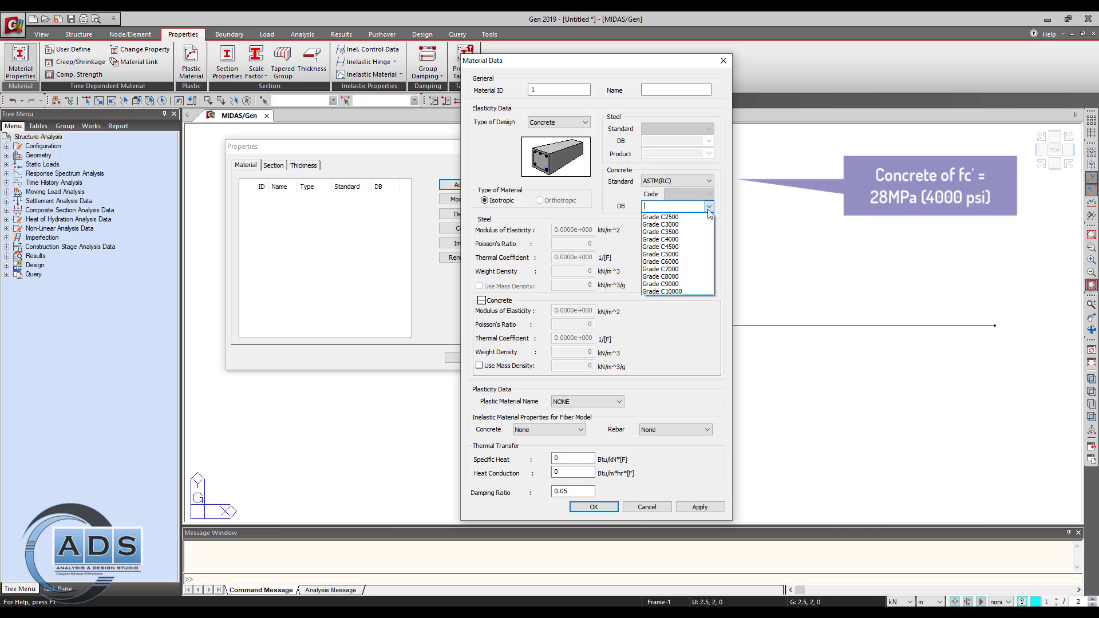
pyautogui.click(689, 240)
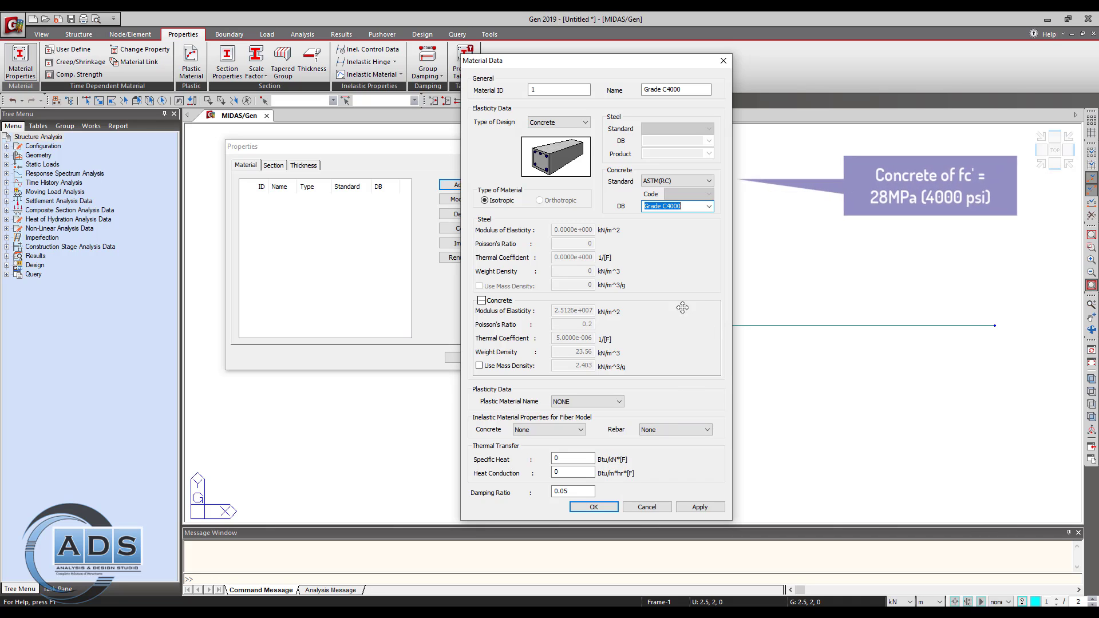
pyautogui.click(593, 507)
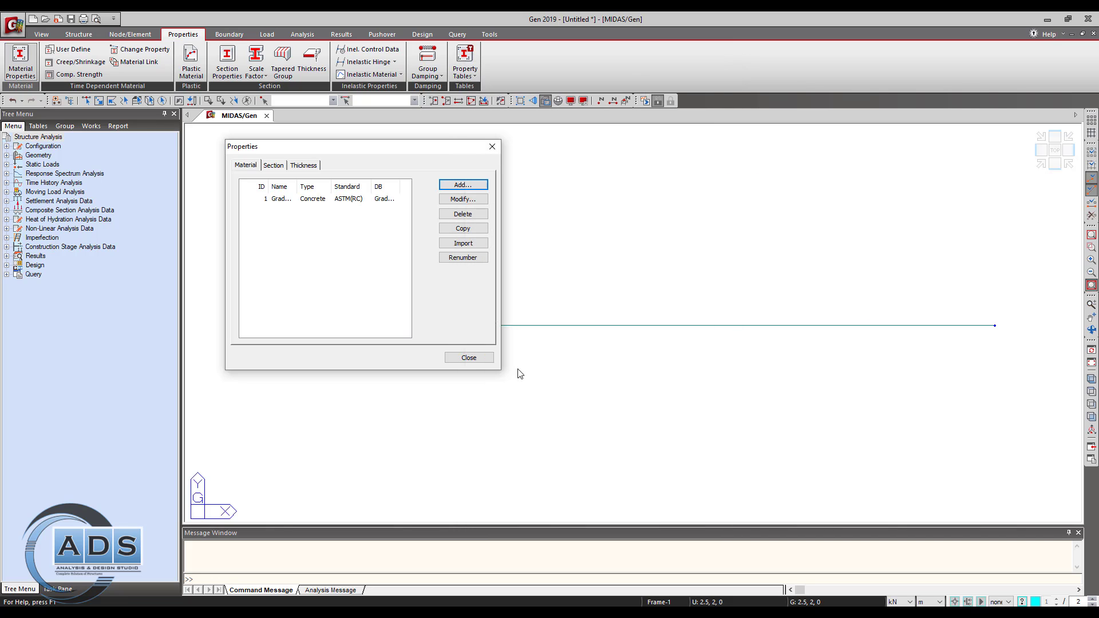
pyautogui.click(469, 358)
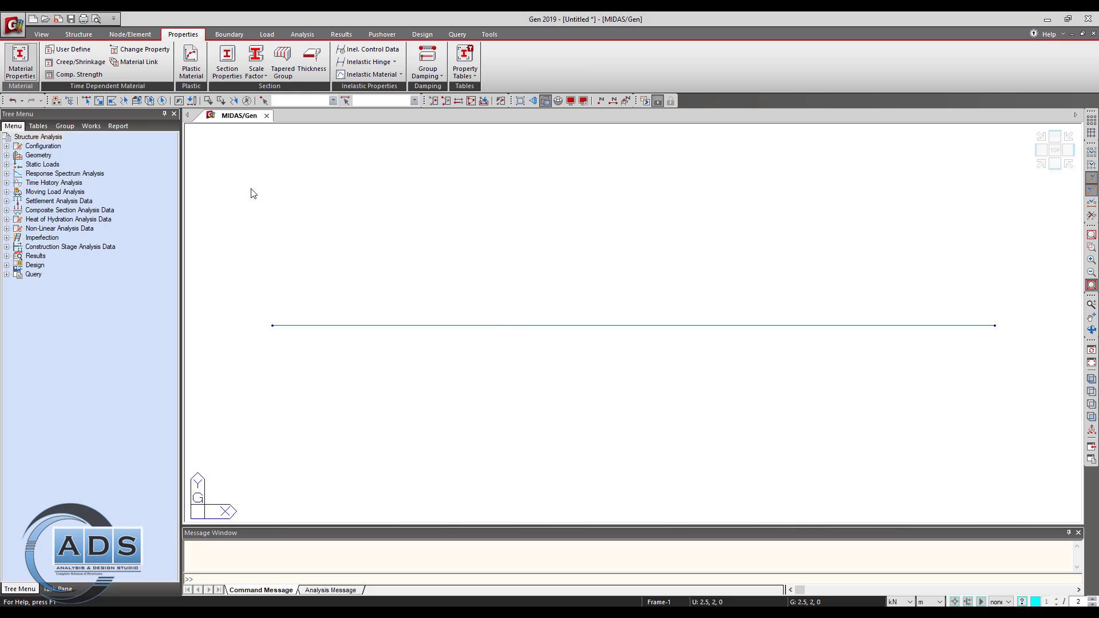
# - Add a solid rectangle section with height 0.65 m and width 0.3 m
pyautogui.click(227, 60)
pyautogui.moveTo(252, 21); pyautogui.dragTo(333, 103)
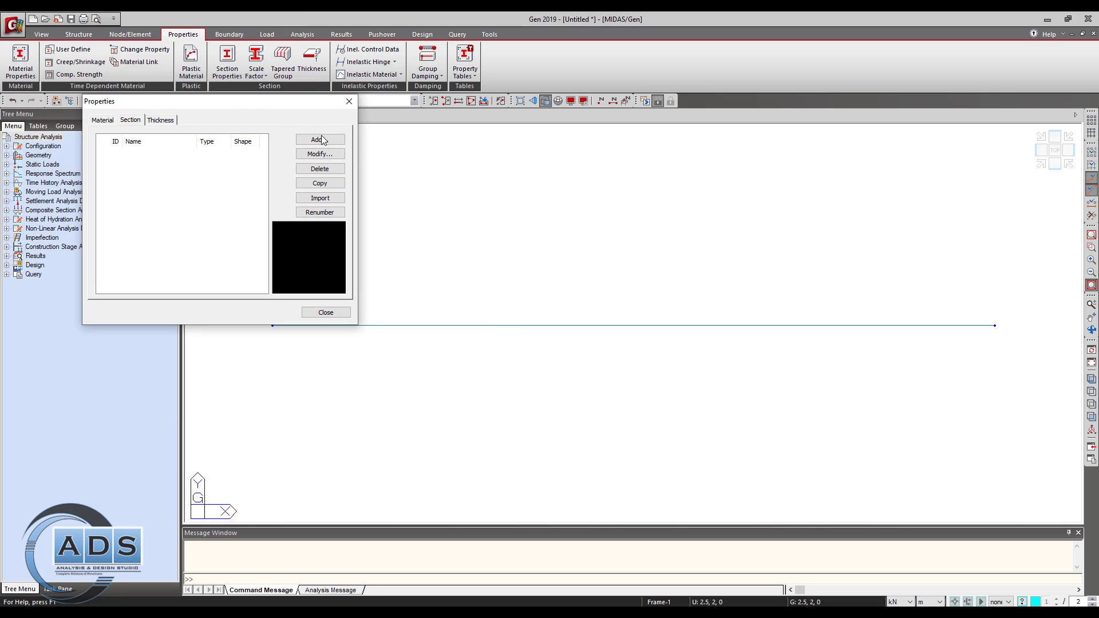
pyautogui.click(320, 139)
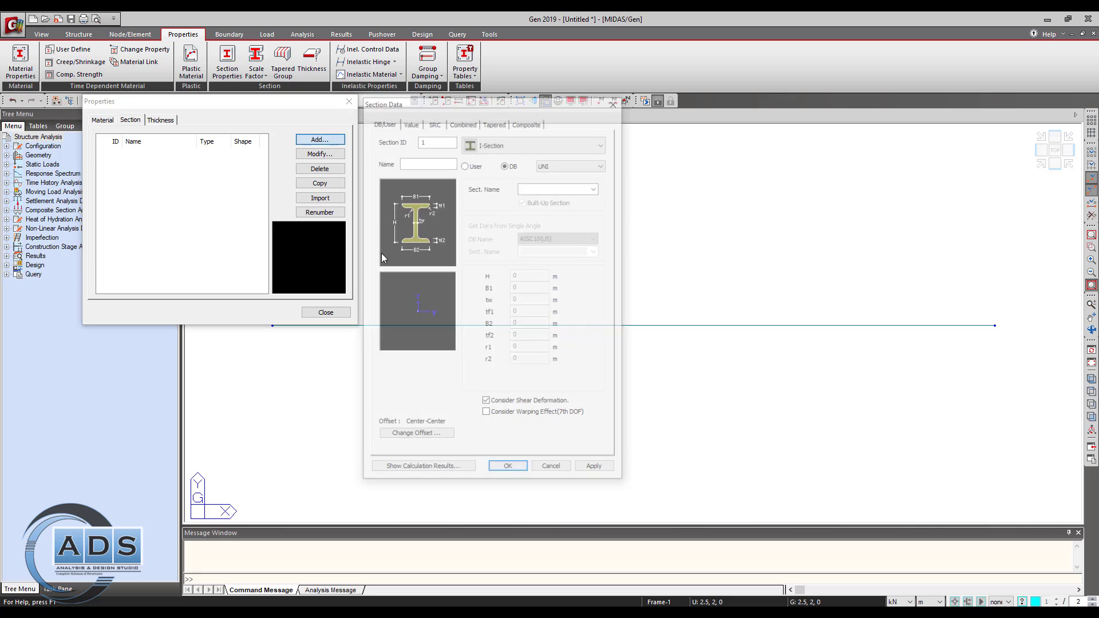
pyautogui.click(518, 143)
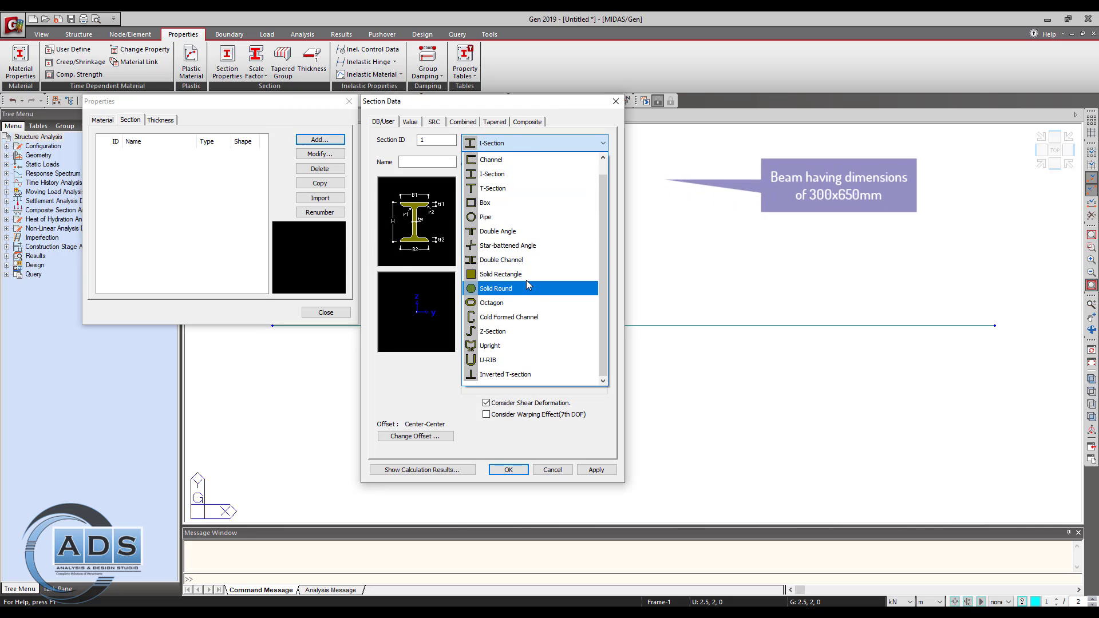
pyautogui.click(501, 273)
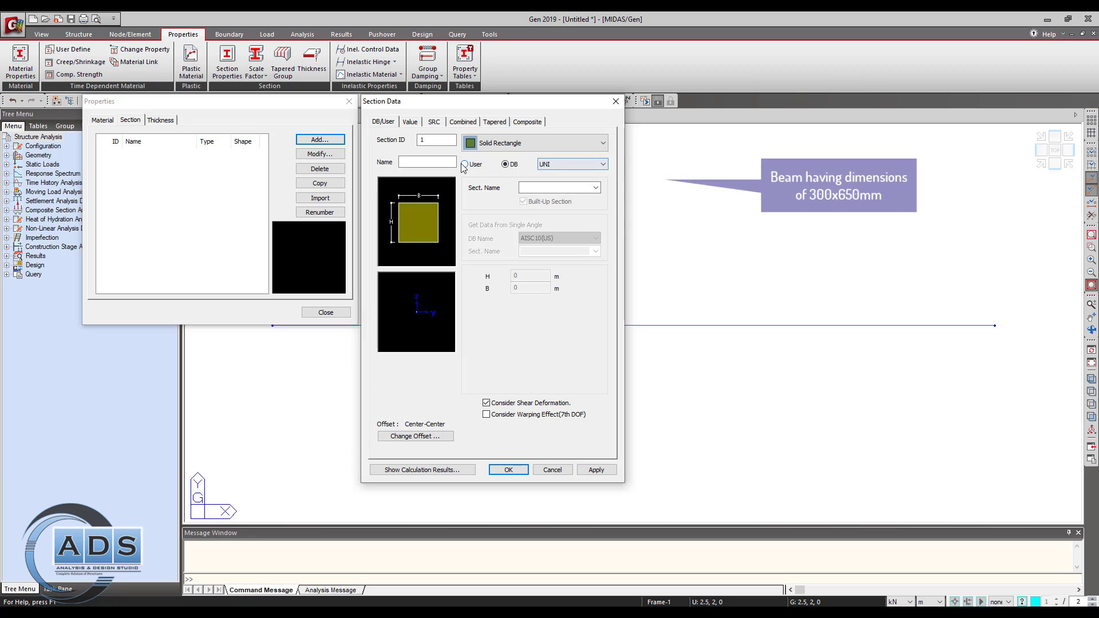
pyautogui.click(465, 165)
pyautogui.click(538, 273)
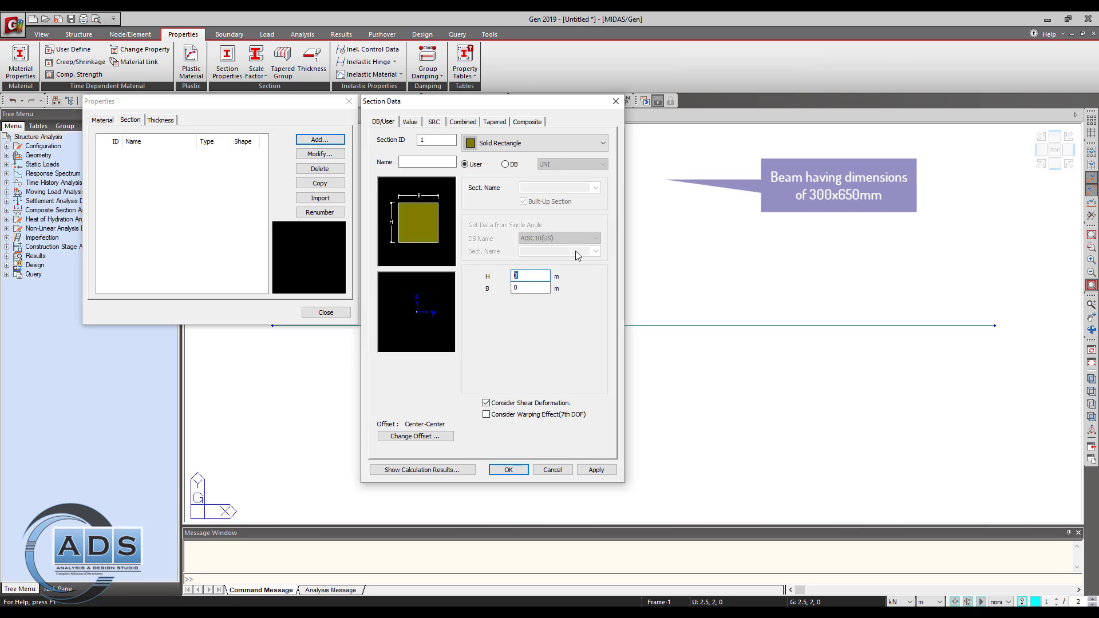
pyautogui.write('0.65')
pyautogui.press('Tab')
pyautogui.write('0.3')
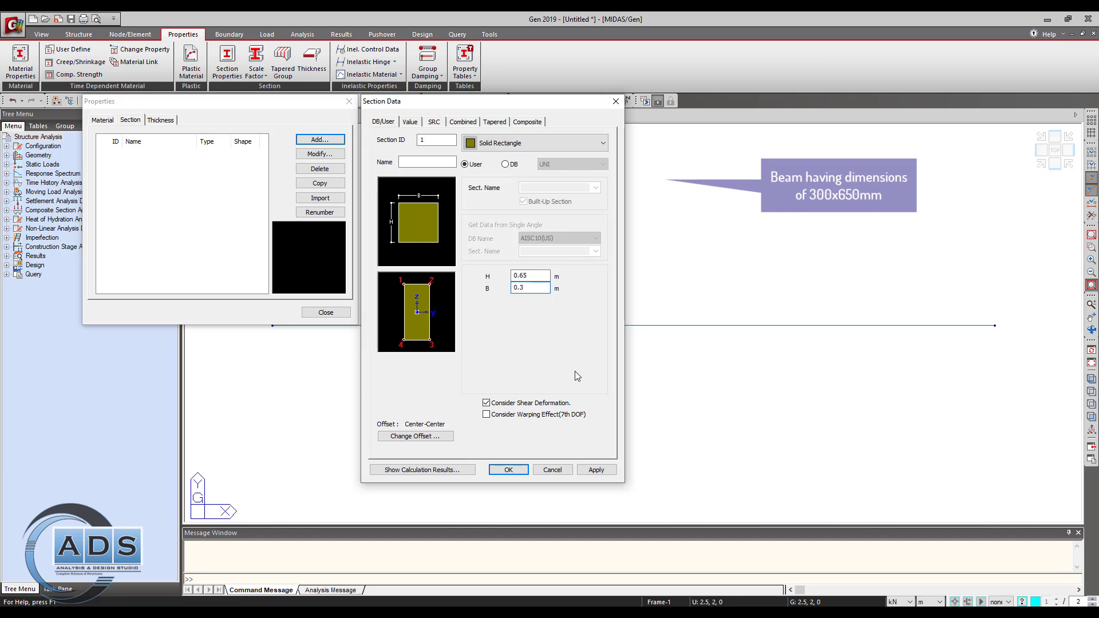
# - Name the section B300x650, confirm it and close the section properties
pyautogui.click(517, 471)
pyautogui.click(527, 318)
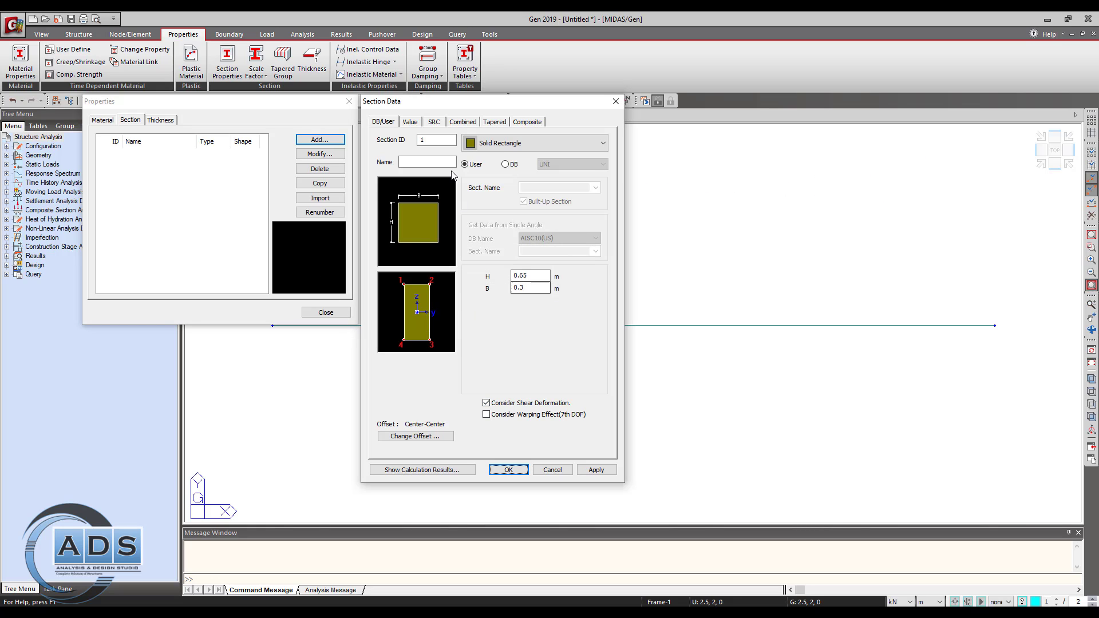
pyautogui.click(452, 162)
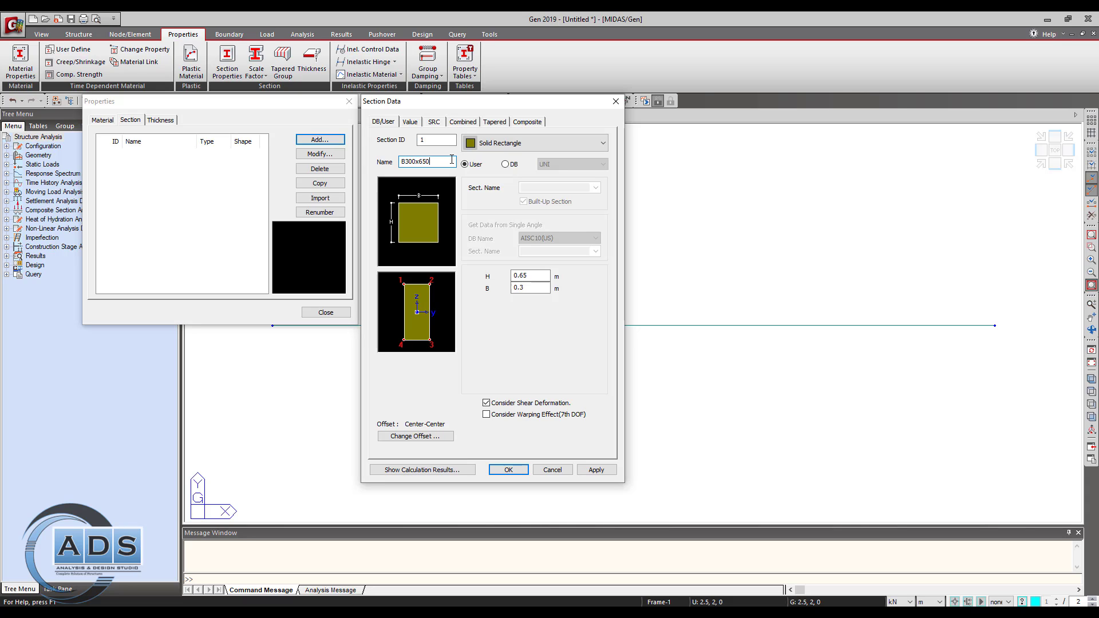
pyautogui.click(508, 469)
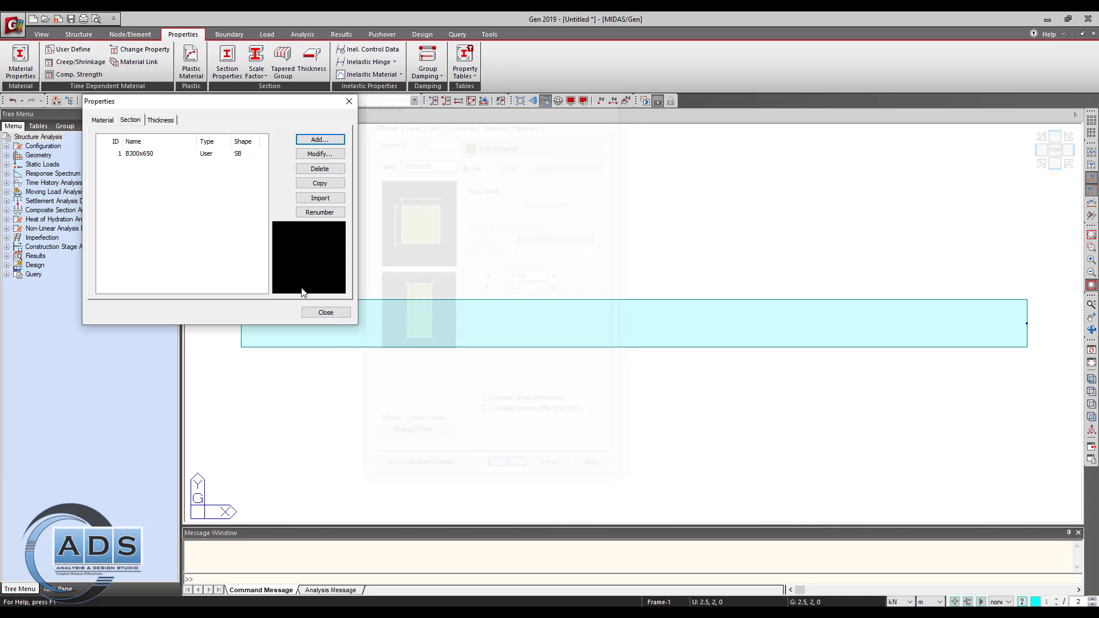
pyautogui.click(326, 312)
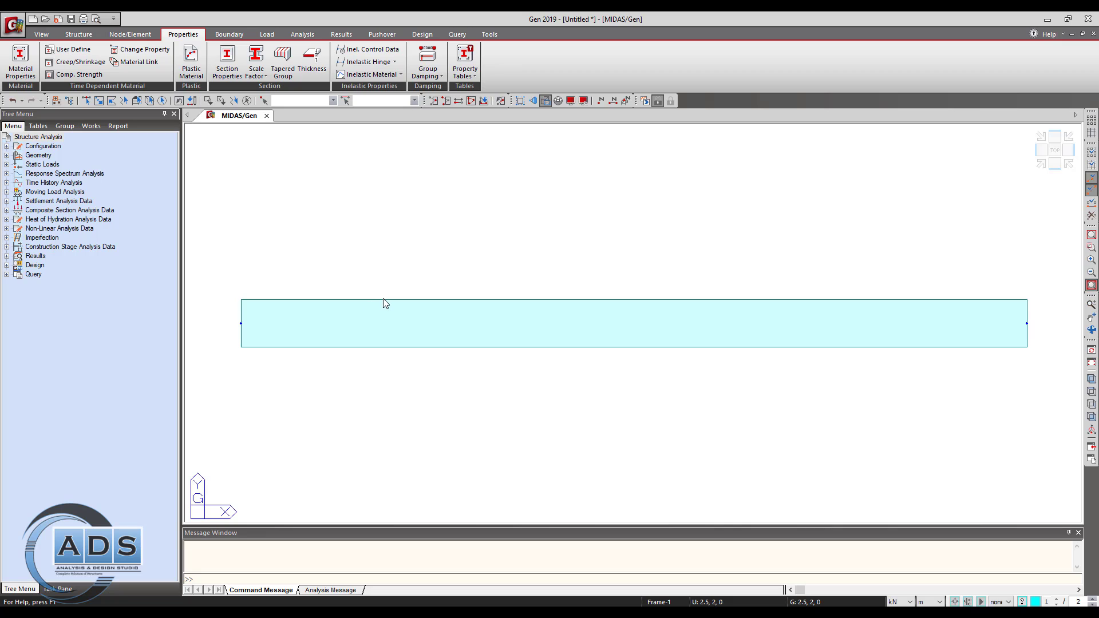
# - Save the model over the existing Task 1.mgb, confirming the replacement
pyautogui.hotkey('ctrl', 's')
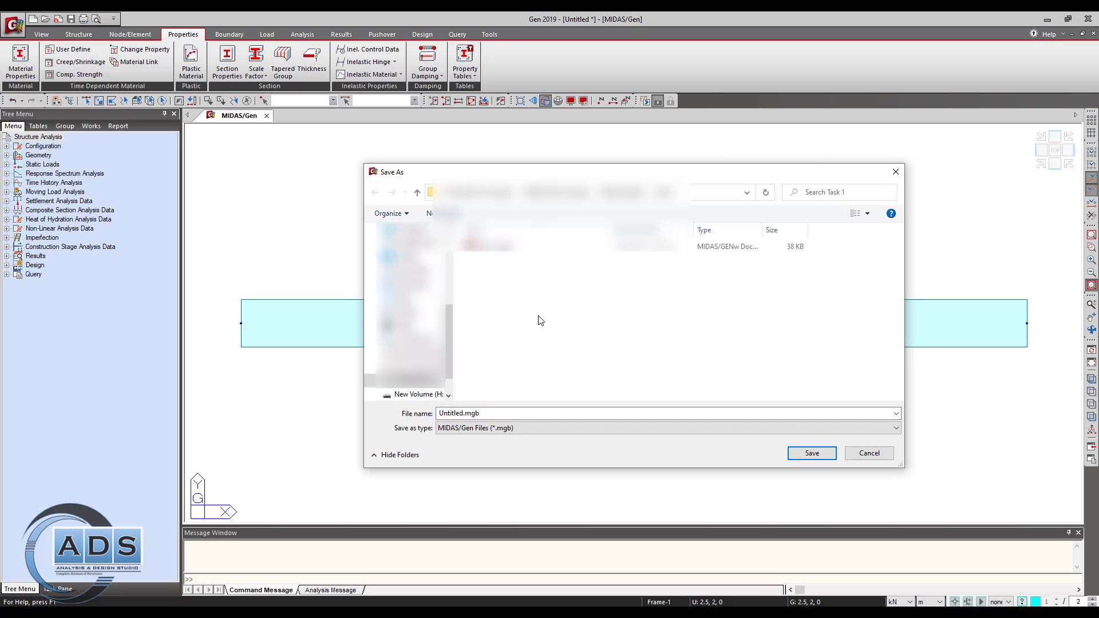
pyautogui.click(516, 248)
pyautogui.doubleClick(516, 252)
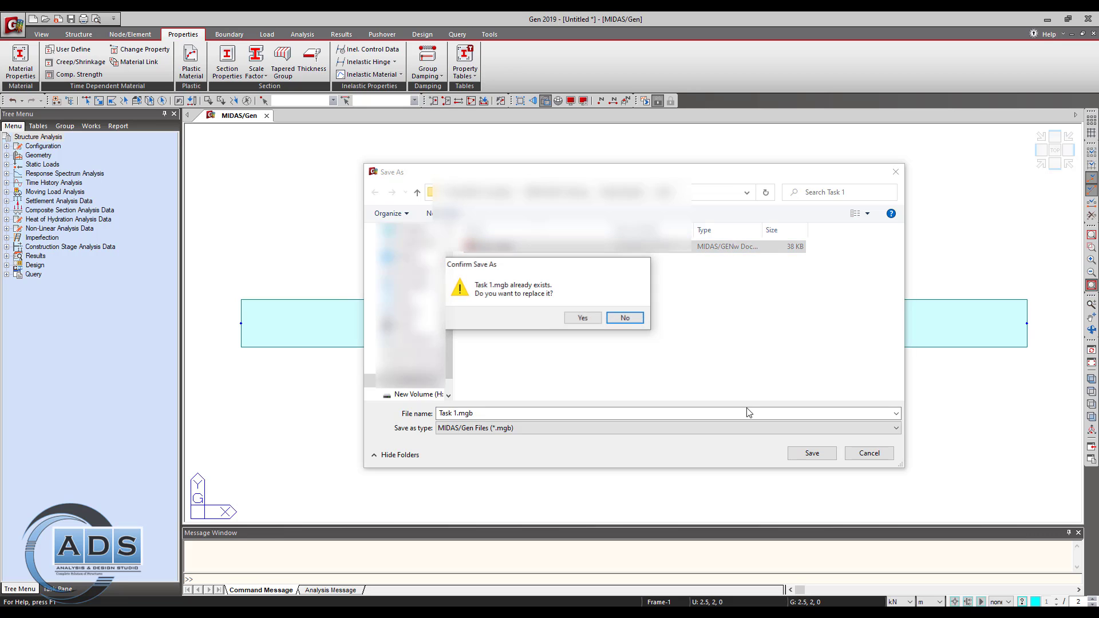
pyautogui.click(586, 317)
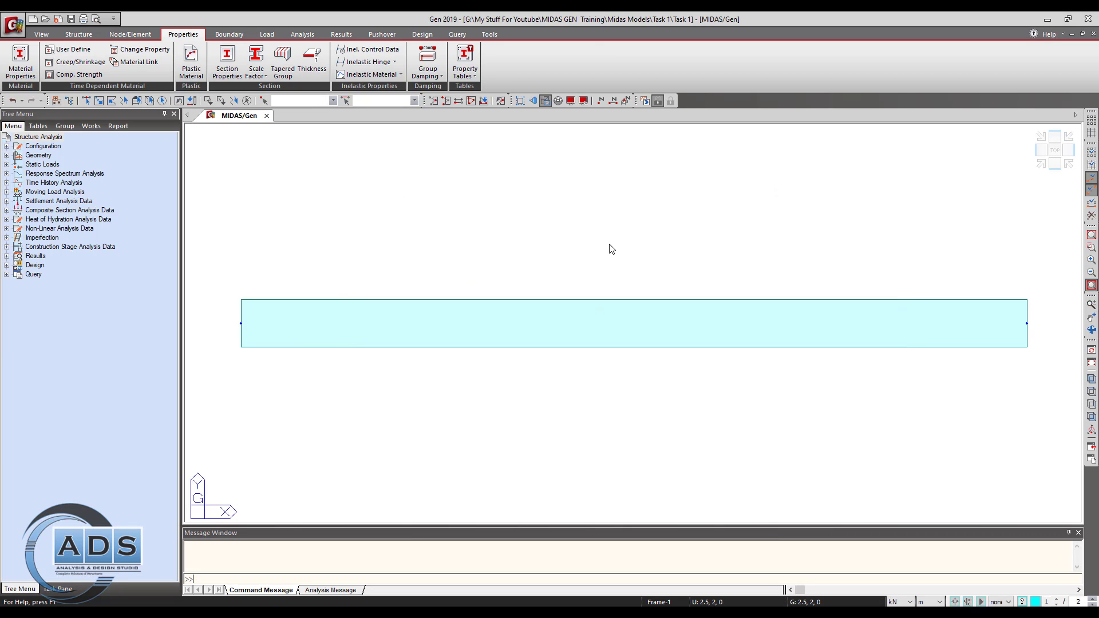
# - Return the beam to plain line display, zoom out and orbit into a 3D view
pyautogui.click(547, 101)
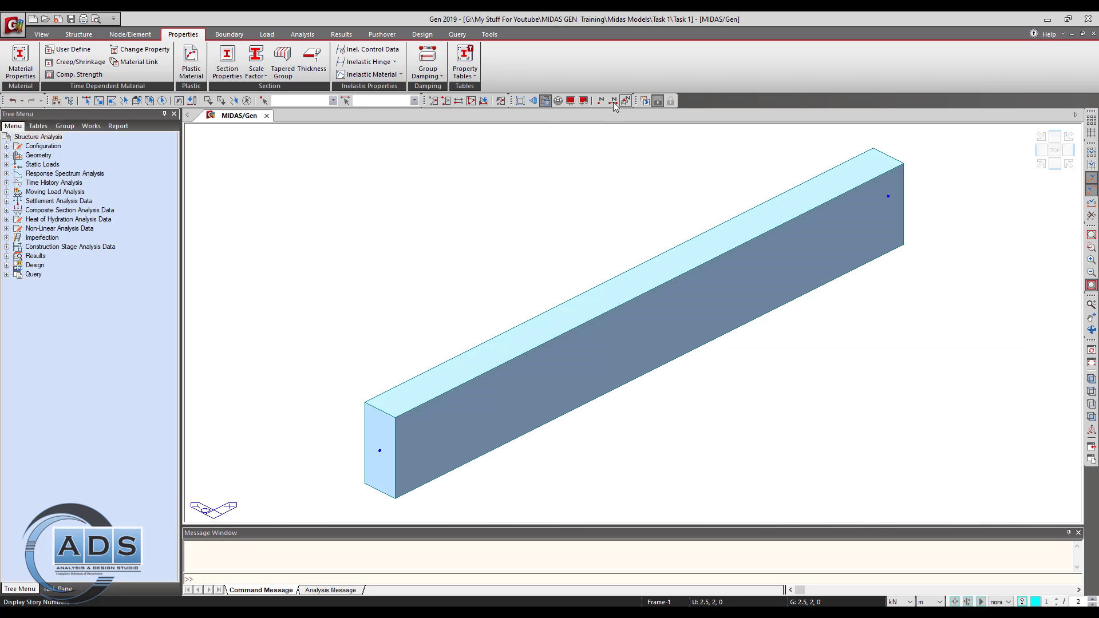
pyautogui.click(546, 101)
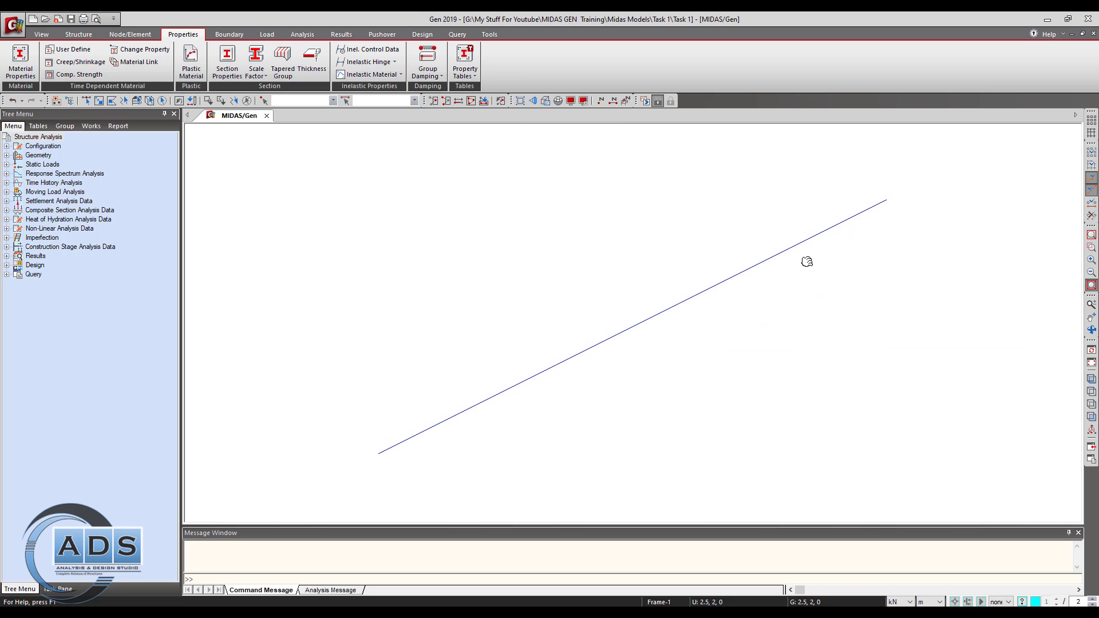
pyautogui.scroll(-2, 802, 282)
pyautogui.keyDown('ctrl'); pyautogui.moveTo(687, 360); pyautogui.dragTo(626, 338, button='middle'); pyautogui.keyUp('ctrl')
pyautogui.keyDown('ctrl'); pyautogui.moveTo(601, 274); pyautogui.dragTo(647, 293, button='middle'); pyautogui.keyUp('ctrl')
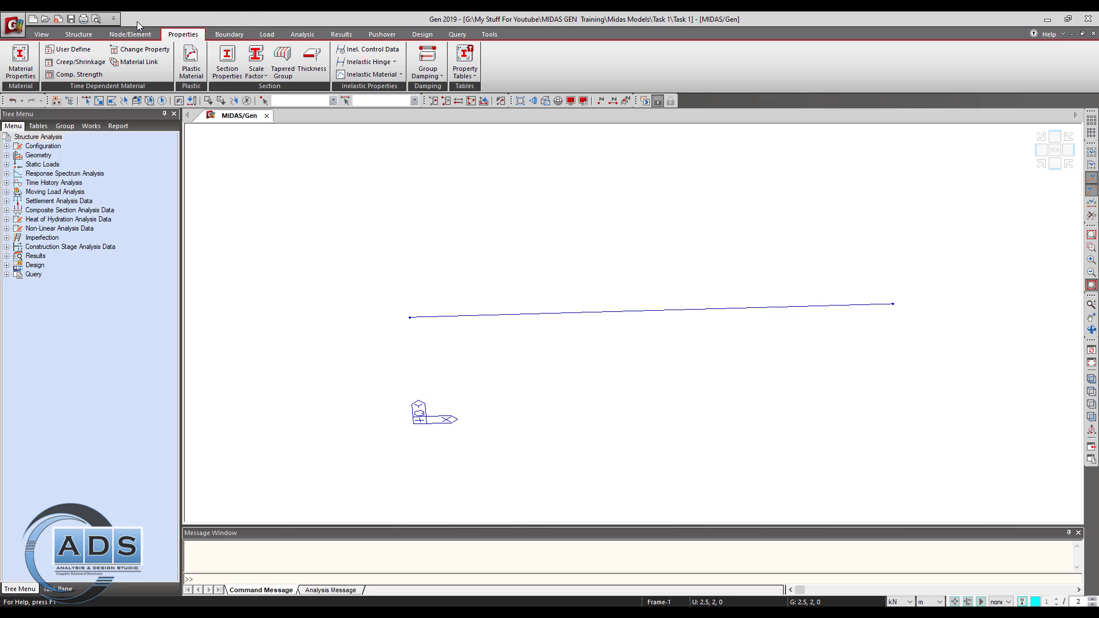
# - Give node 1 a pinned support restrained in Dx and Dz
pyautogui.click(228, 36)
pyautogui.click(21, 61)
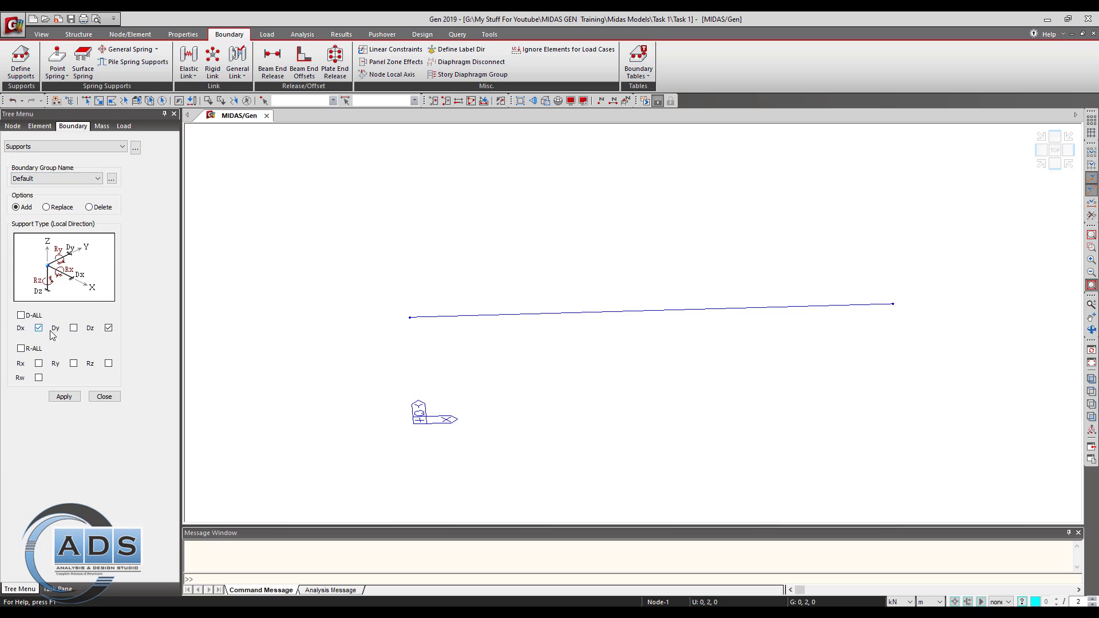
pyautogui.click(87, 102)
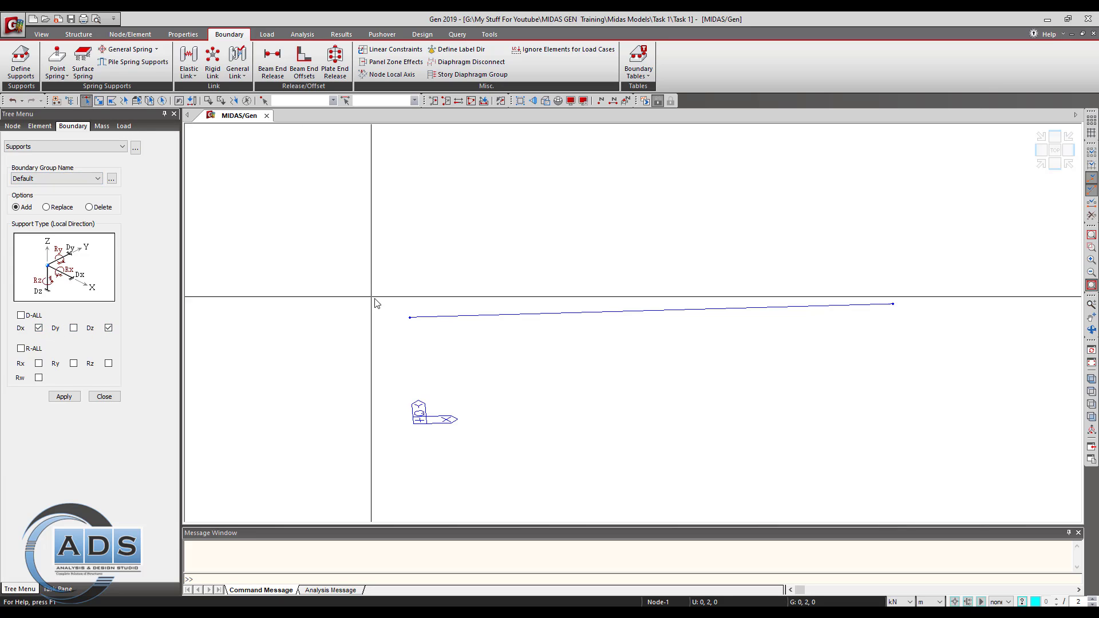
pyautogui.moveTo(378, 291); pyautogui.dragTo(467, 387)
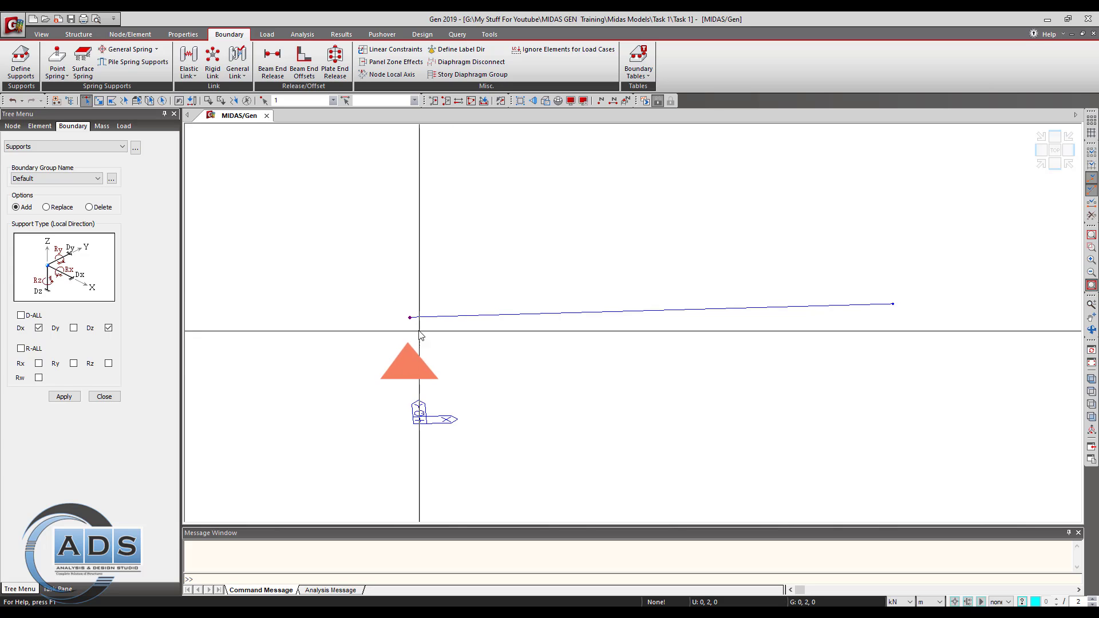
pyautogui.click(64, 396)
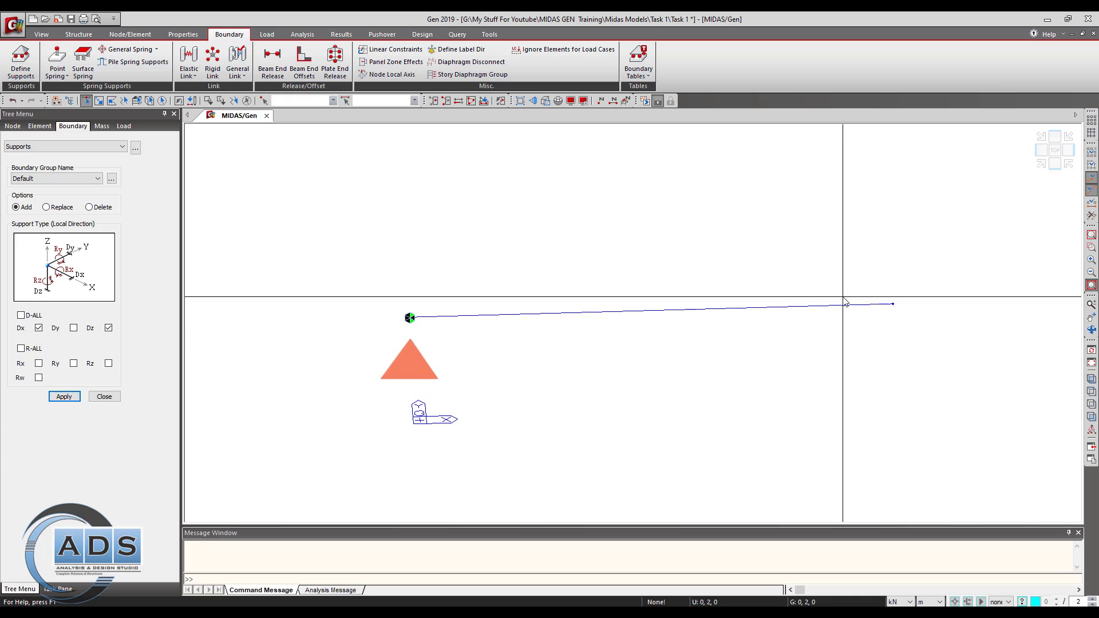
# - Give node 2 a roller support restrained only in Dz
pyautogui.moveTo(837, 254); pyautogui.dragTo(956, 373)
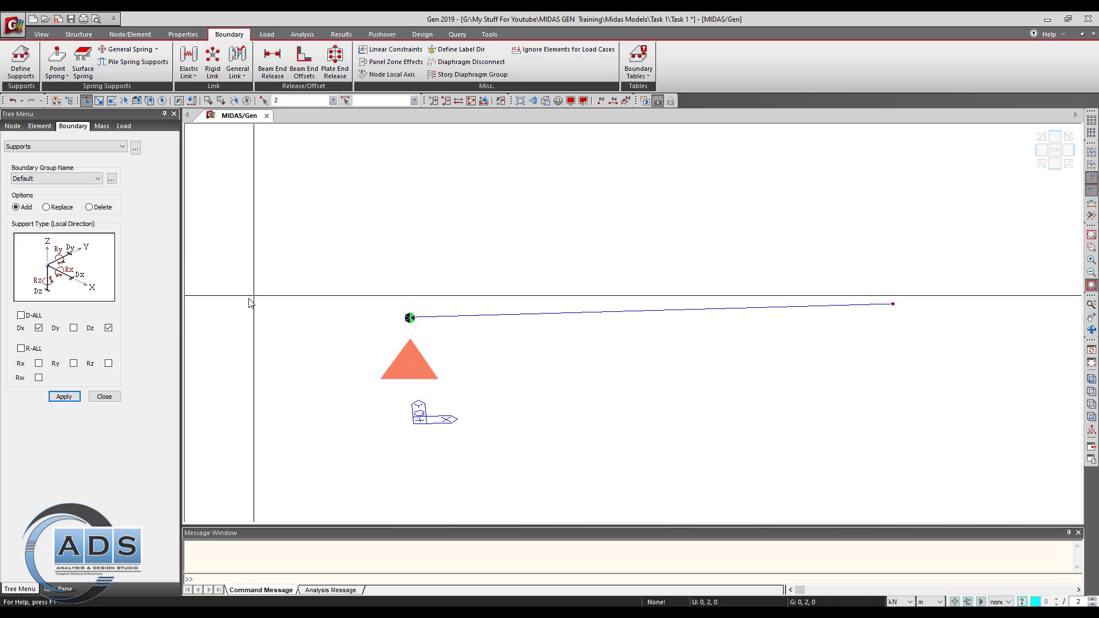
pyautogui.click(39, 327)
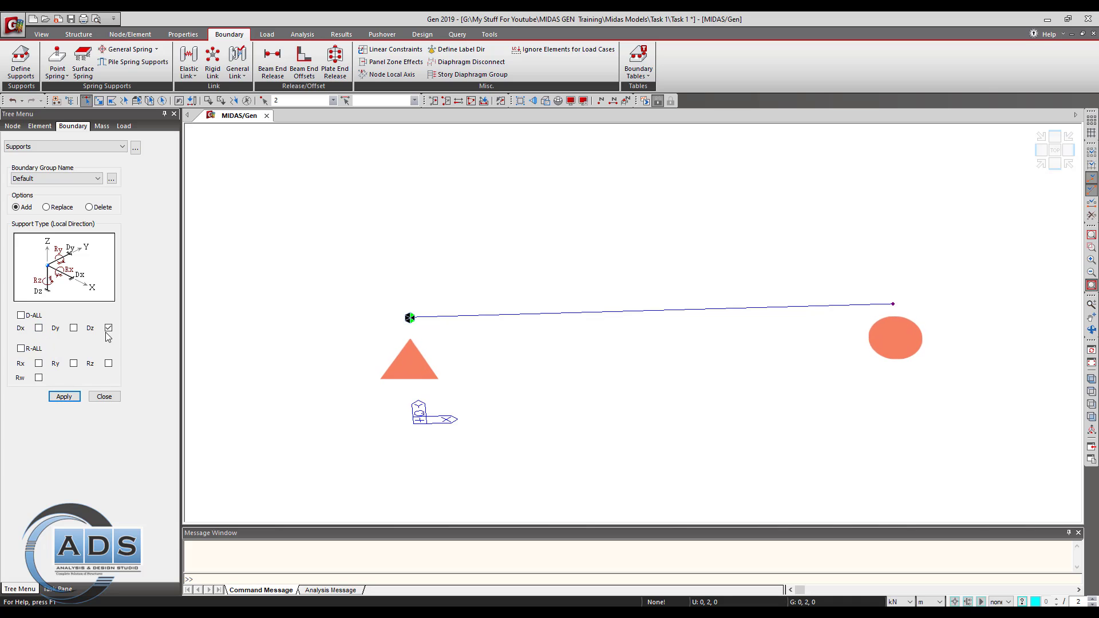
pyautogui.click(64, 397)
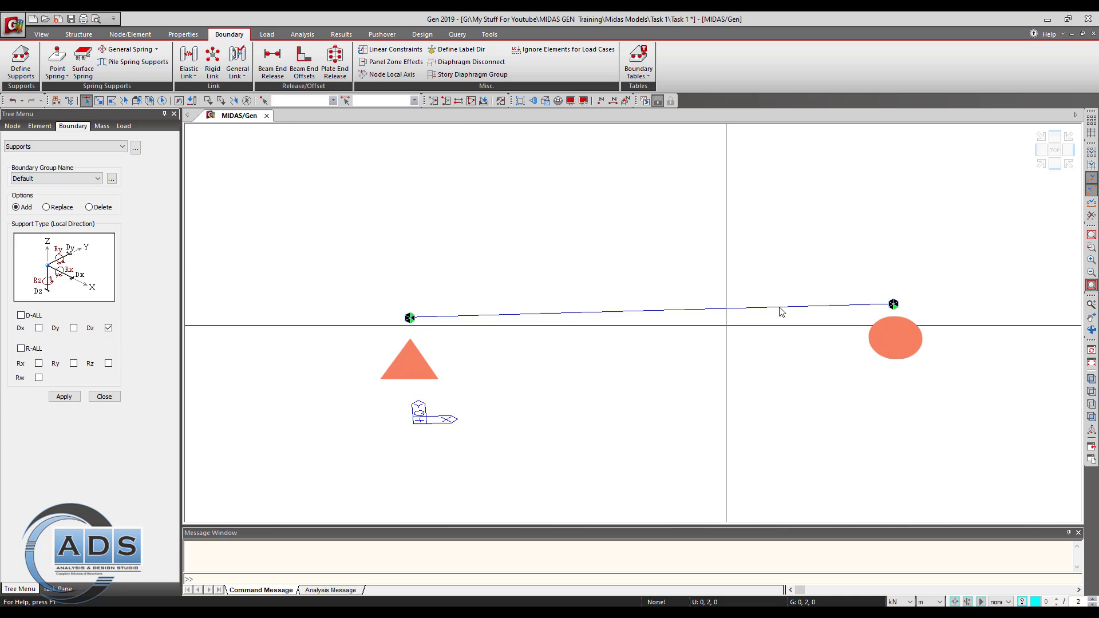
pyautogui.click(1055, 166)
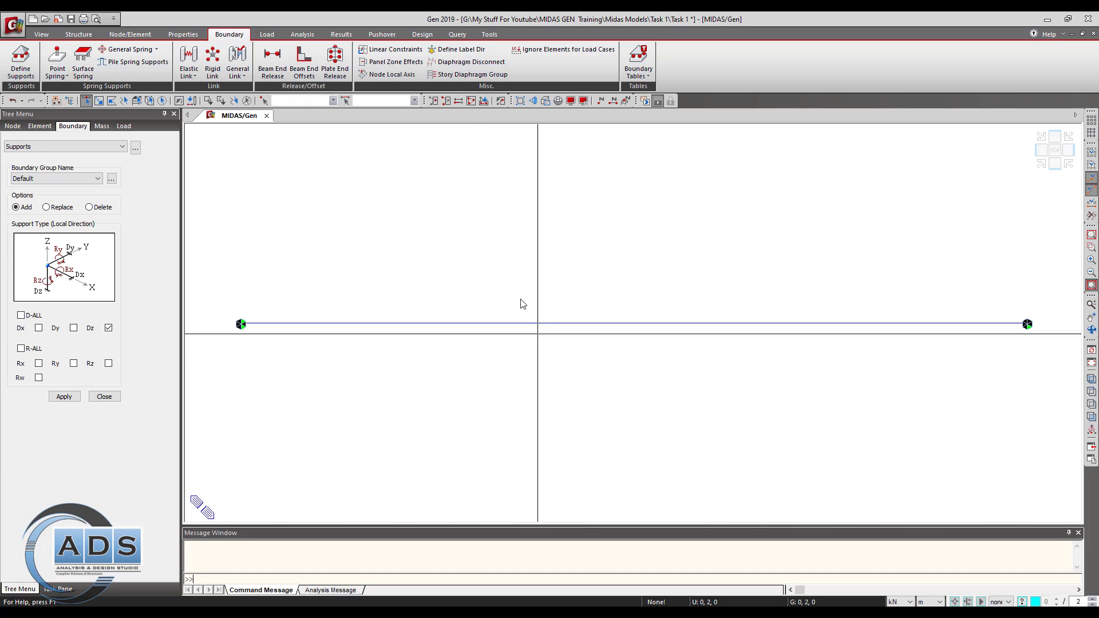
# - Add the static load case Dead with type Dead Load (D)
pyautogui.click(273, 36)
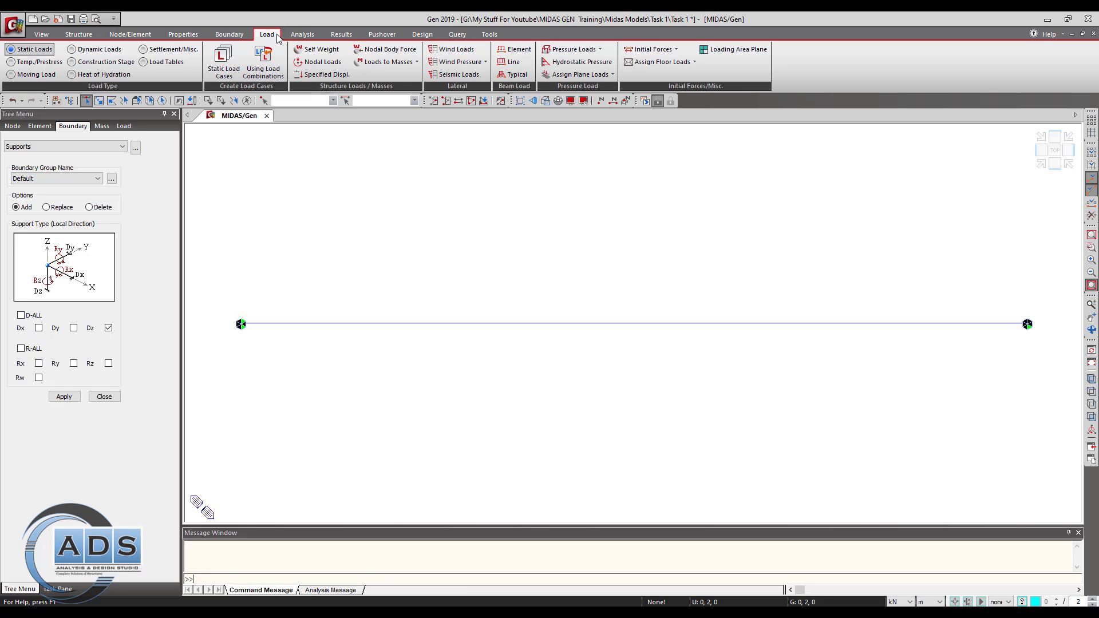
pyautogui.click(224, 60)
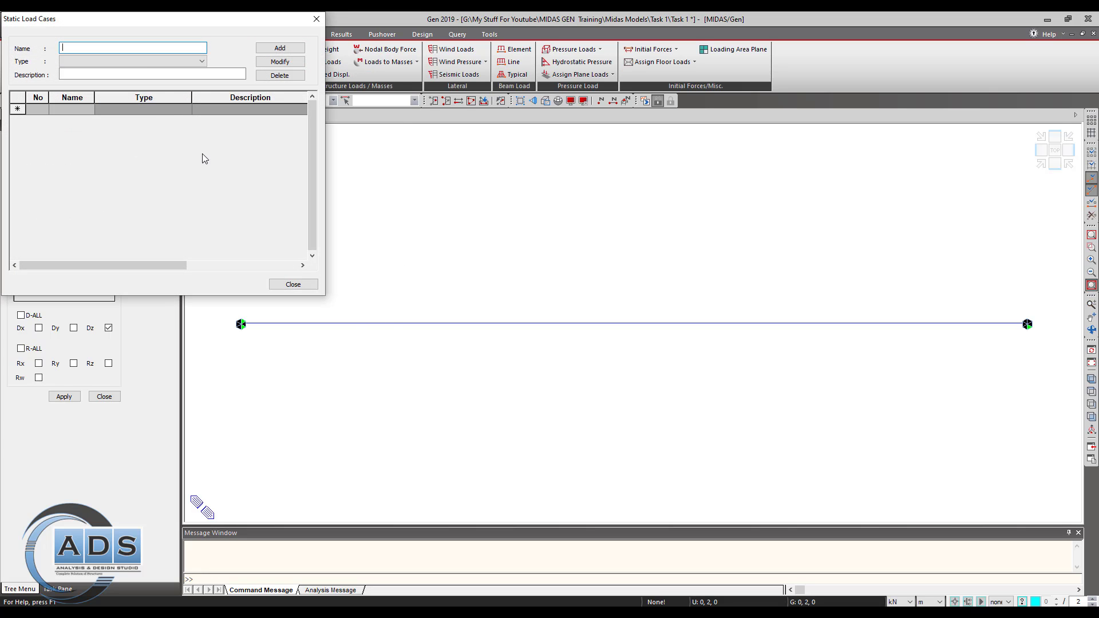
pyautogui.click(160, 61)
pyautogui.click(114, 69)
pyautogui.click(280, 47)
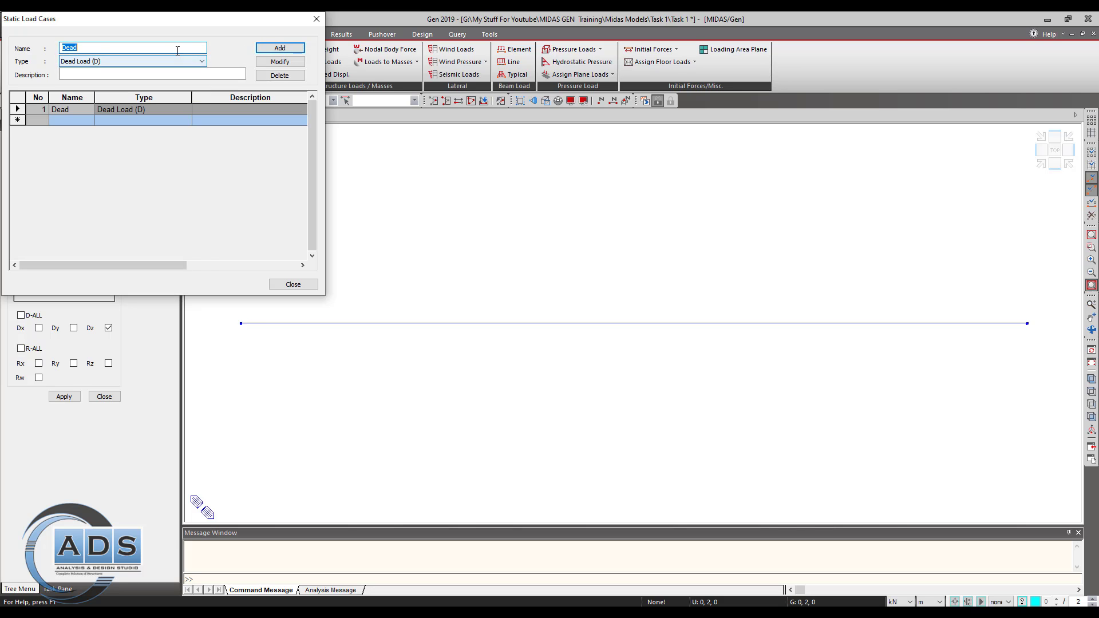
# - Add the Live load case as Live Load (L), close the list and save the model
pyautogui.write('LIve')
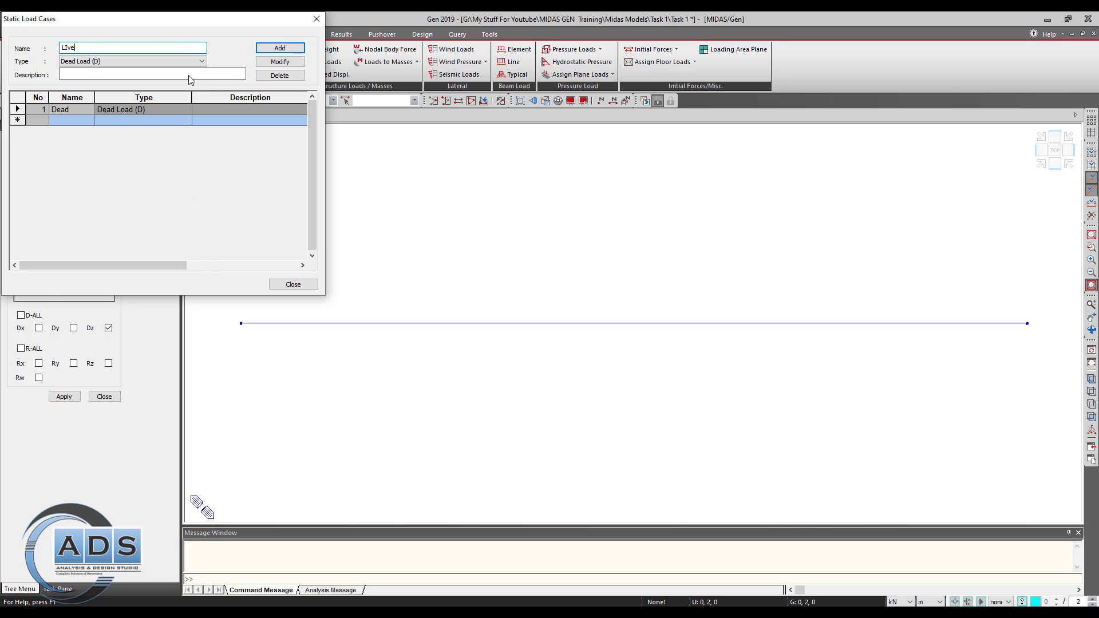
pyautogui.hotkey('shift', 'Home')
pyautogui.write('Live')
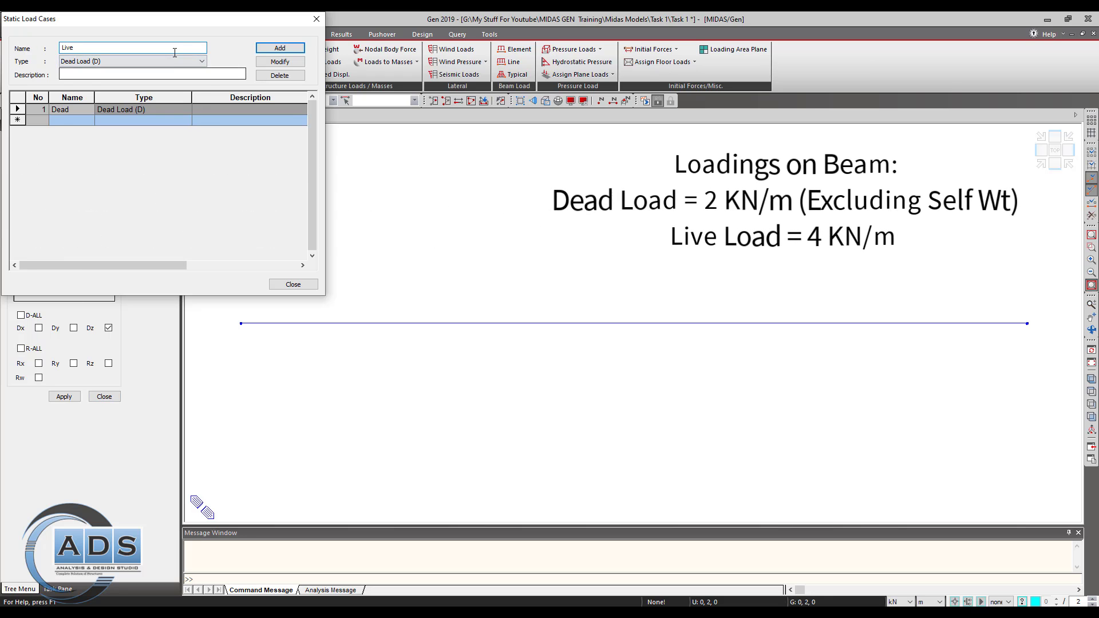
pyautogui.click(155, 61)
pyautogui.click(141, 78)
pyautogui.click(151, 62)
pyautogui.click(152, 62)
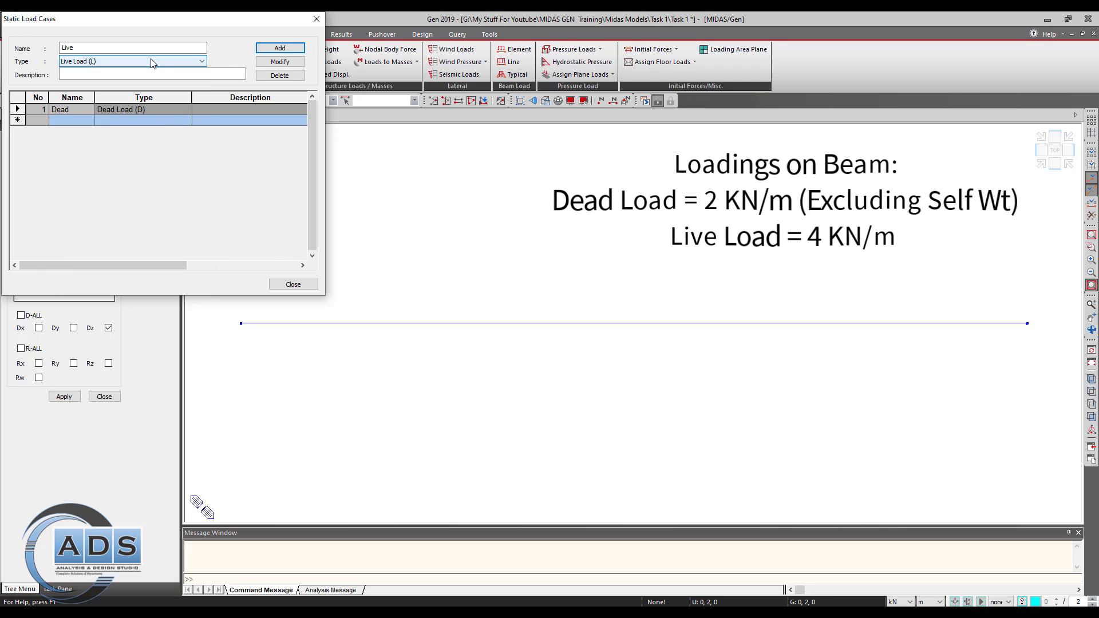
pyautogui.moveTo(185, 19); pyautogui.dragTo(213, 107)
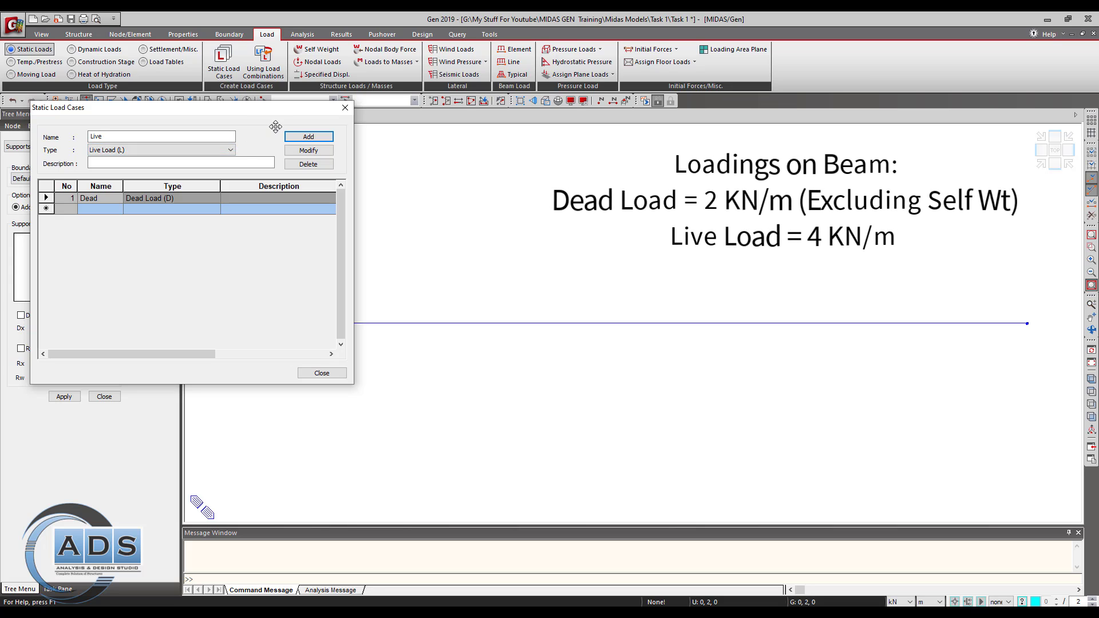
pyautogui.click(303, 140)
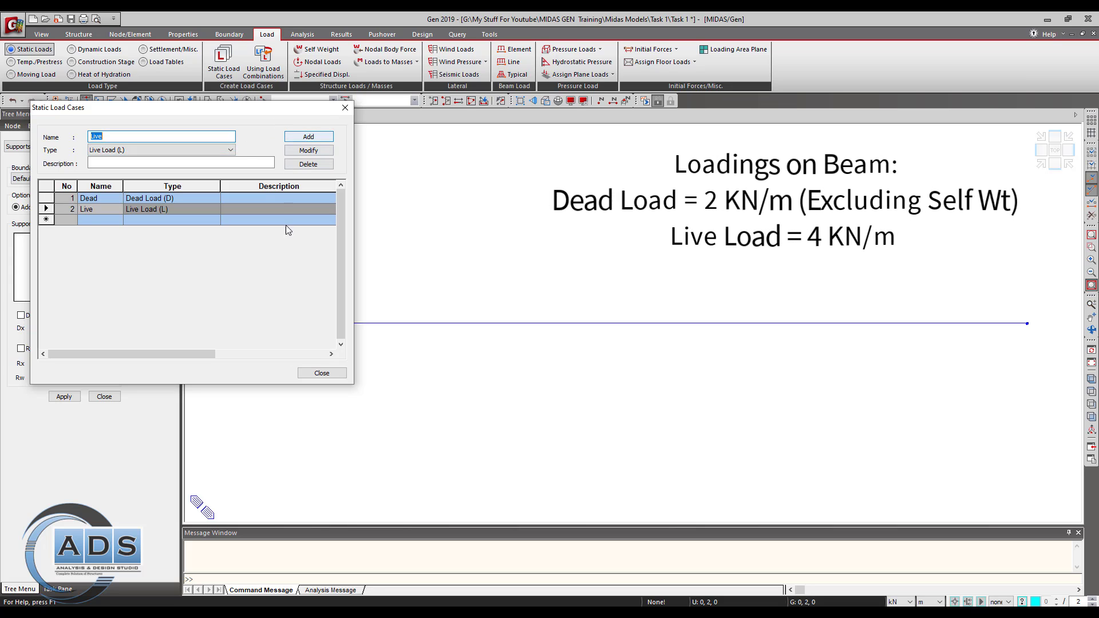
pyautogui.click(323, 373)
pyautogui.hotkey('ctrl', 's')
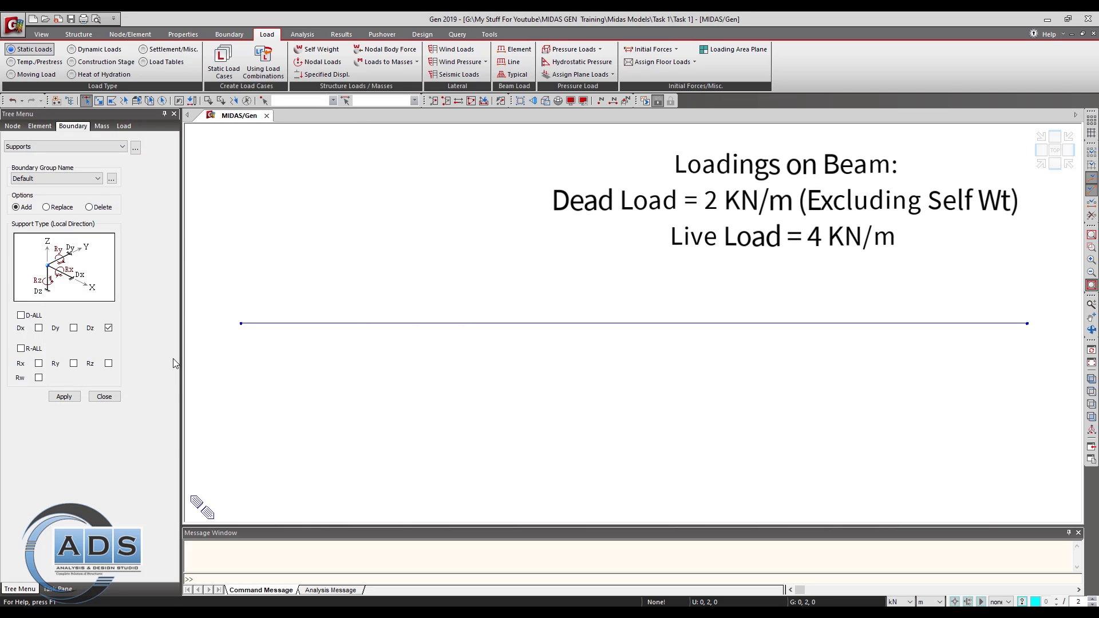
# - Assign self weight to the Dead load case with a Z factor of -1
pyautogui.click(108, 396)
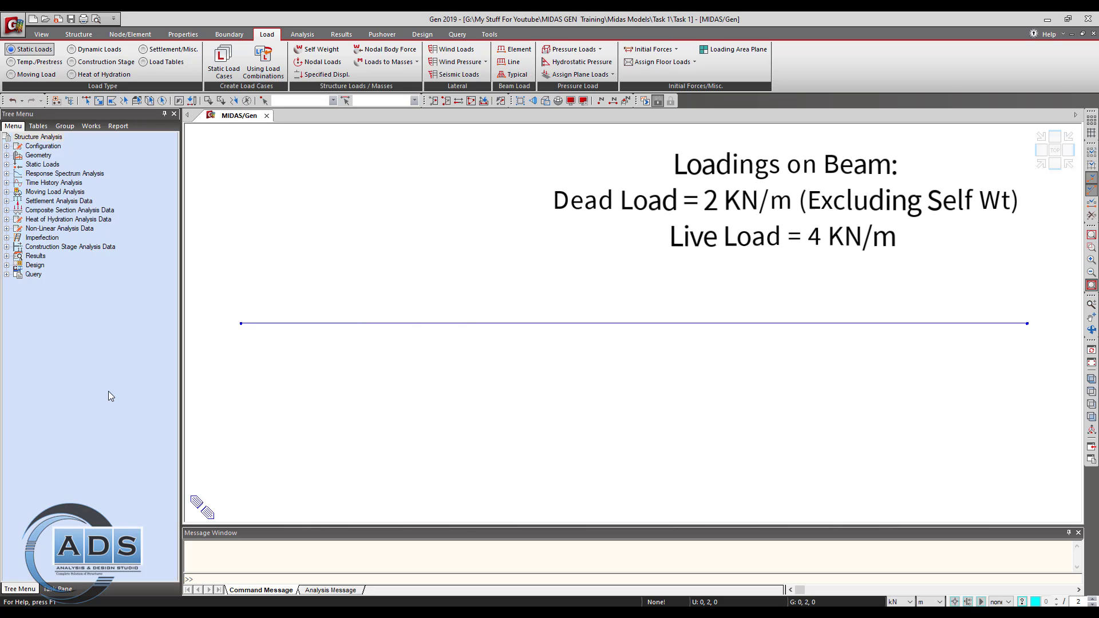
pyautogui.click(321, 50)
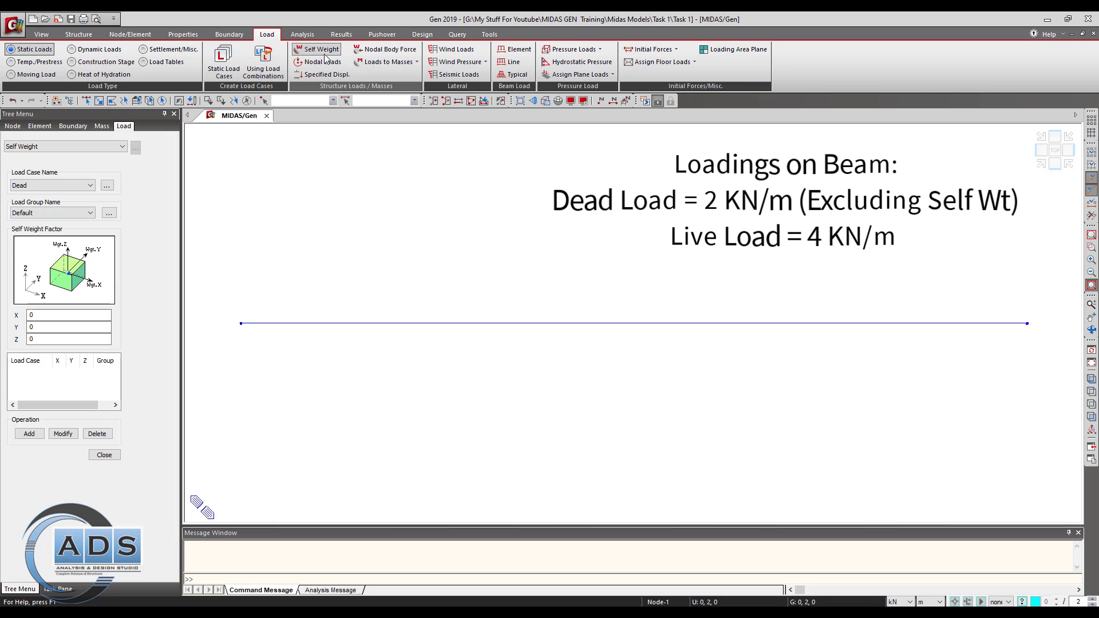
pyautogui.click(86, 186)
pyautogui.click(60, 194)
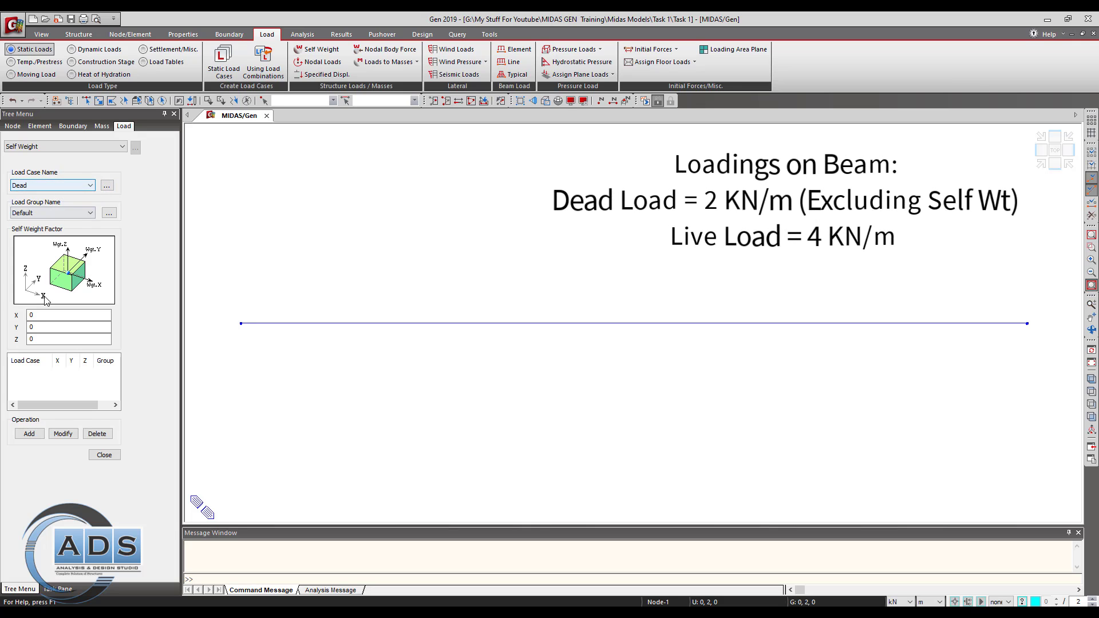
pyautogui.doubleClick(45, 340)
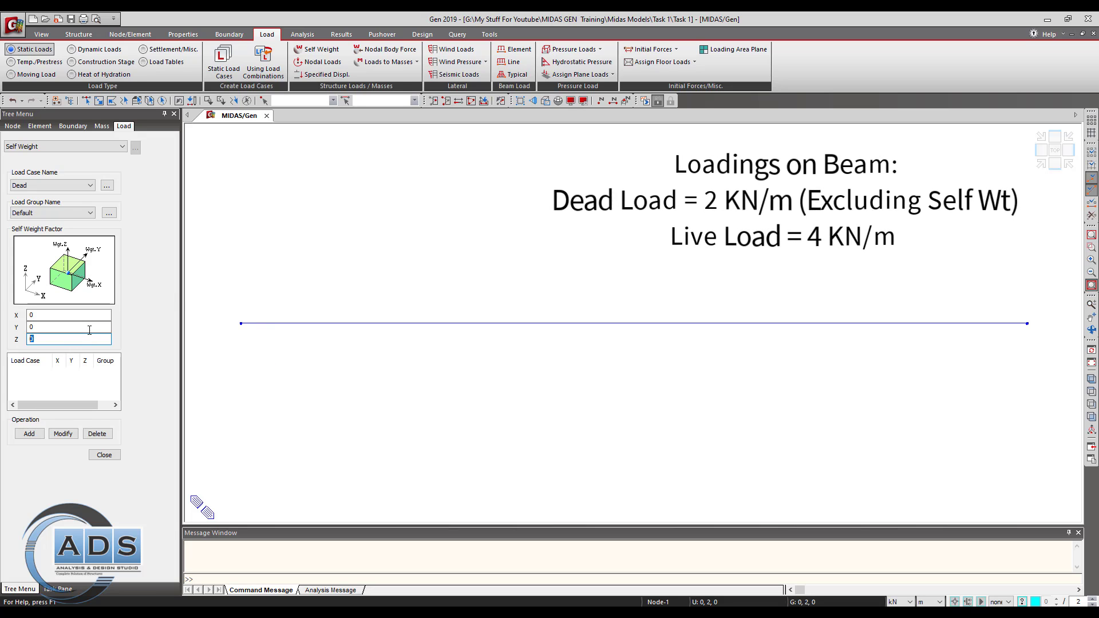
pyautogui.write('1')
pyautogui.click(29, 434)
pyautogui.click(104, 456)
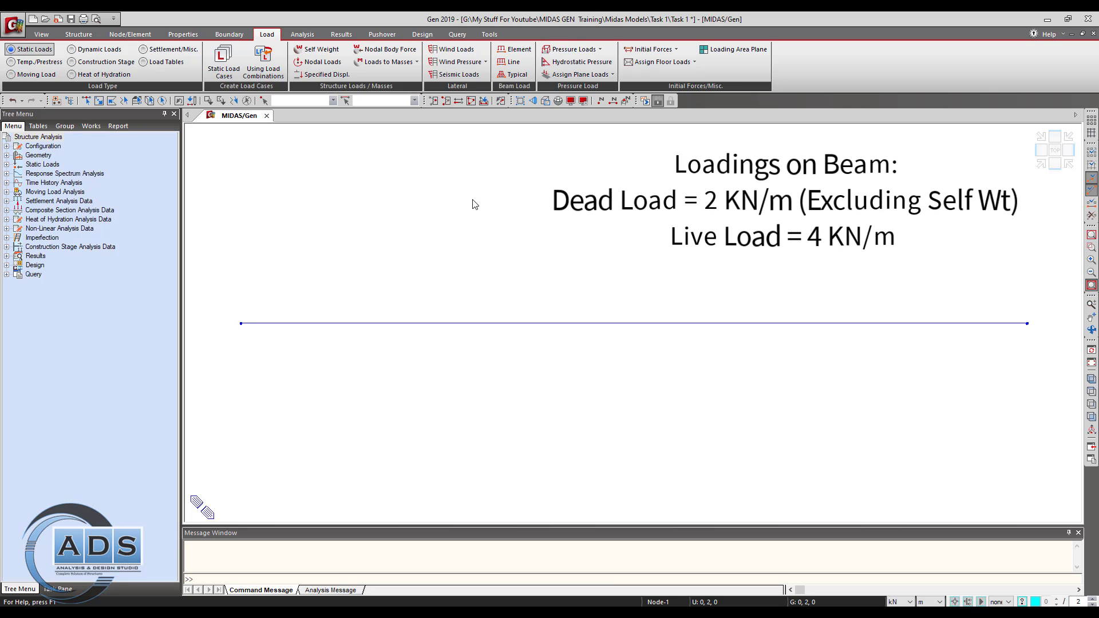
# - Save, then apply a uniform -2 kN/m Global Z load to the beam under Dead
pyautogui.hotkey('ctrl', 's')
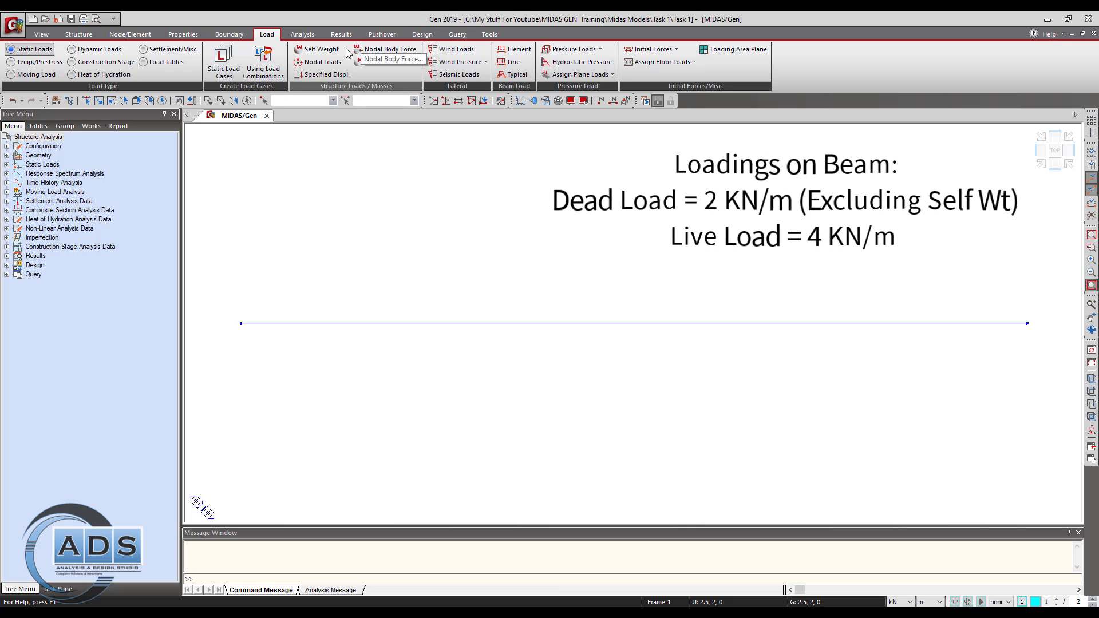
pyautogui.click(514, 49)
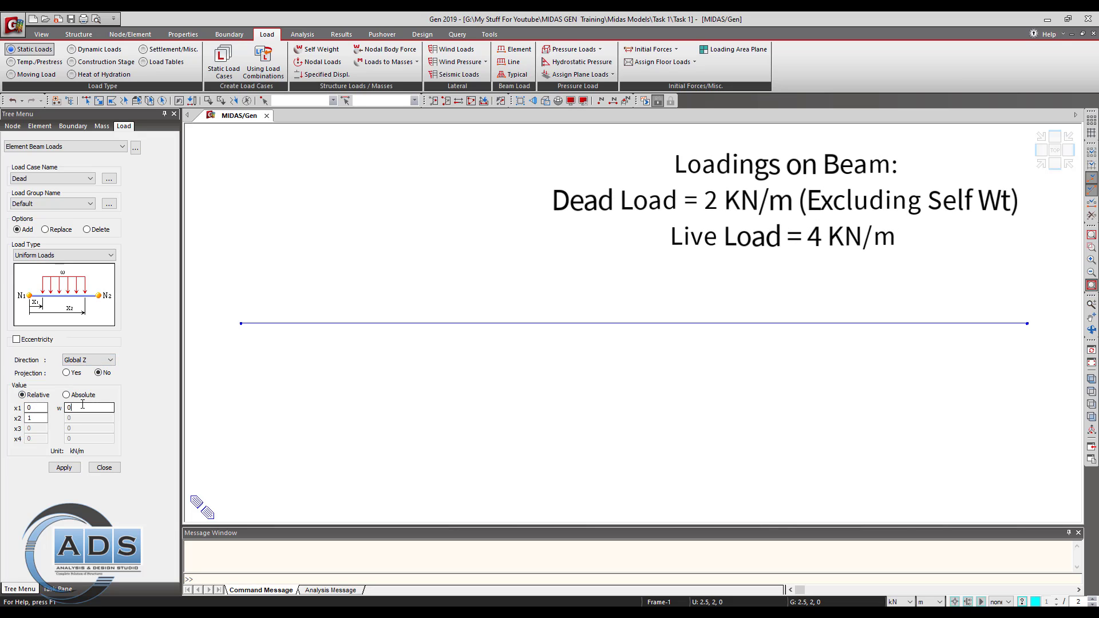
pyautogui.doubleClick(34, 408)
pyautogui.doubleClick(42, 417)
pyautogui.click(69, 395)
pyautogui.doubleClick(31, 407)
pyautogui.press('Tab')
pyautogui.click(634, 324)
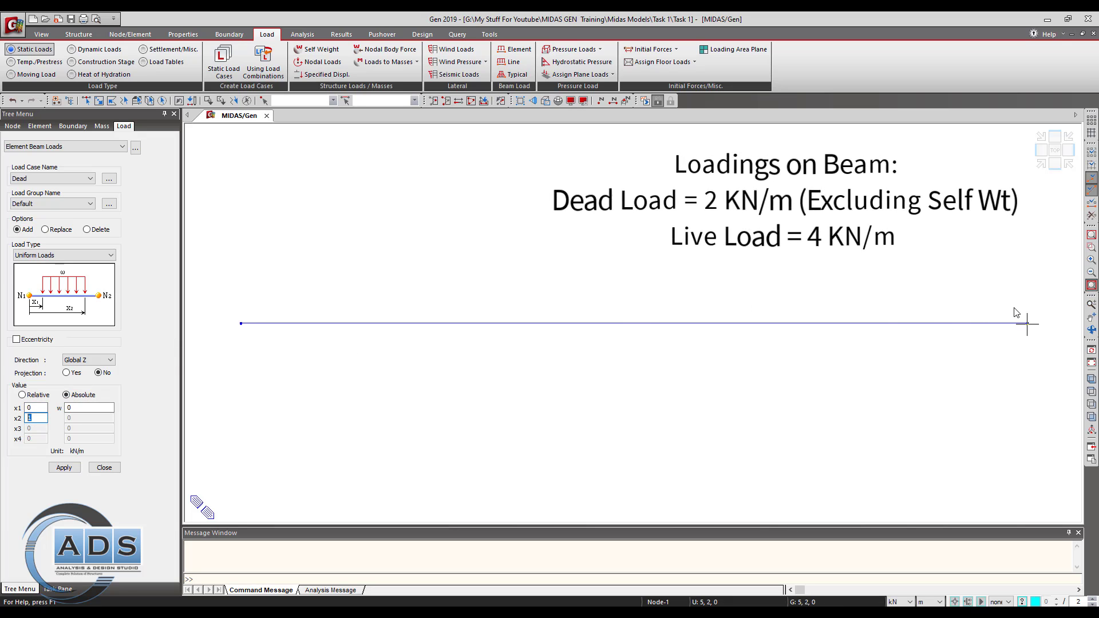
pyautogui.click(26, 394)
pyautogui.click(96, 407)
pyautogui.click(86, 100)
pyautogui.moveTo(518, 367); pyautogui.dragTo(452, 267)
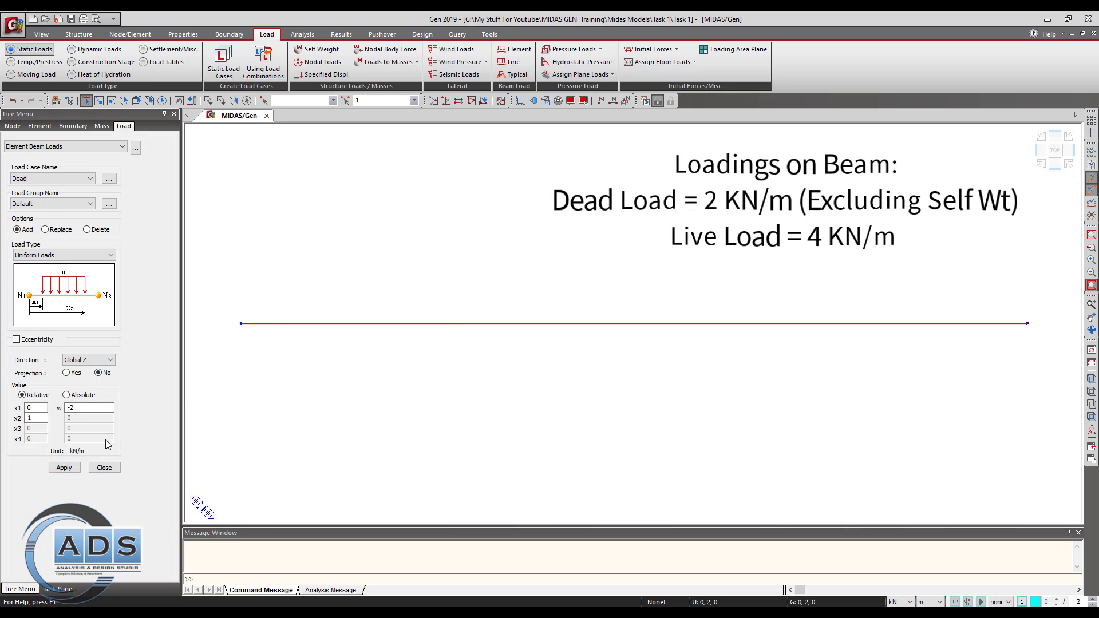
pyautogui.click(64, 467)
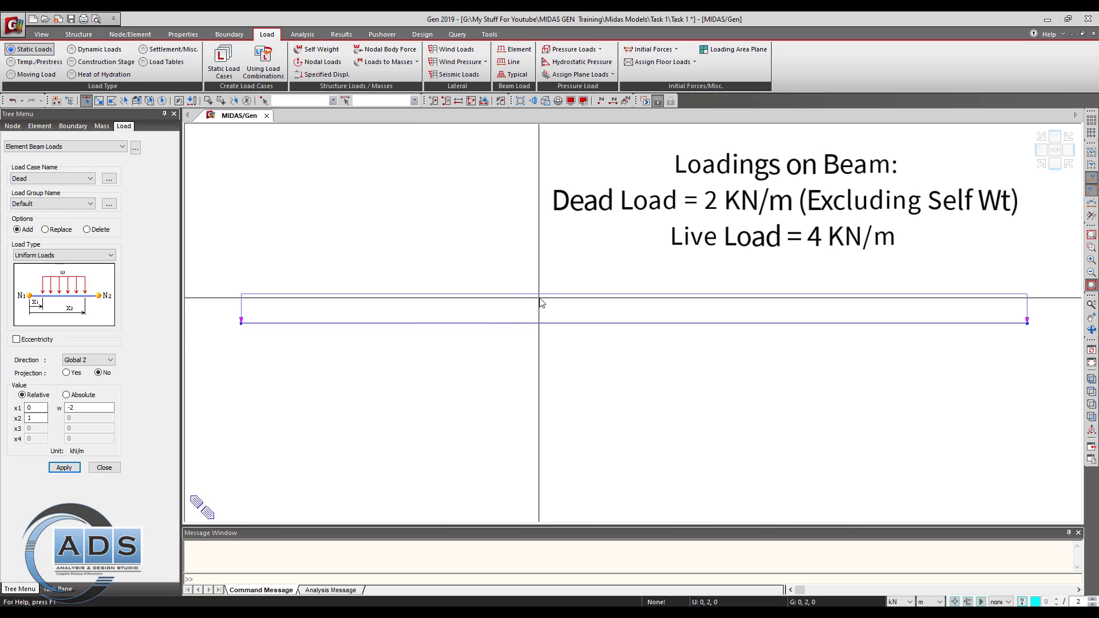
# - Apply a uniform -4 kN/m load to the beam under the Live case
pyautogui.click(75, 178)
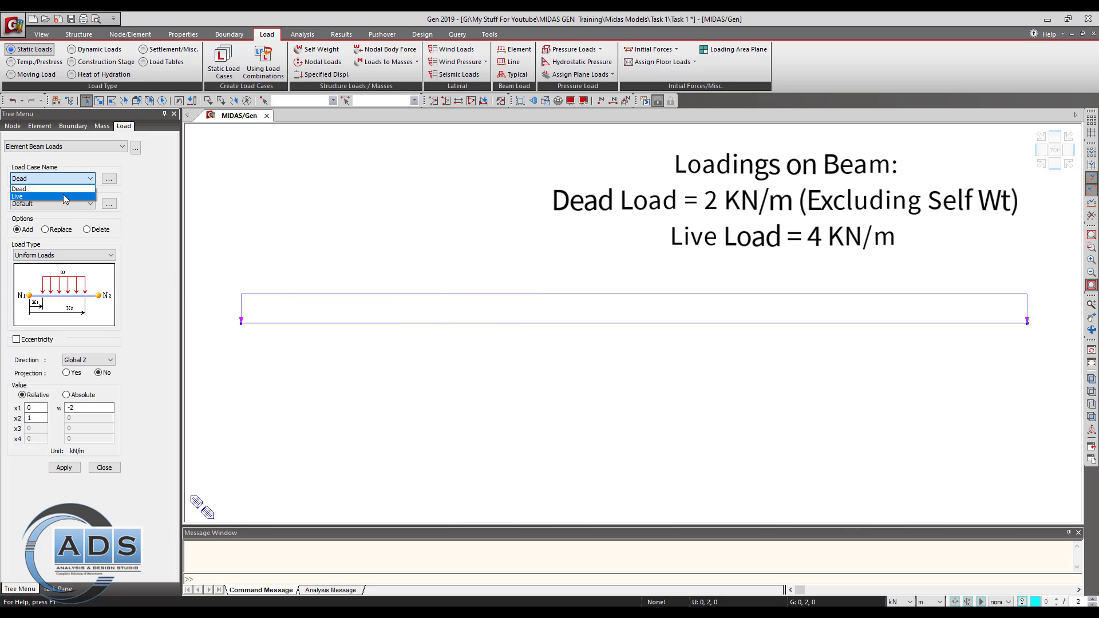
pyautogui.click(74, 196)
pyautogui.click(85, 407)
pyautogui.write('-4')
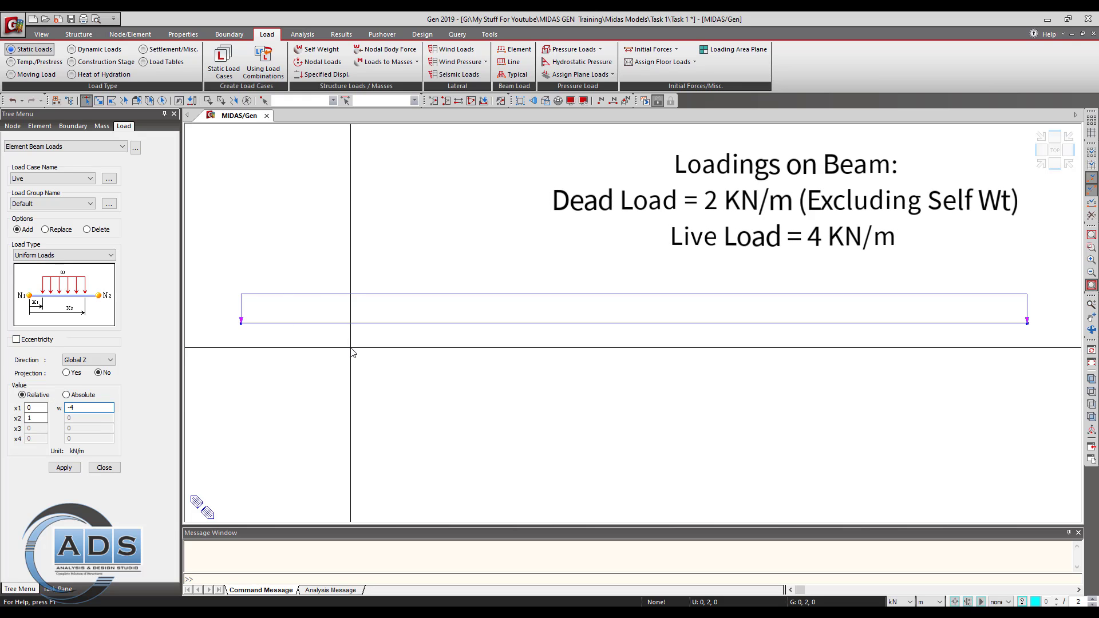
pyautogui.click(64, 467)
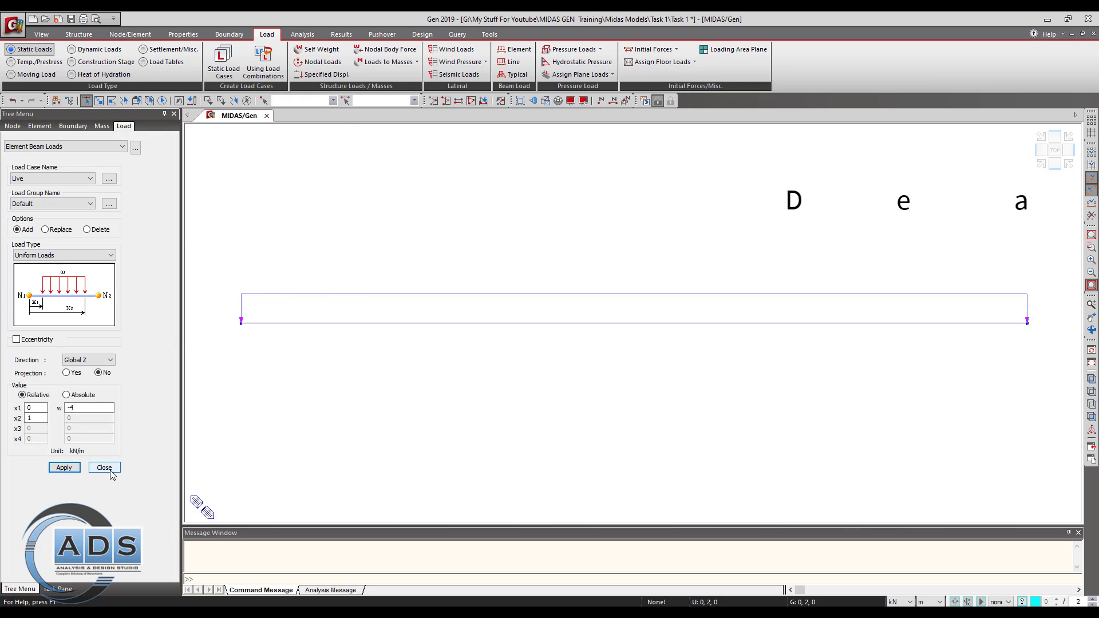
pyautogui.click(111, 468)
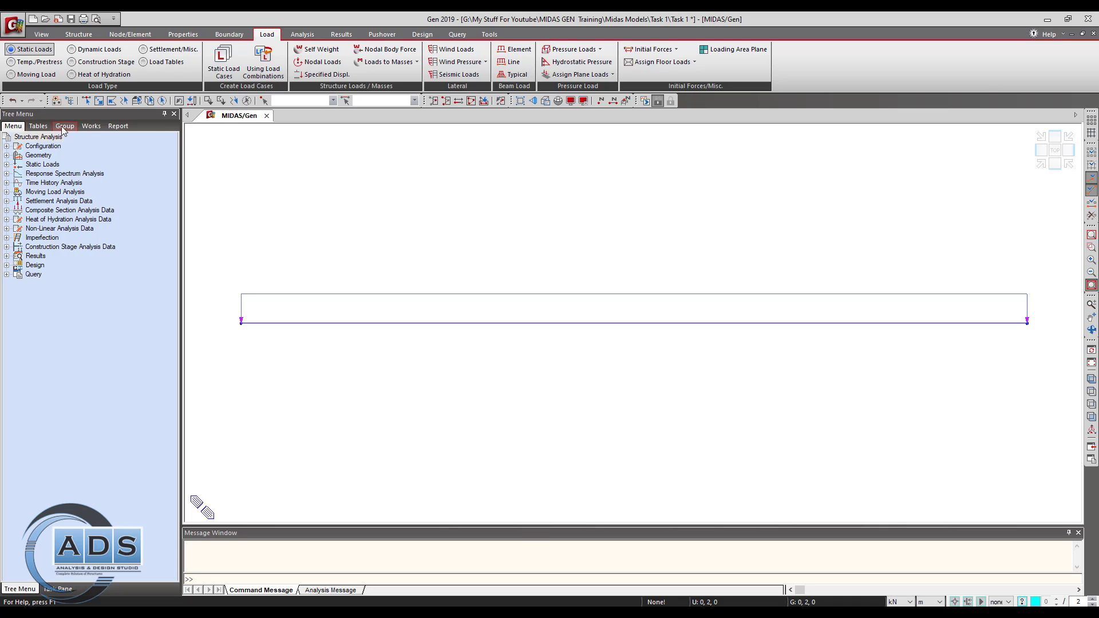
# - Display the Dead and Live element beam load values on the beam
pyautogui.click(85, 127)
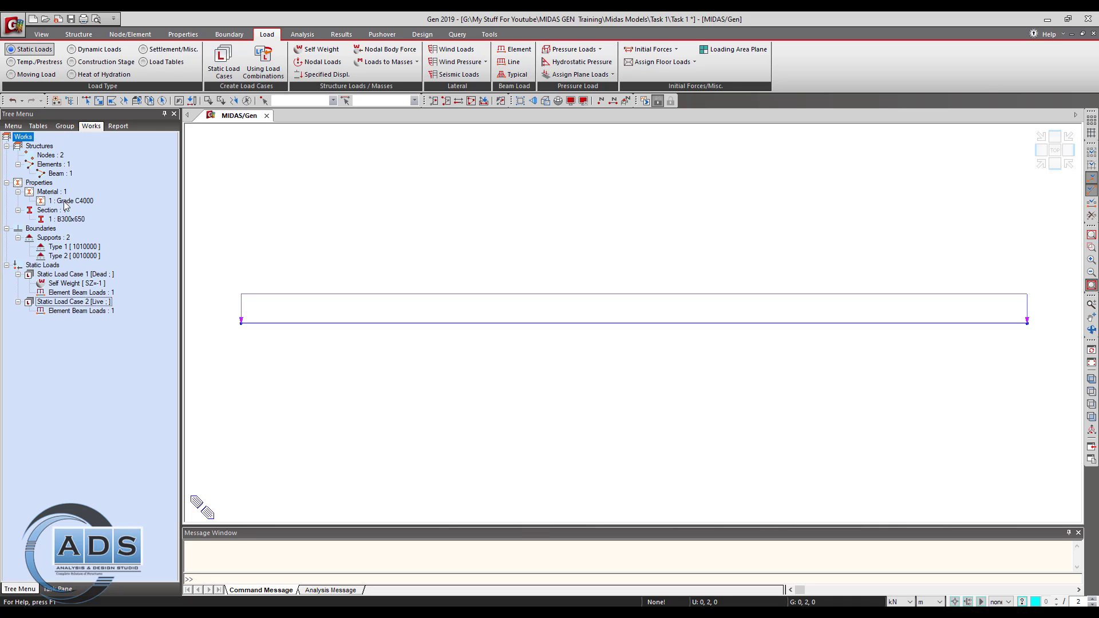
pyautogui.rightClick(91, 293)
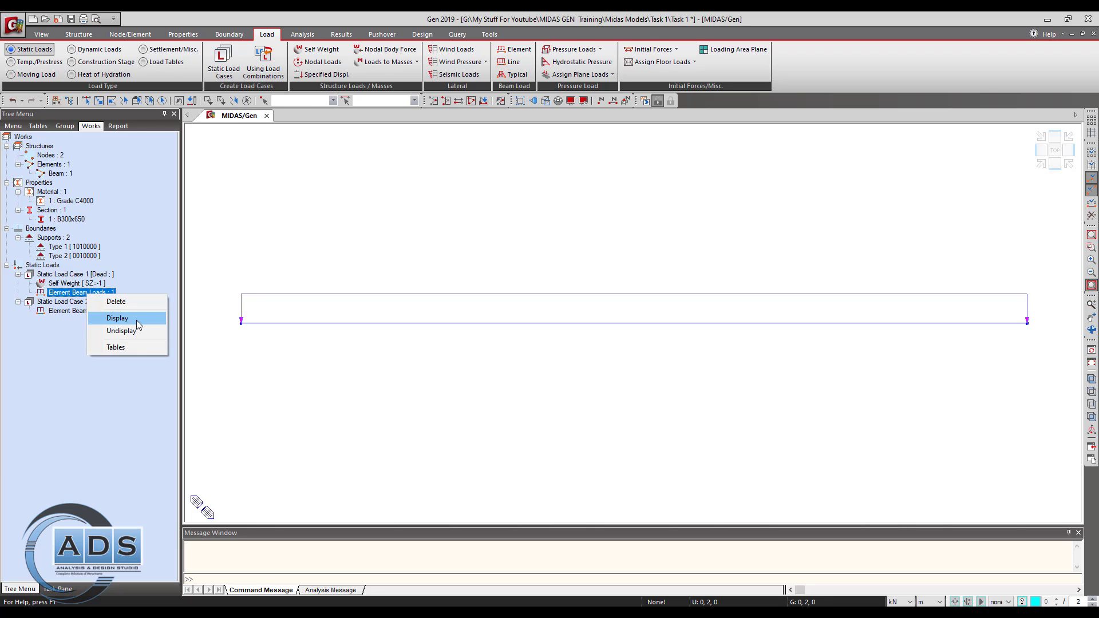
pyautogui.click(117, 318)
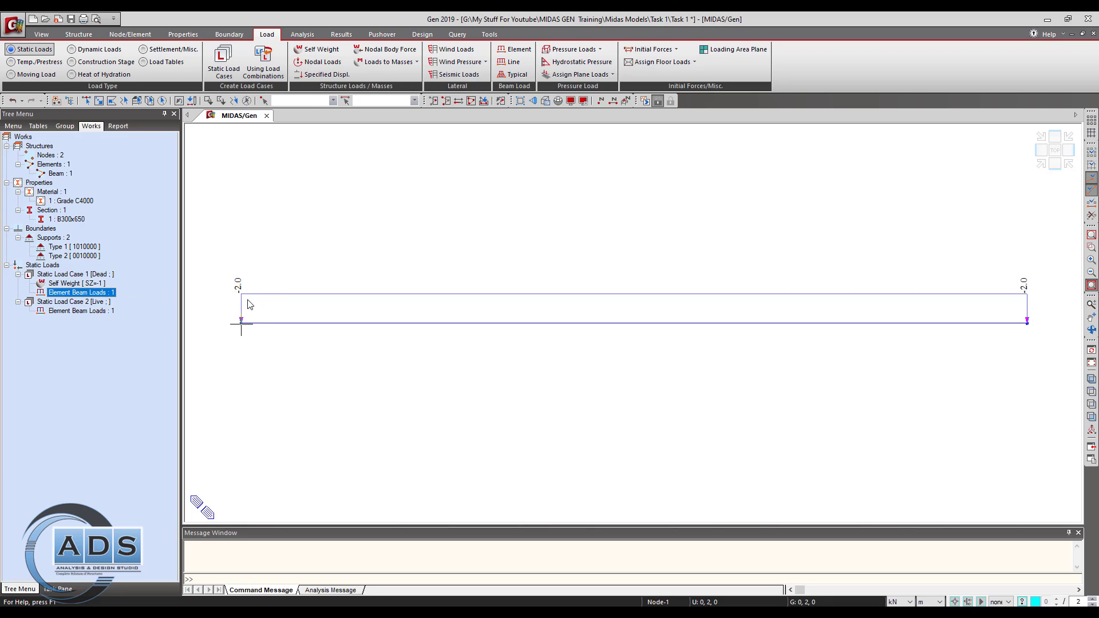
pyautogui.rightClick(92, 311)
pyautogui.click(123, 334)
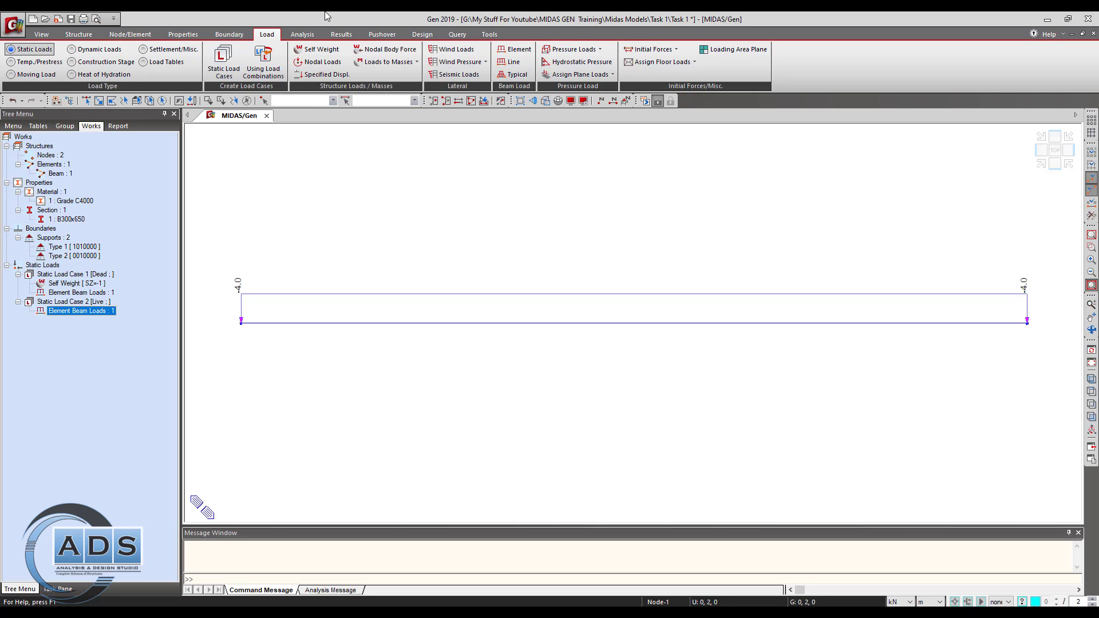
# - Choose X-Z Plane as the model's structure type
pyautogui.click(83, 35)
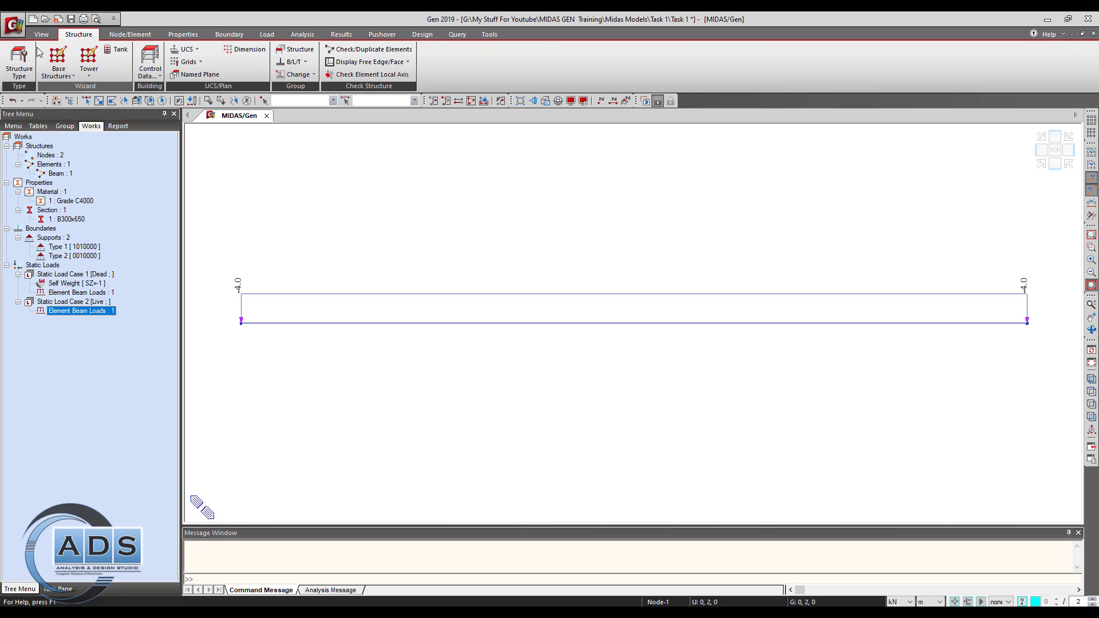
pyautogui.click(19, 60)
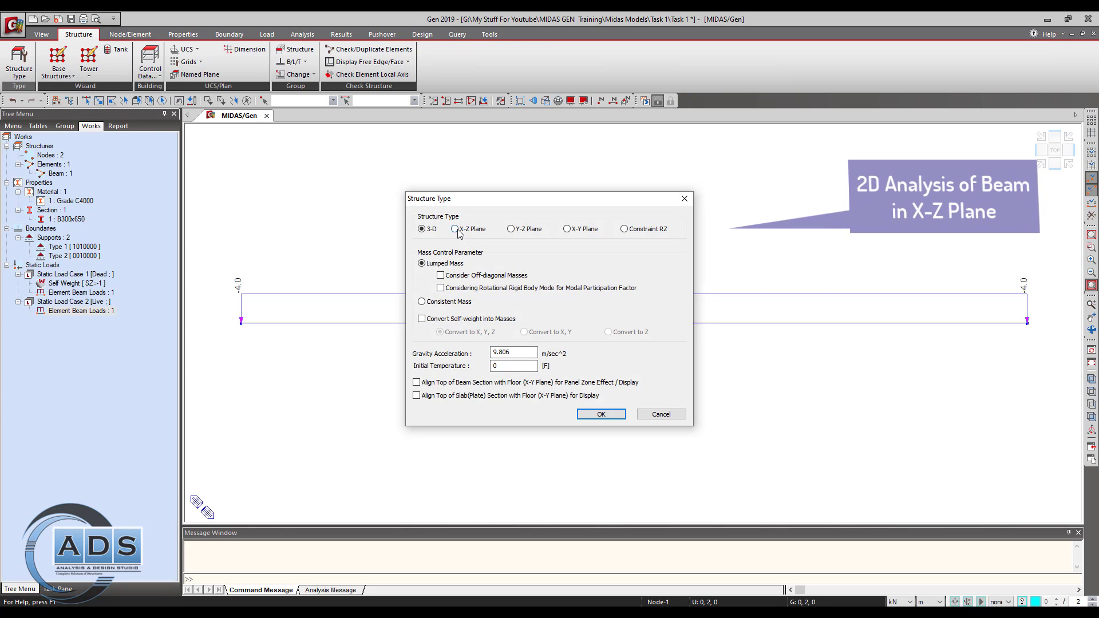
pyautogui.click(455, 229)
# - Confirm the X-Z Plane structure type, run the analysis and check its success message
pyautogui.click(601, 414)
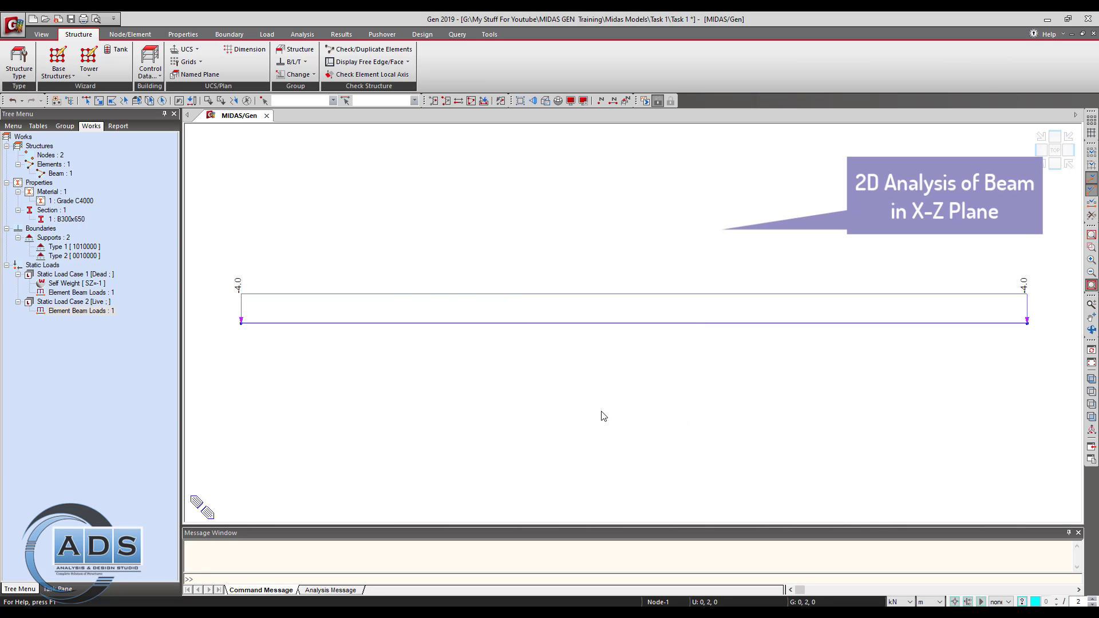
pyautogui.click(309, 34)
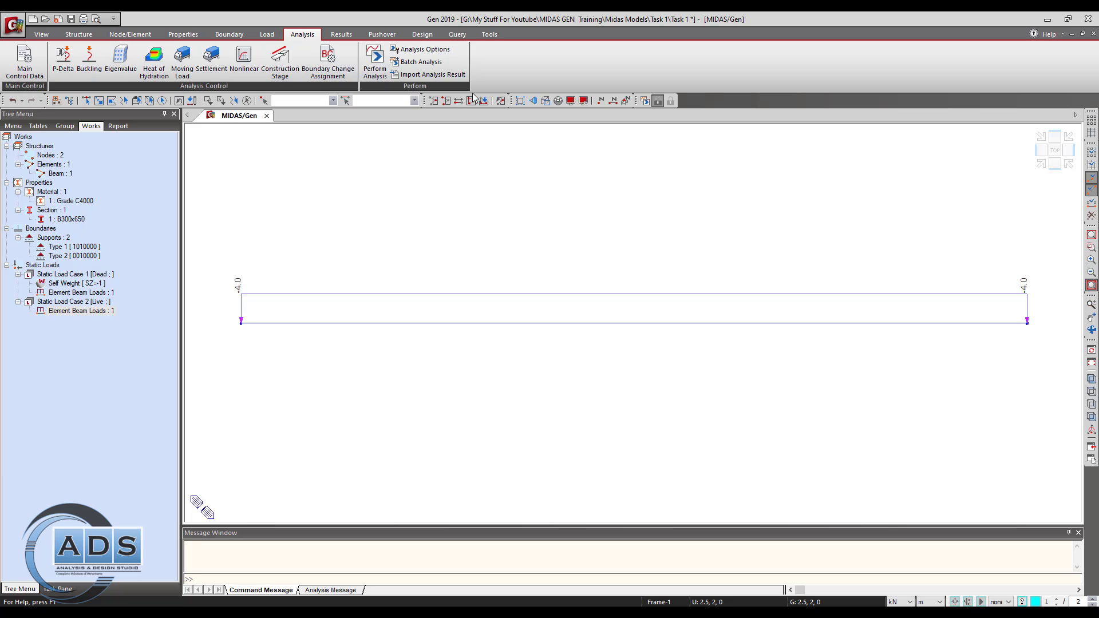
pyautogui.click(377, 61)
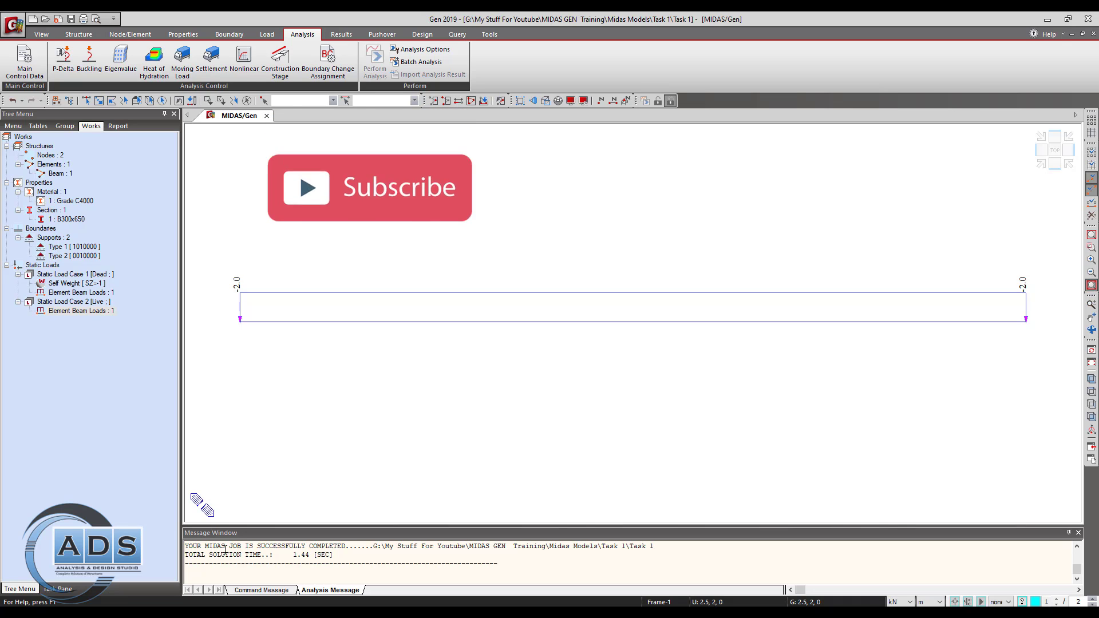
pyautogui.moveTo(186, 546); pyautogui.dragTo(369, 550)
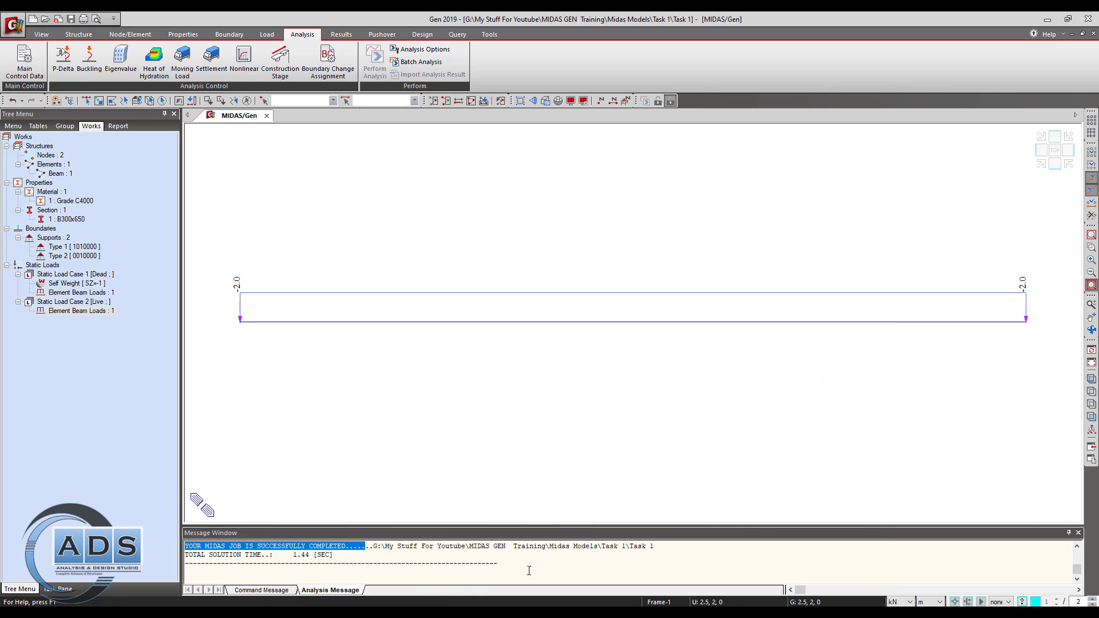
pyautogui.scroll(1, 529, 571)
pyautogui.scroll(2, 528, 570)
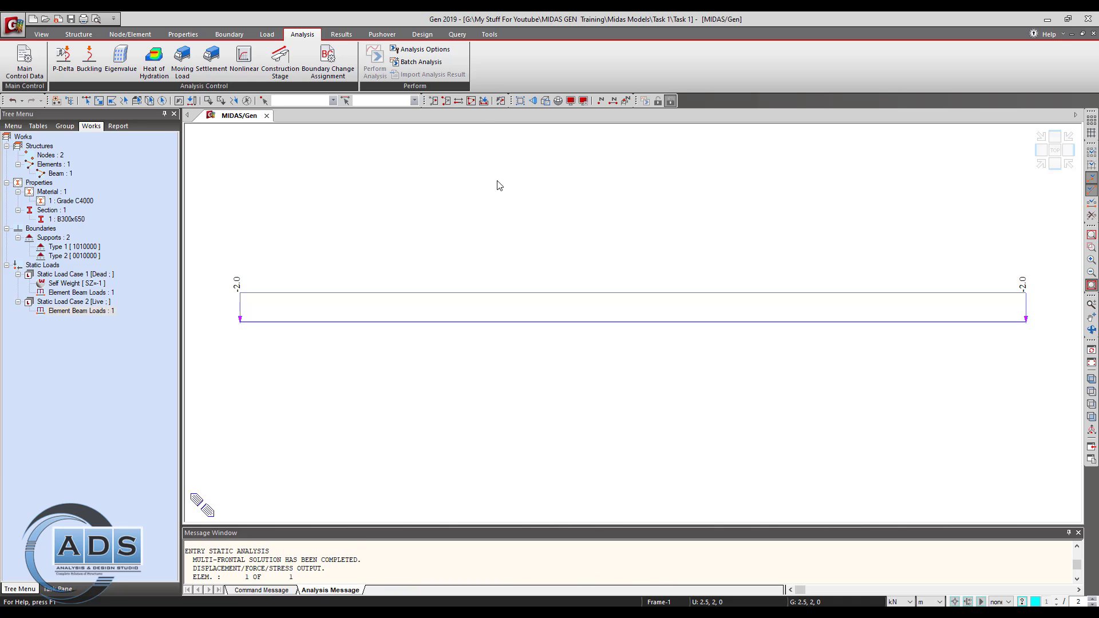
# - Auto-generate ACI318-08 concrete combinations cLCB1–cLCB4 from Dead and Live, review them, and close
pyautogui.click(342, 35)
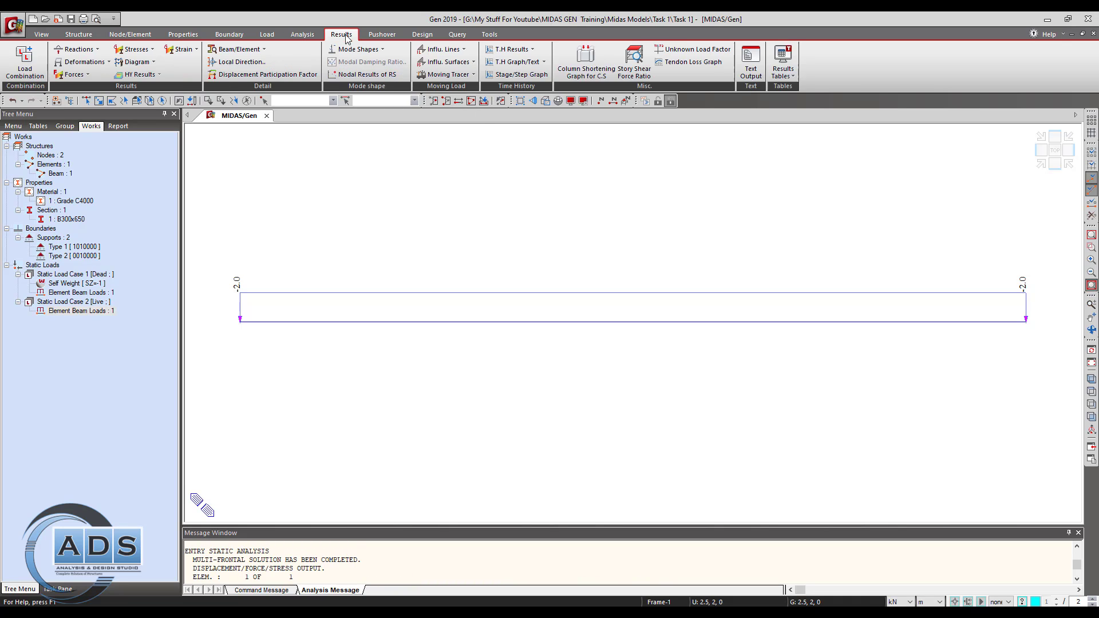
pyautogui.click(34, 60)
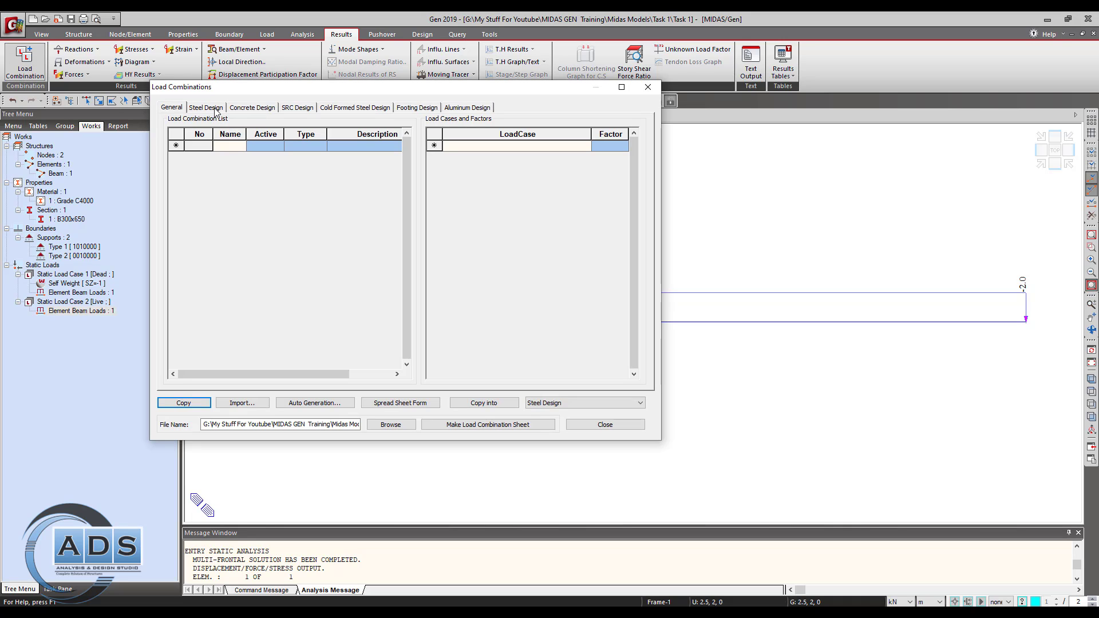
pyautogui.click(257, 109)
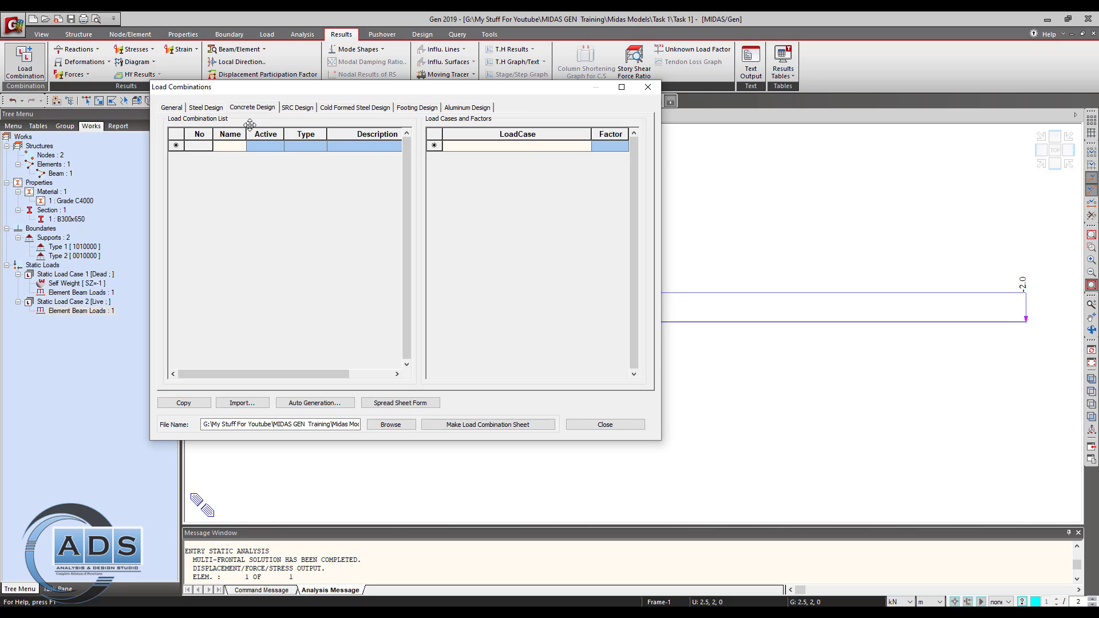
pyautogui.click(323, 402)
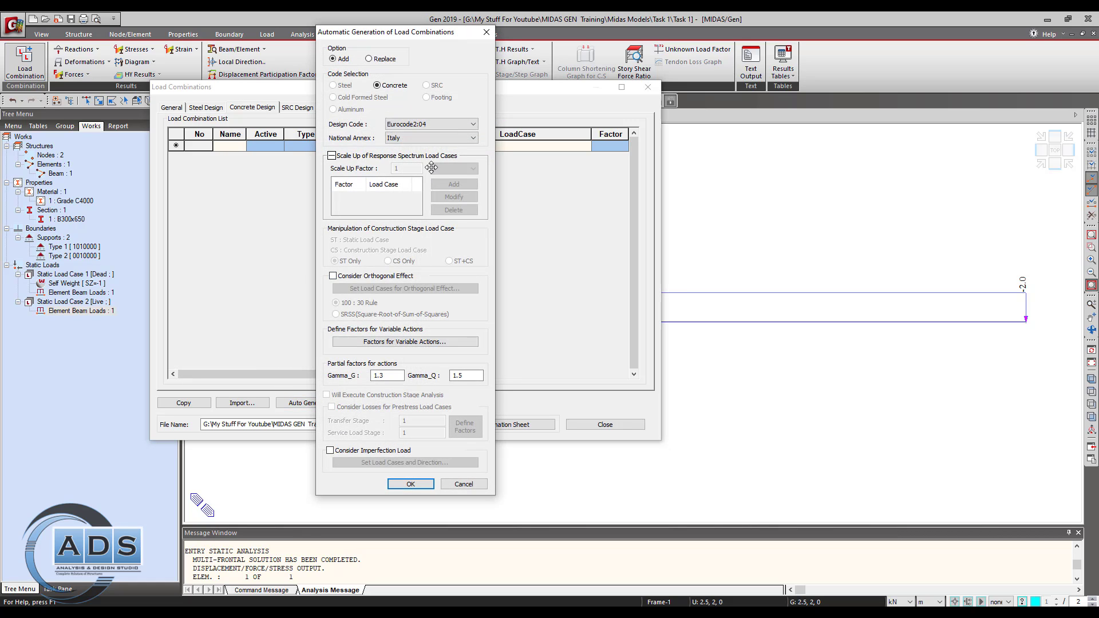
pyautogui.click(467, 126)
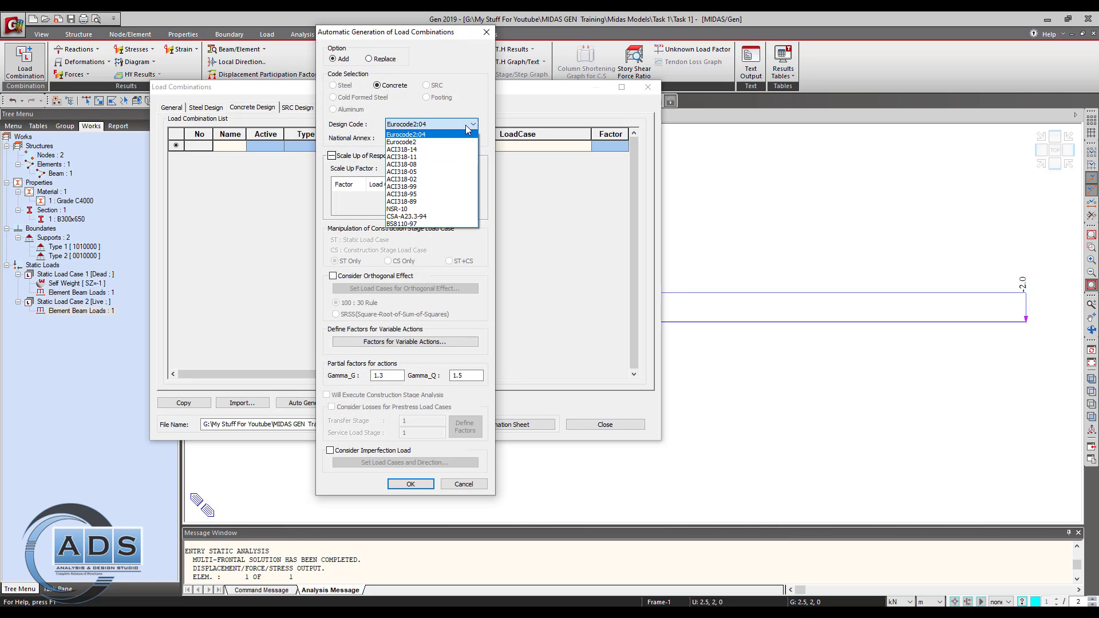
pyautogui.click(432, 165)
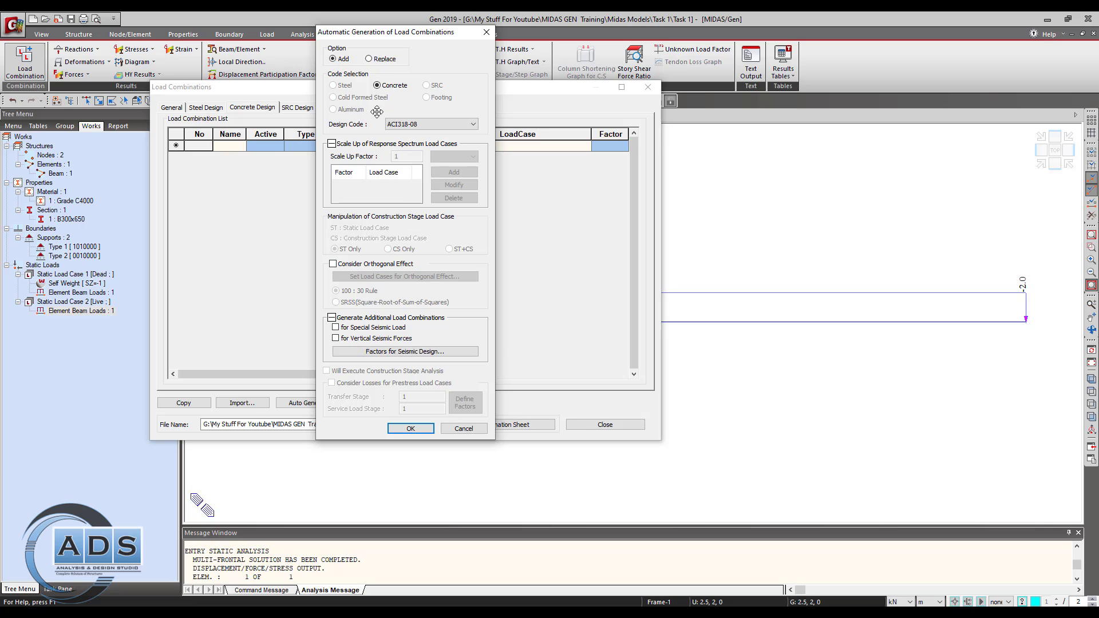
pyautogui.click(410, 428)
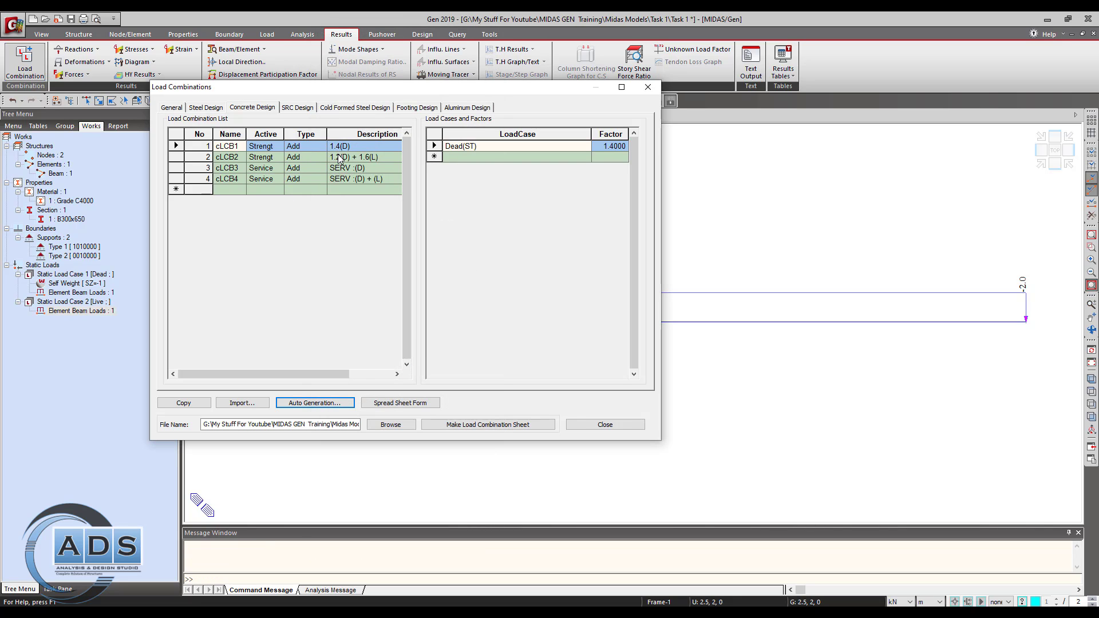
pyautogui.click(263, 168)
pyautogui.click(263, 179)
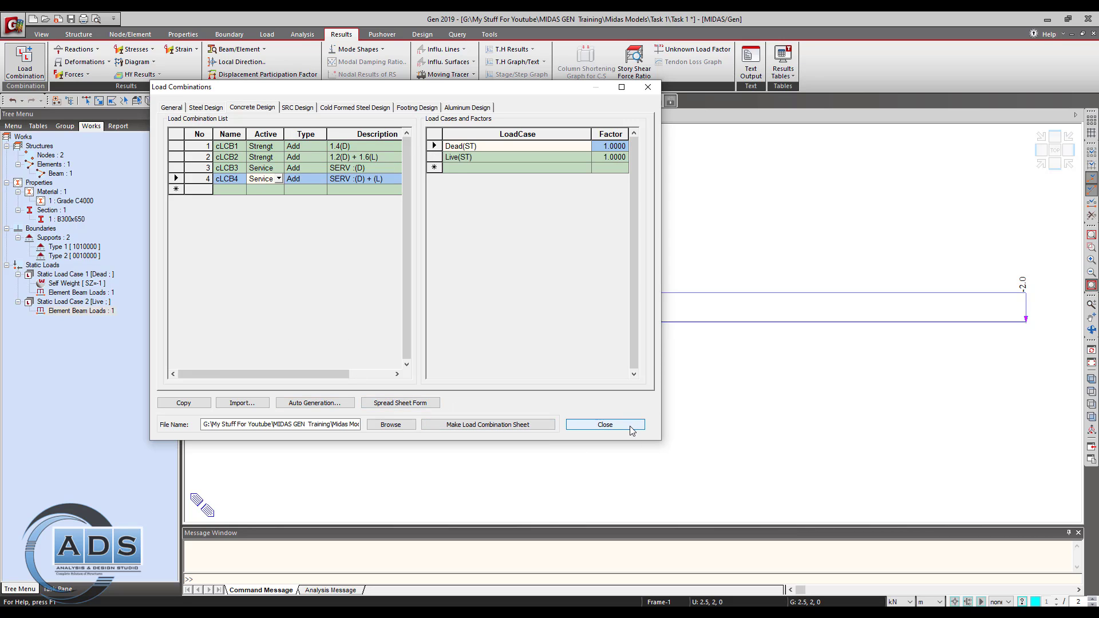
pyautogui.click(604, 424)
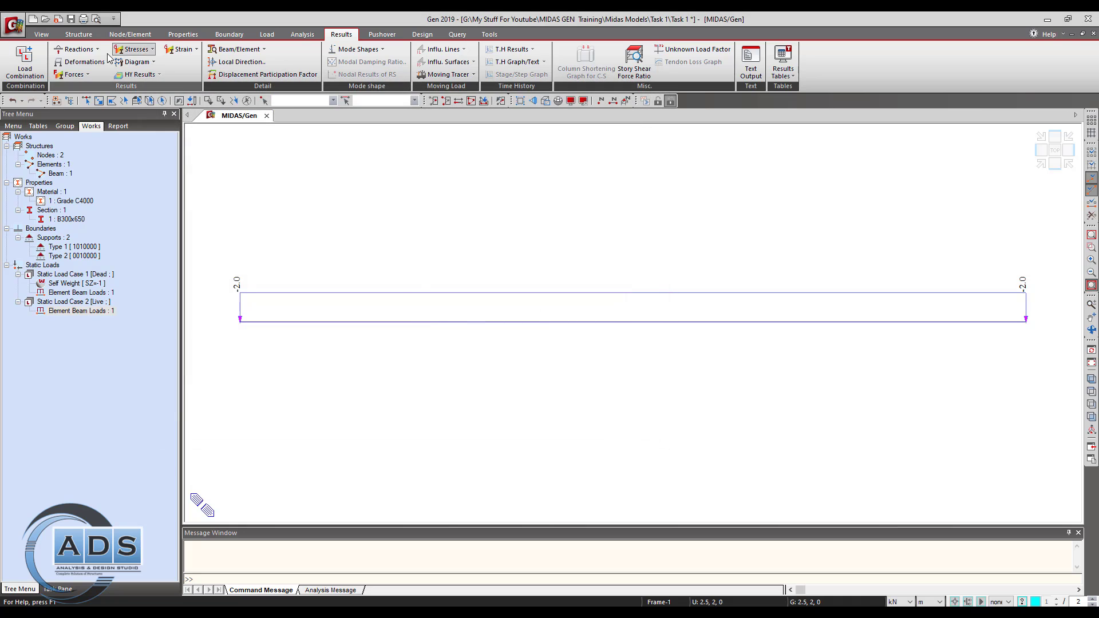
# - Display the support reaction forces on the beam
pyautogui.click(94, 50)
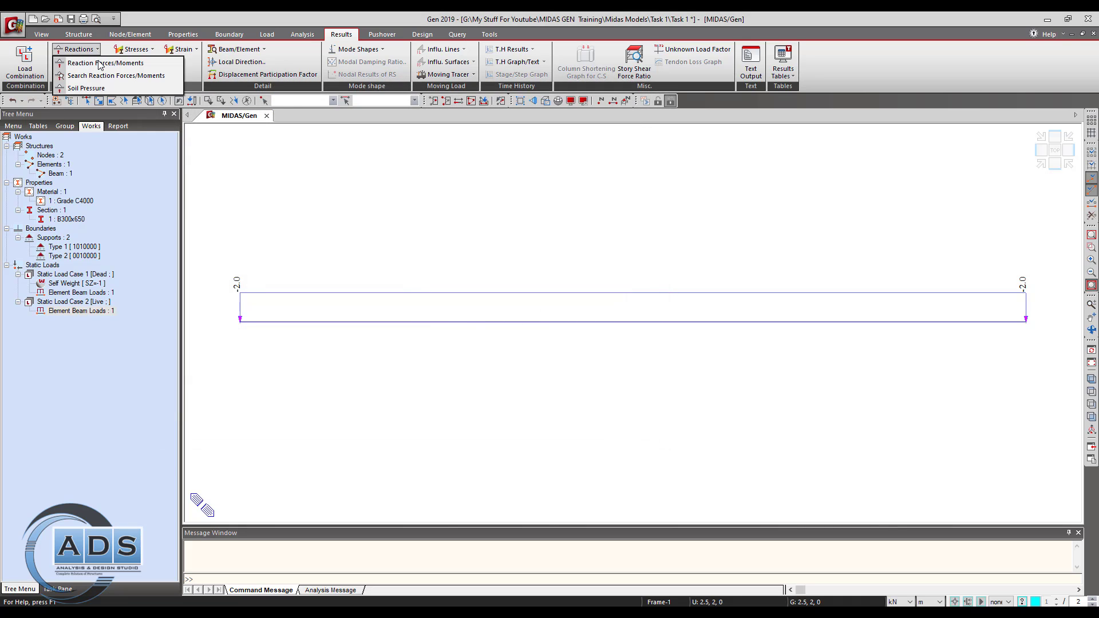
pyautogui.click(99, 65)
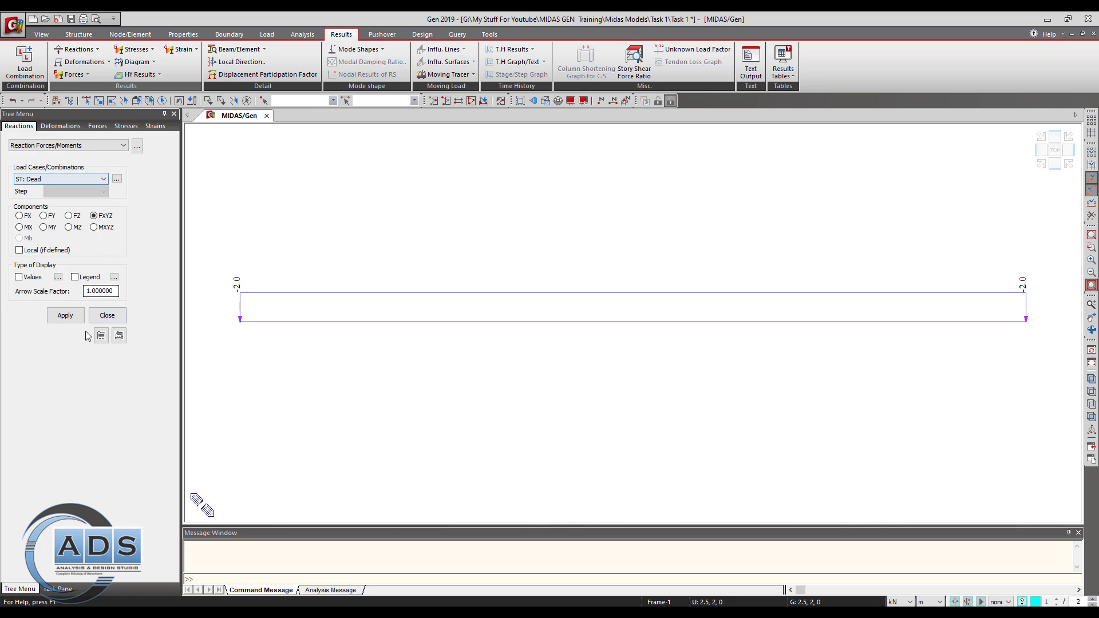
pyautogui.click(64, 315)
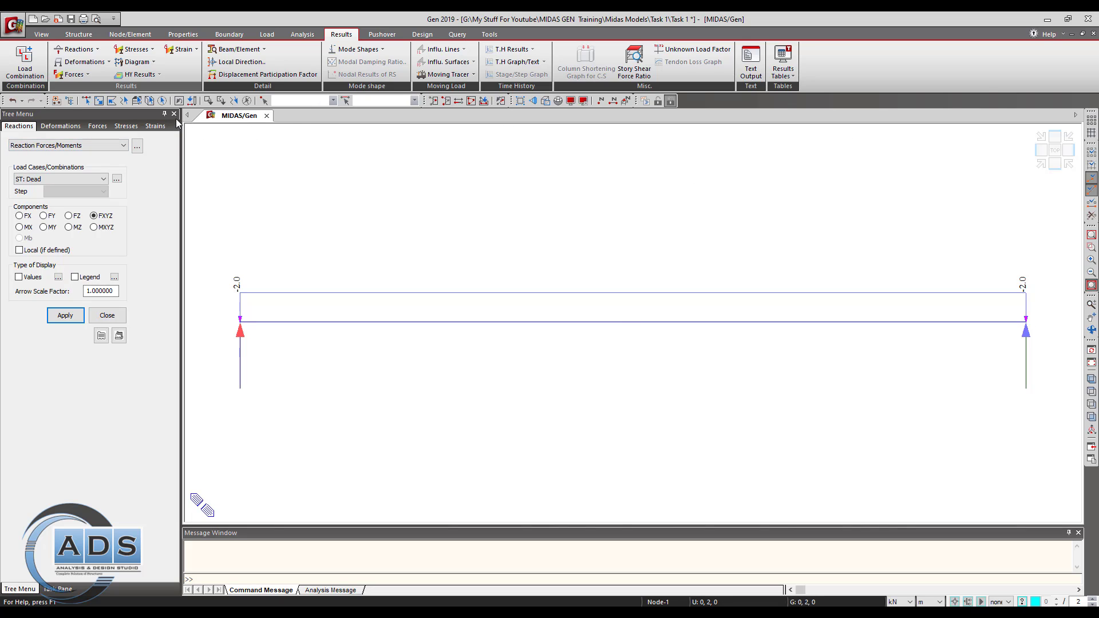
# - Add Tree Menu 2 showing the Works list and hide the Live beam loads
pyautogui.rightClick(870, 101)
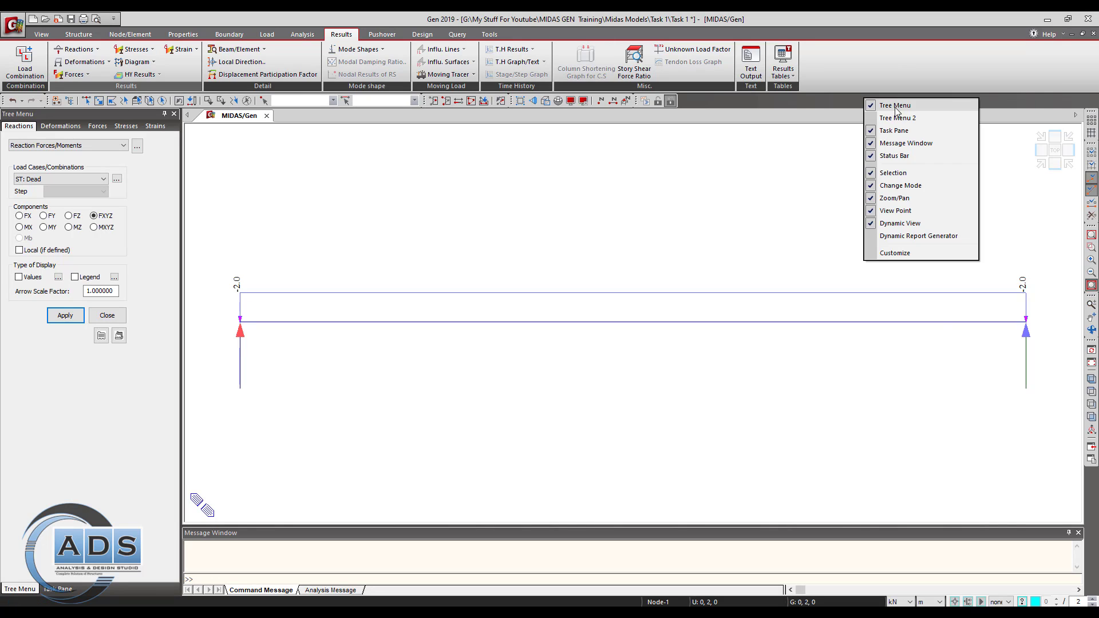
pyautogui.click(910, 120)
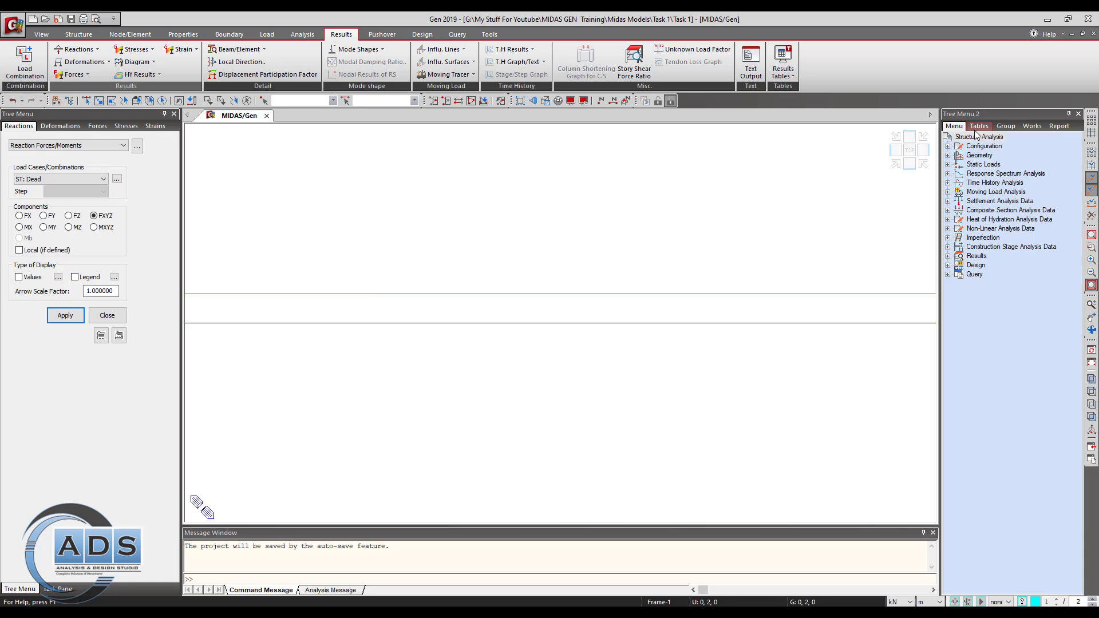
pyautogui.click(1034, 126)
pyautogui.rightClick(1015, 310)
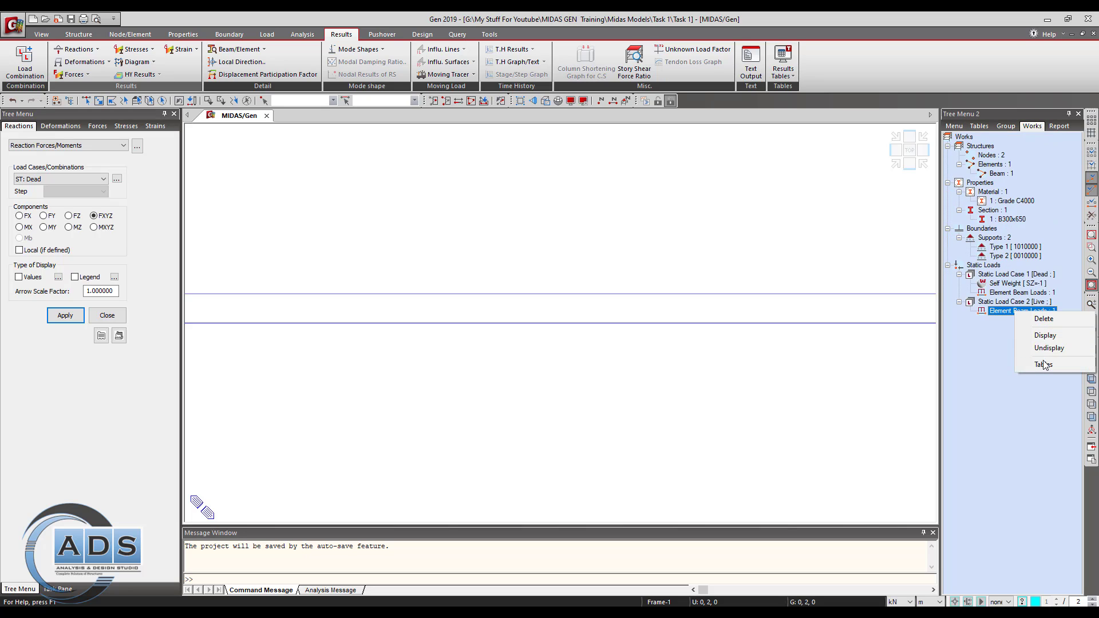
pyautogui.click(1046, 348)
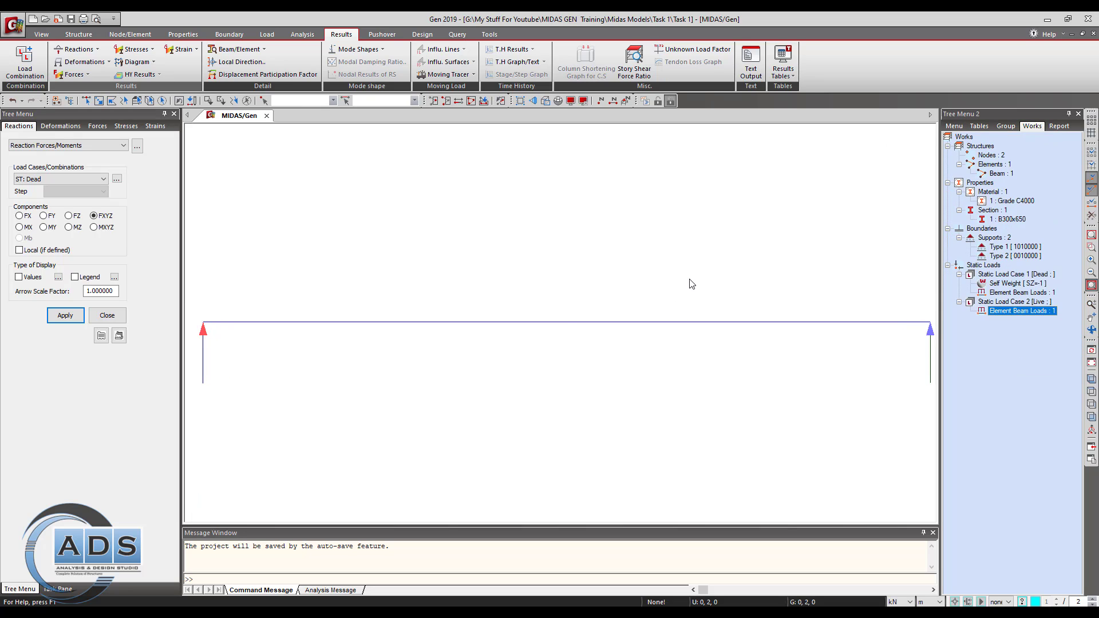
# - Show reaction values for ST: Live, cLCB1 and cLCB2 in turn
pyautogui.click(19, 277)
pyautogui.click(65, 315)
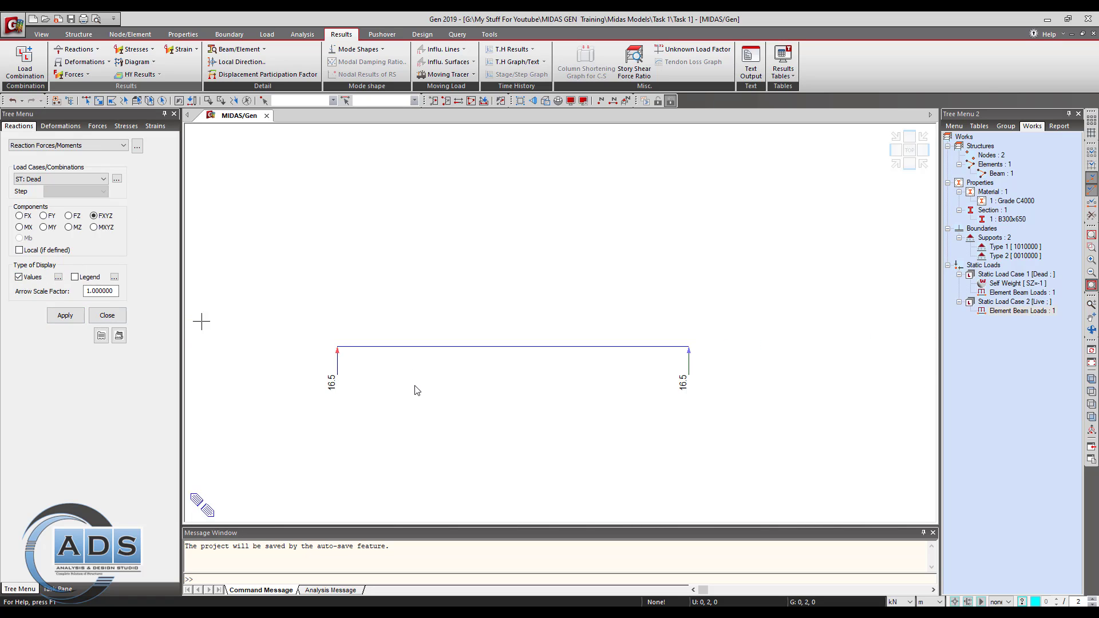
pyautogui.scroll(2, 415, 390)
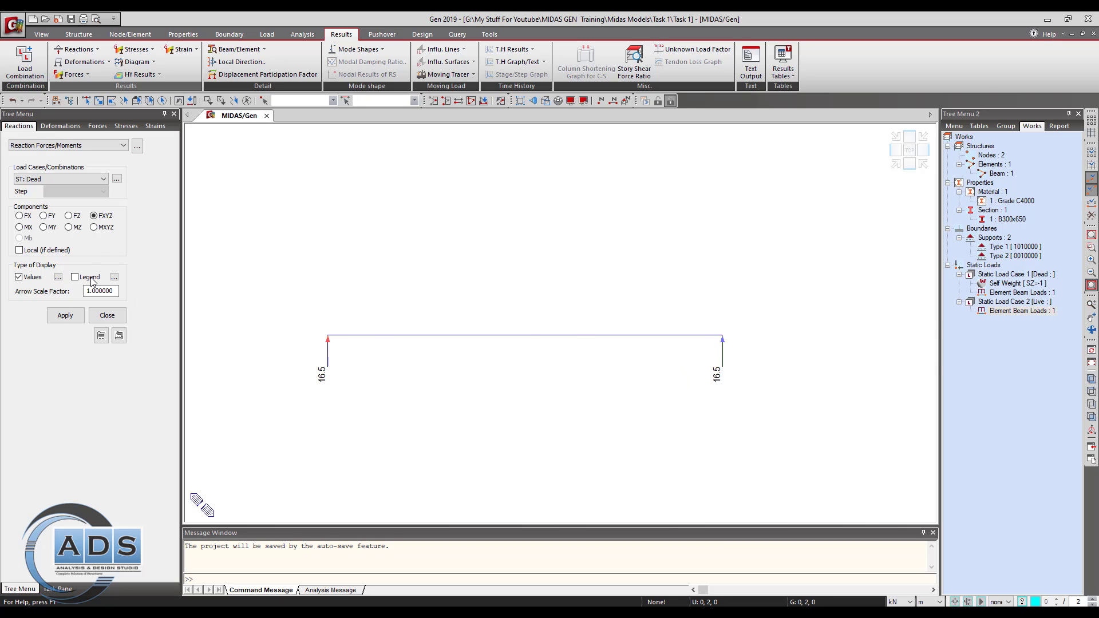
pyautogui.click(103, 179)
pyautogui.click(34, 194)
pyautogui.click(65, 315)
pyautogui.click(103, 179)
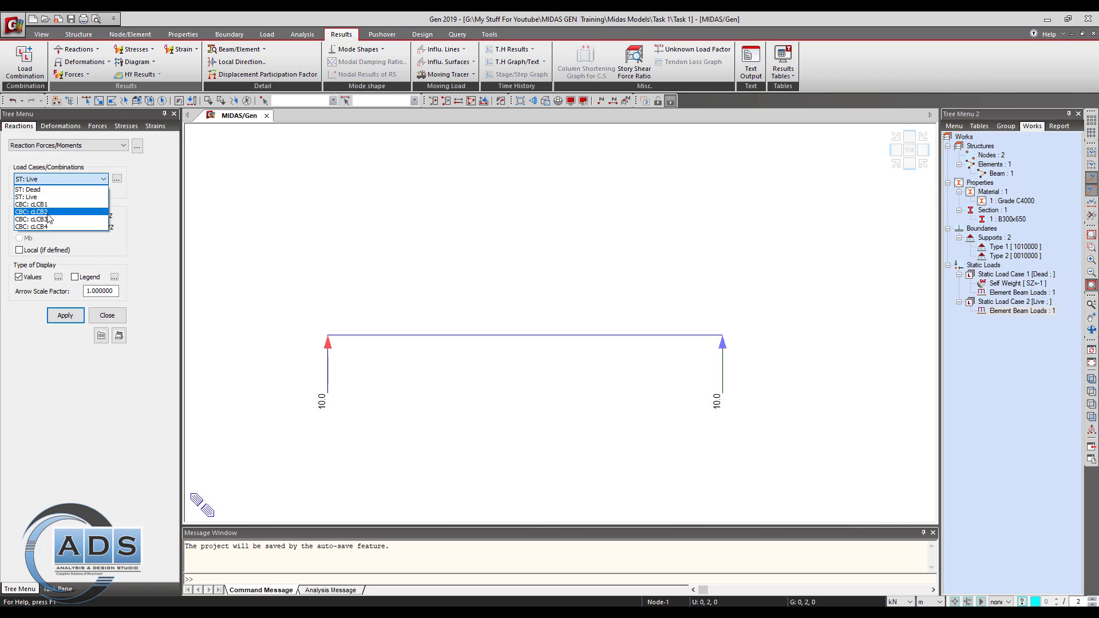
pyautogui.click(35, 204)
pyautogui.click(65, 315)
pyautogui.click(103, 179)
pyautogui.click(68, 212)
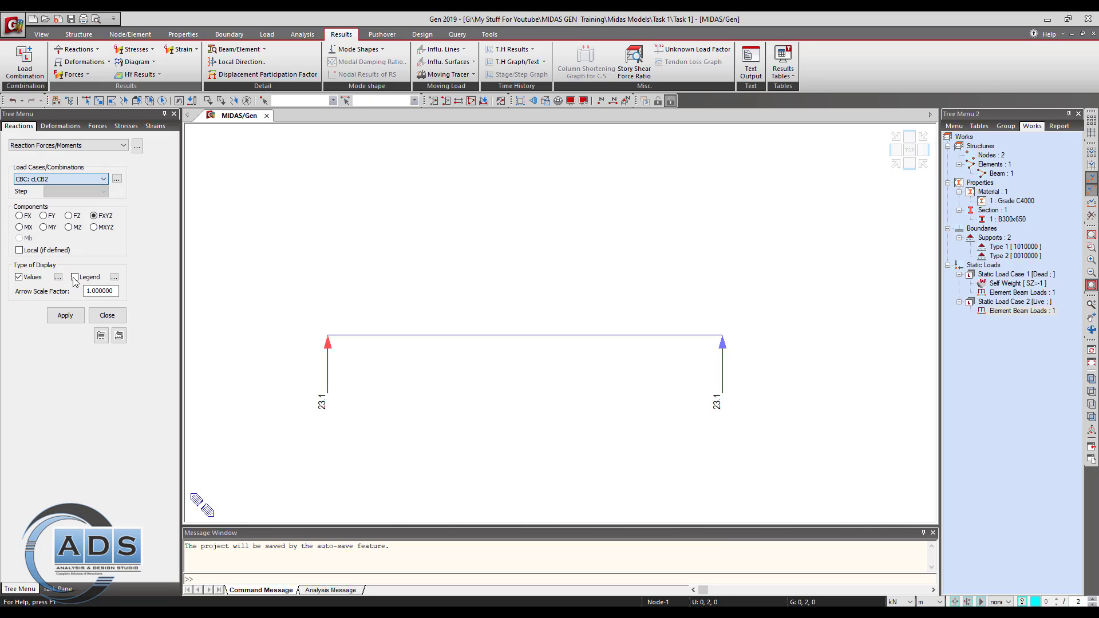
pyautogui.click(72, 315)
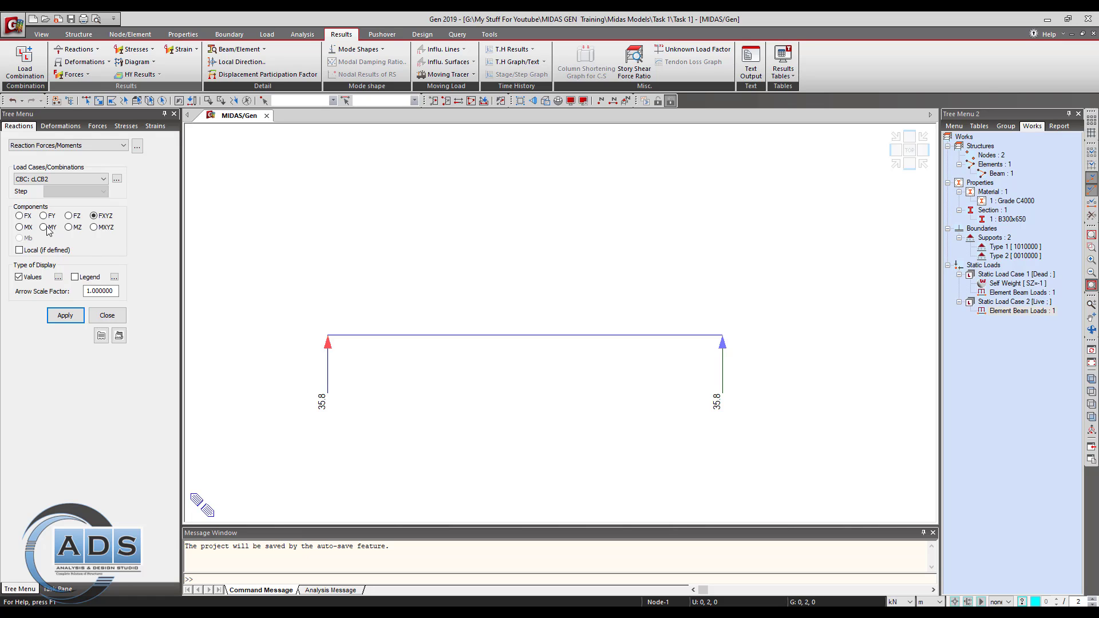
# - Limit the reaction display to the FX component, then to FY
pyautogui.click(20, 216)
pyautogui.click(65, 315)
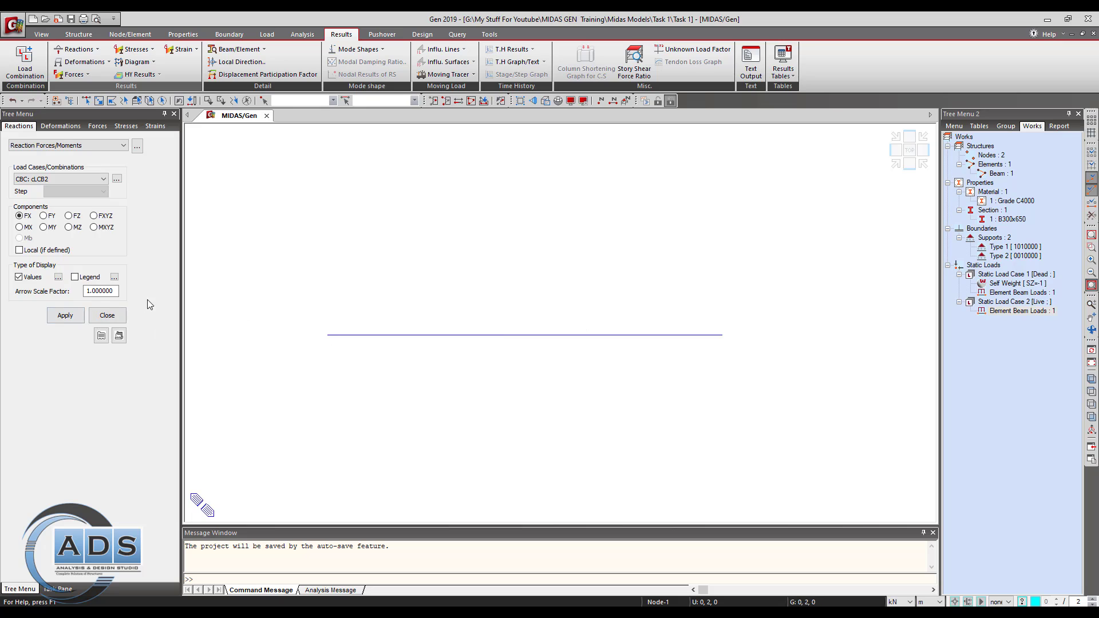
pyautogui.click(44, 215)
pyautogui.click(66, 316)
# - Close the reaction results and display the ST: Dead deformed shape with values
pyautogui.click(113, 321)
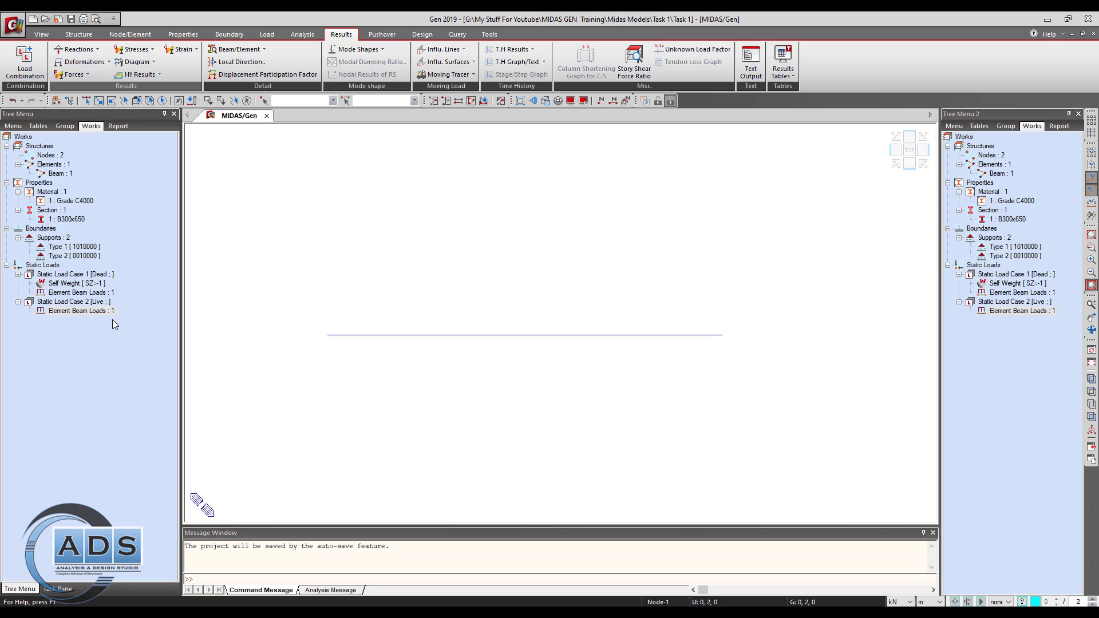
pyautogui.click(97, 49)
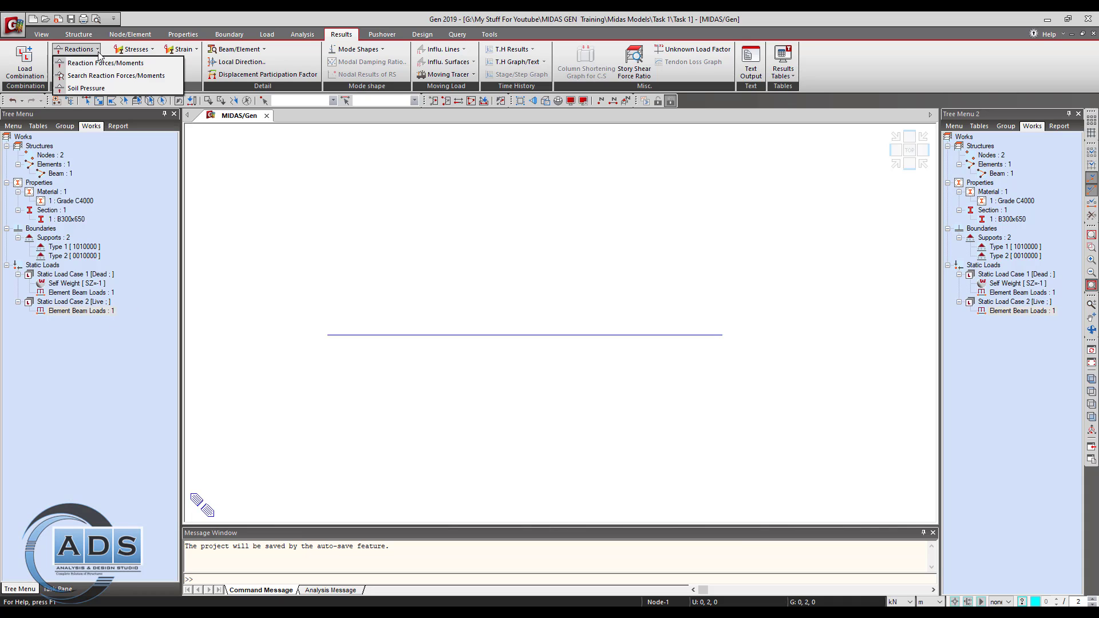
pyautogui.click(99, 63)
pyautogui.click(105, 66)
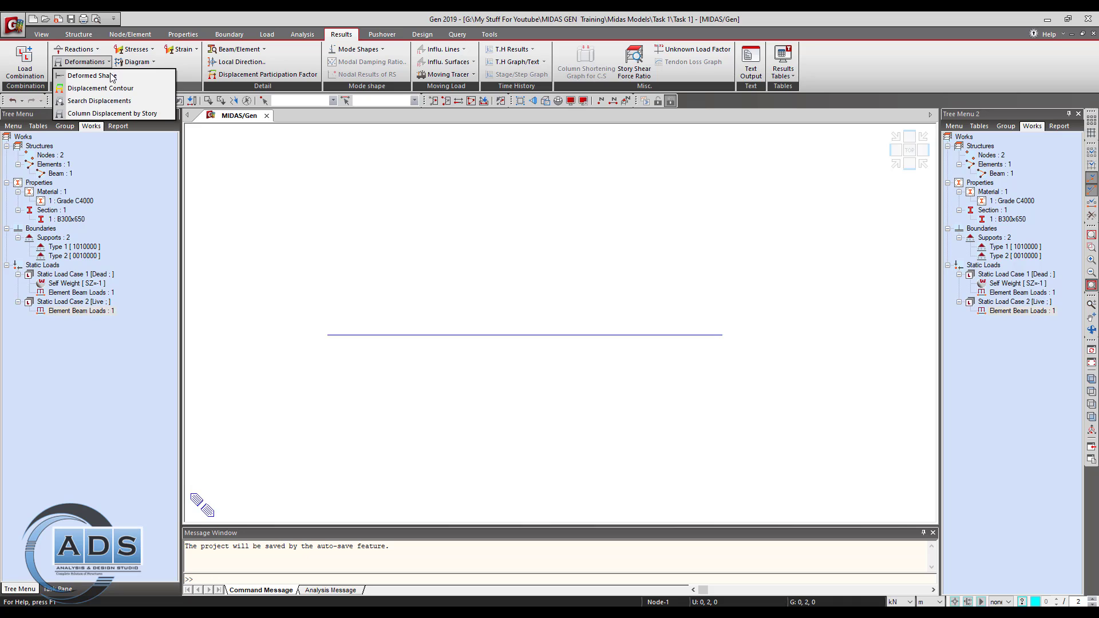
pyautogui.click(92, 76)
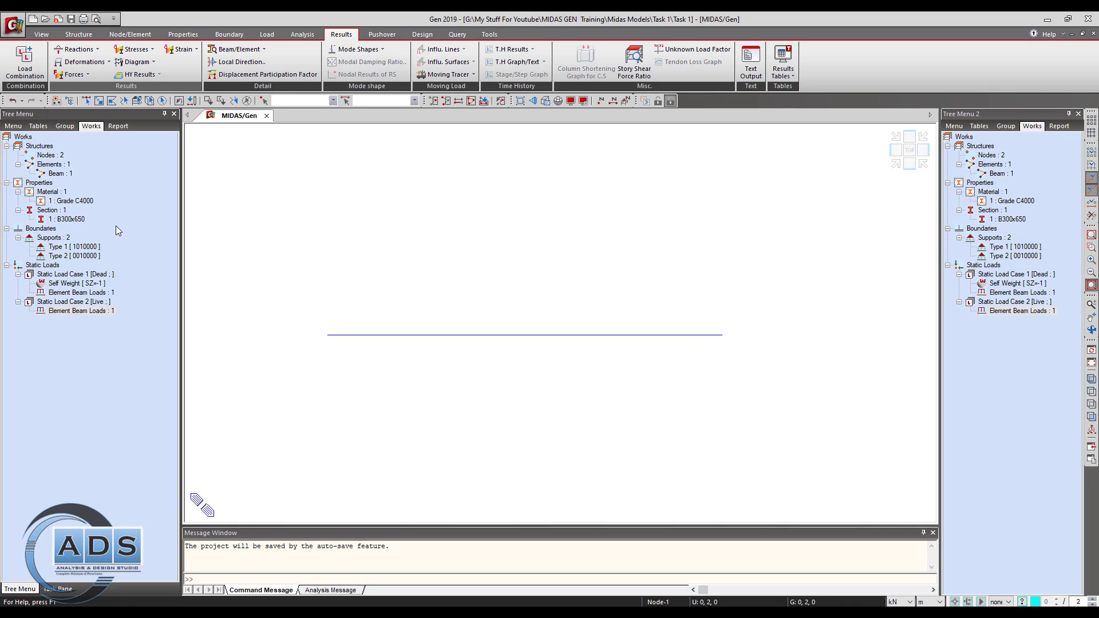
pyautogui.click(92, 179)
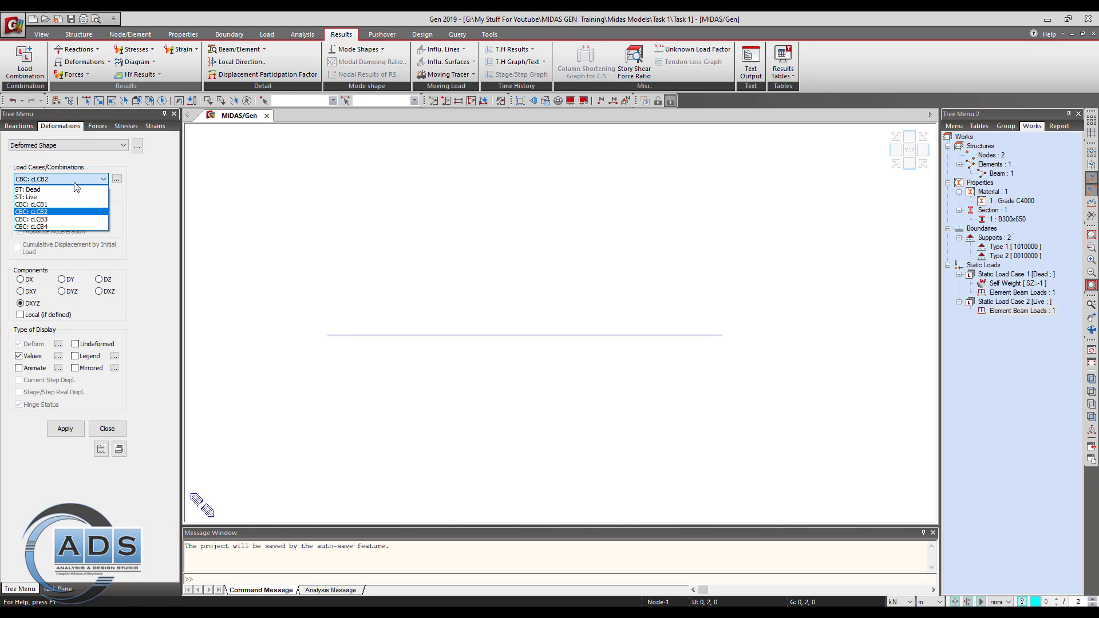
pyautogui.click(60, 188)
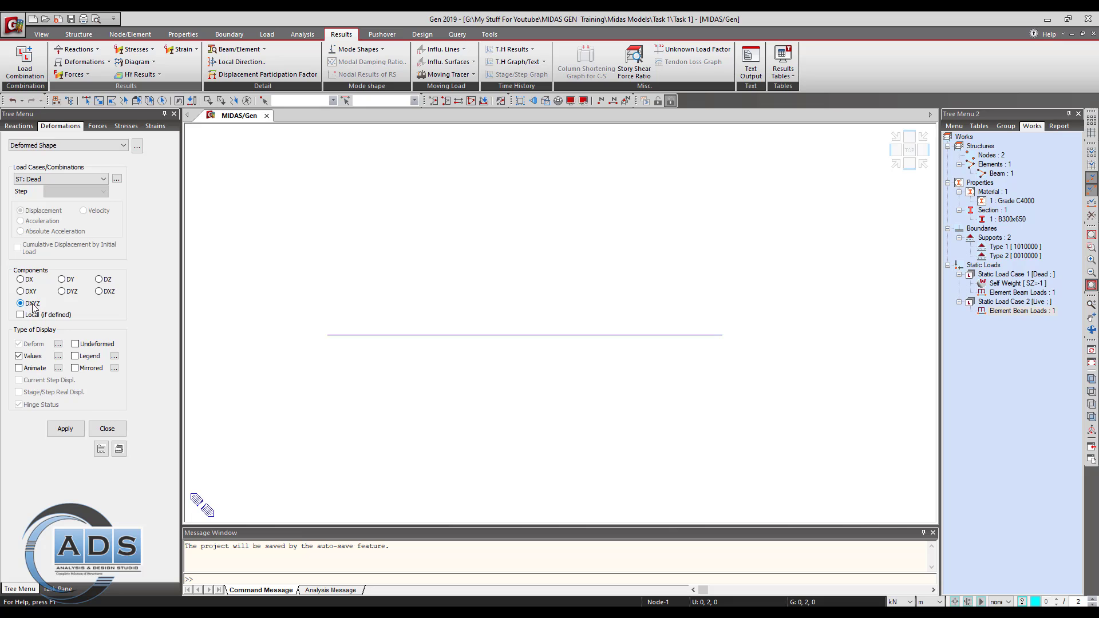
pyautogui.click(77, 430)
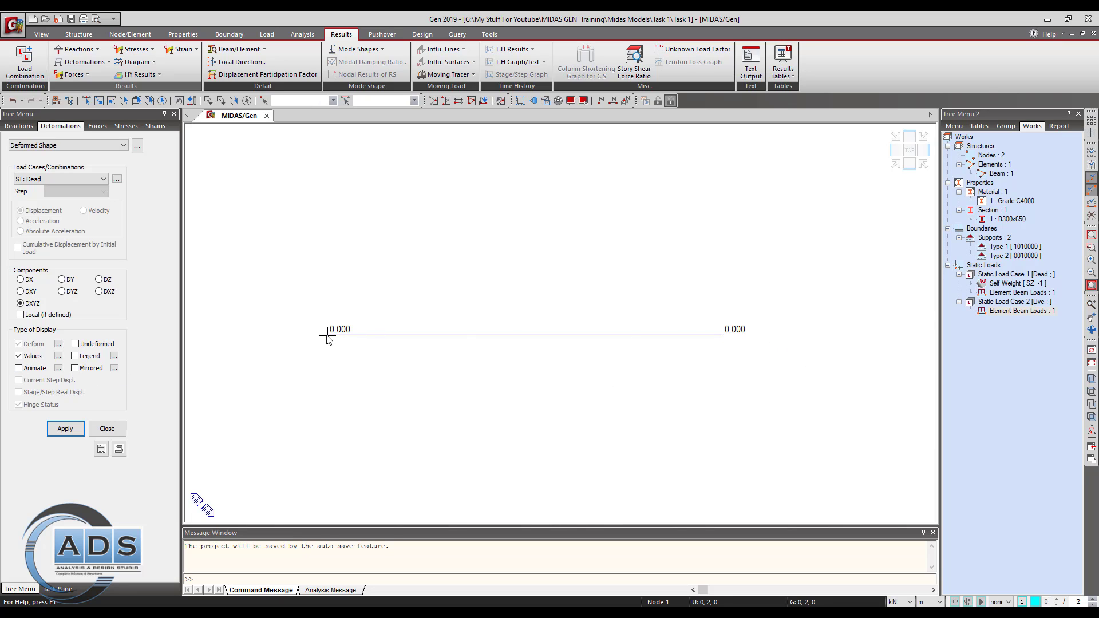
# - Switch the deformation to Real Deform and add the undeformed beam outline
pyautogui.click(59, 345)
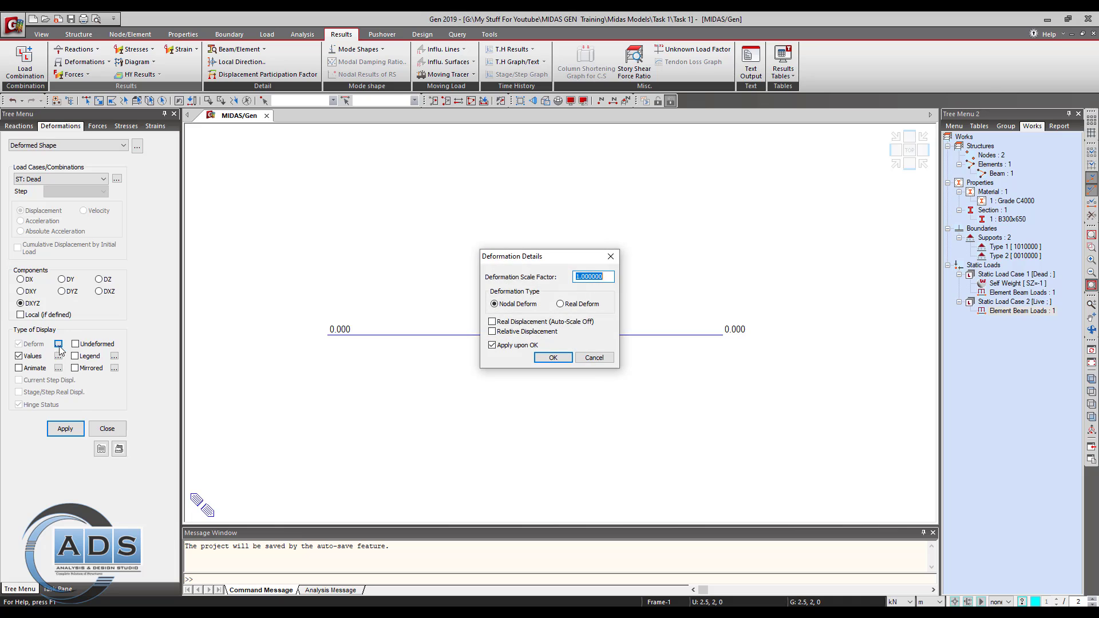
pyautogui.click(559, 304)
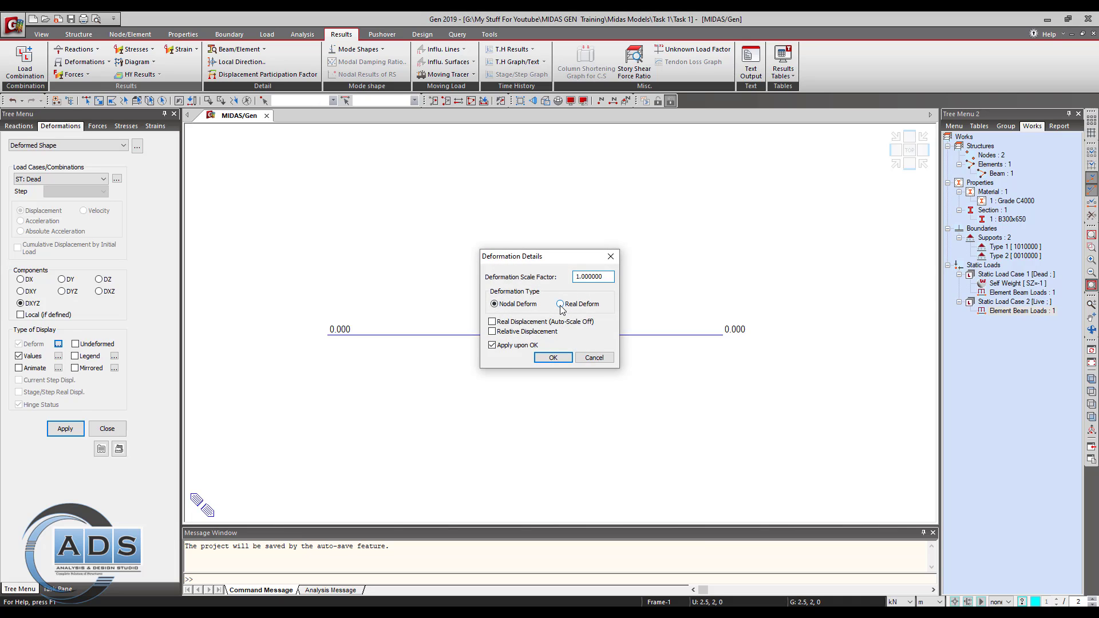
pyautogui.click(553, 358)
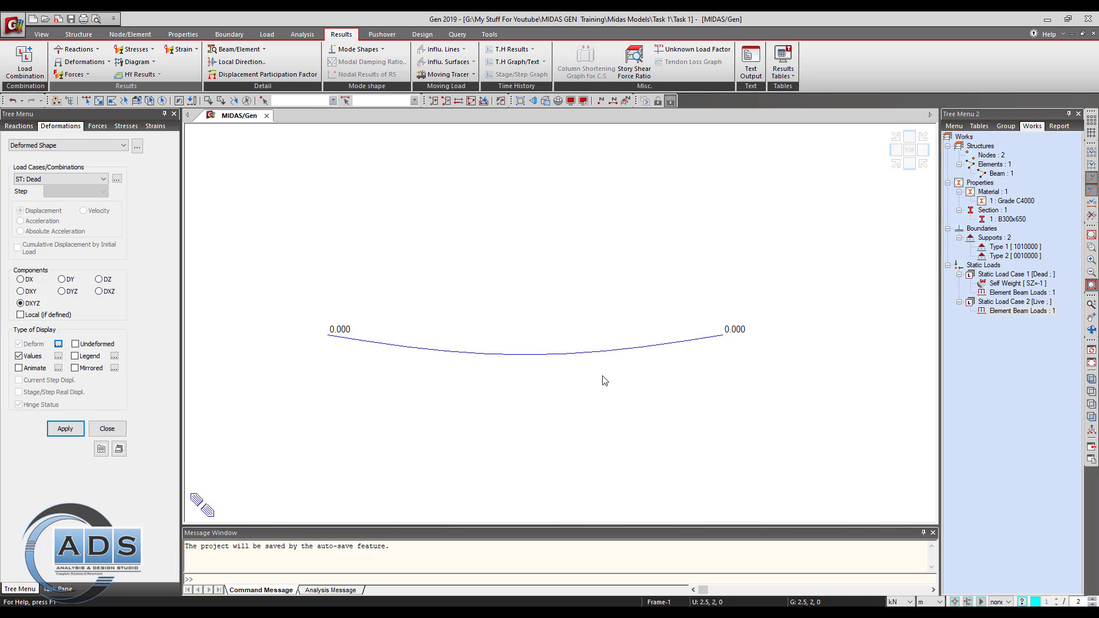
pyautogui.click(76, 344)
pyautogui.click(65, 428)
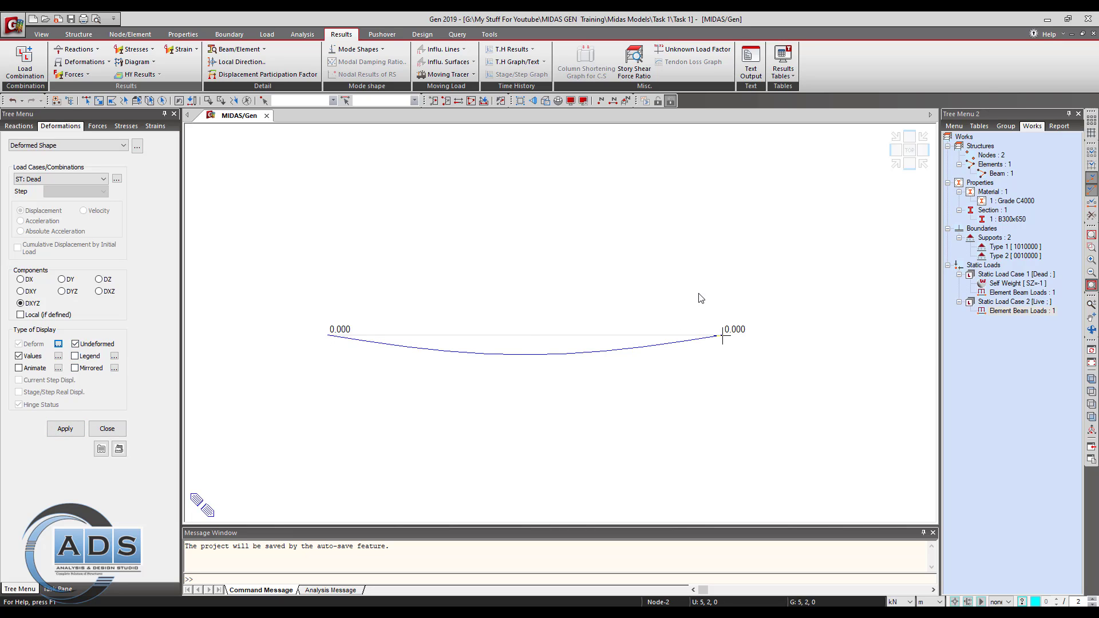
pyautogui.click(108, 62)
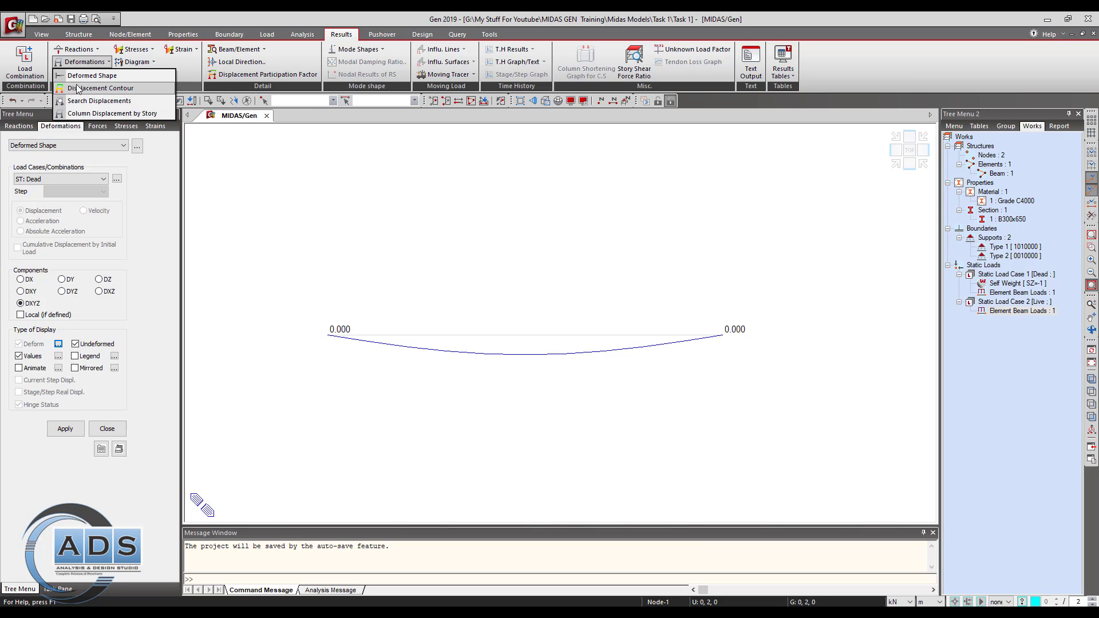
# - Show the Dead-case Displacement Contour on the beam and turn on its legend
pyautogui.click(118, 153)
pyautogui.click(115, 150)
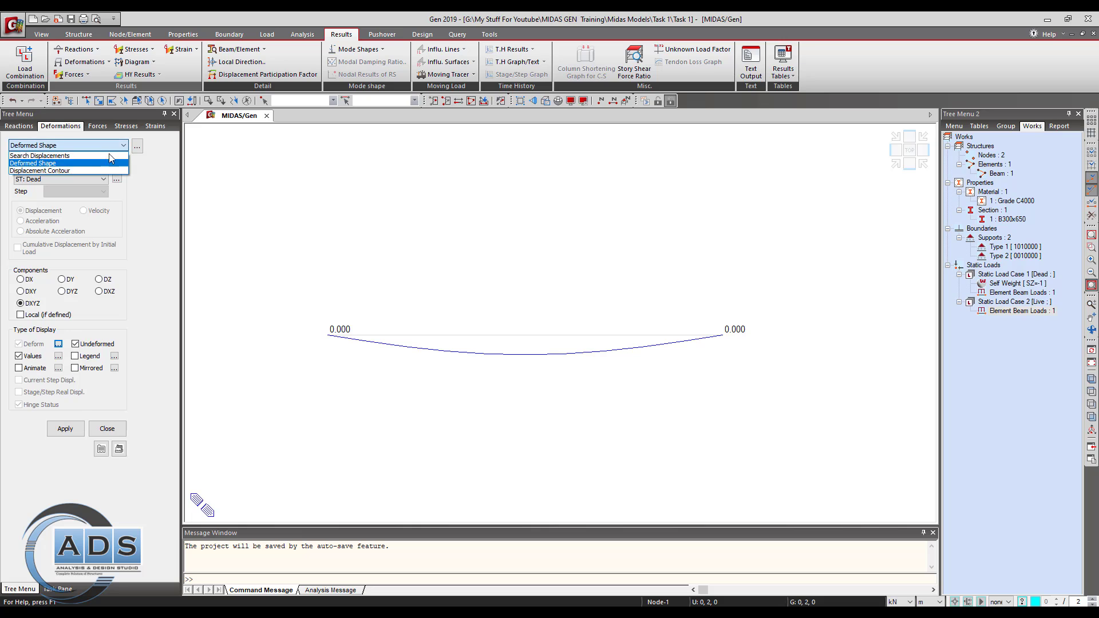
pyautogui.click(64, 162)
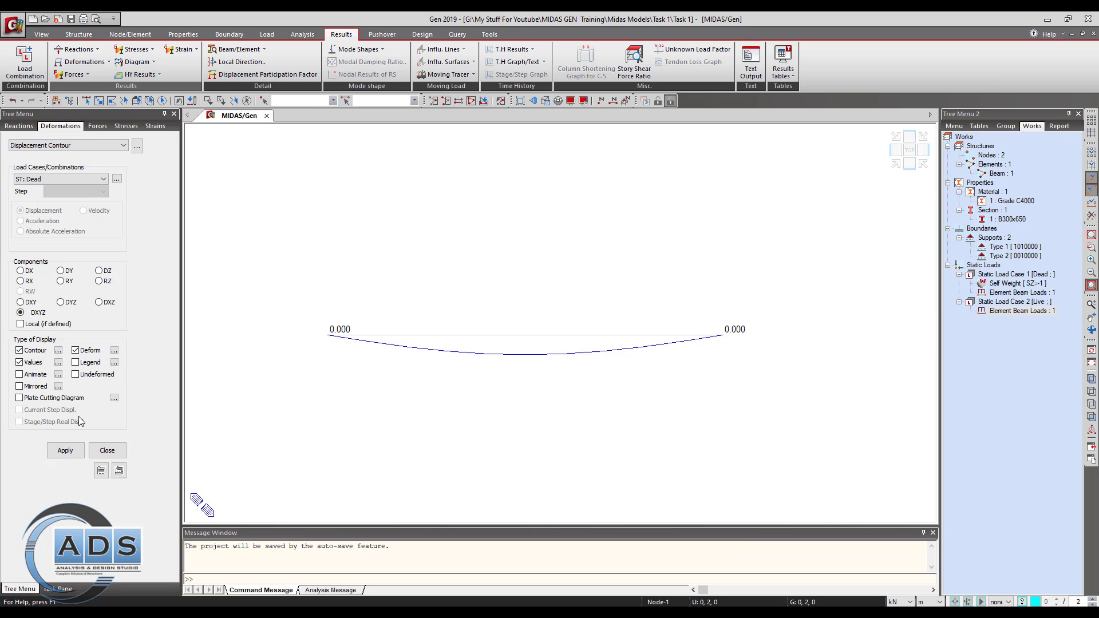
pyautogui.click(65, 450)
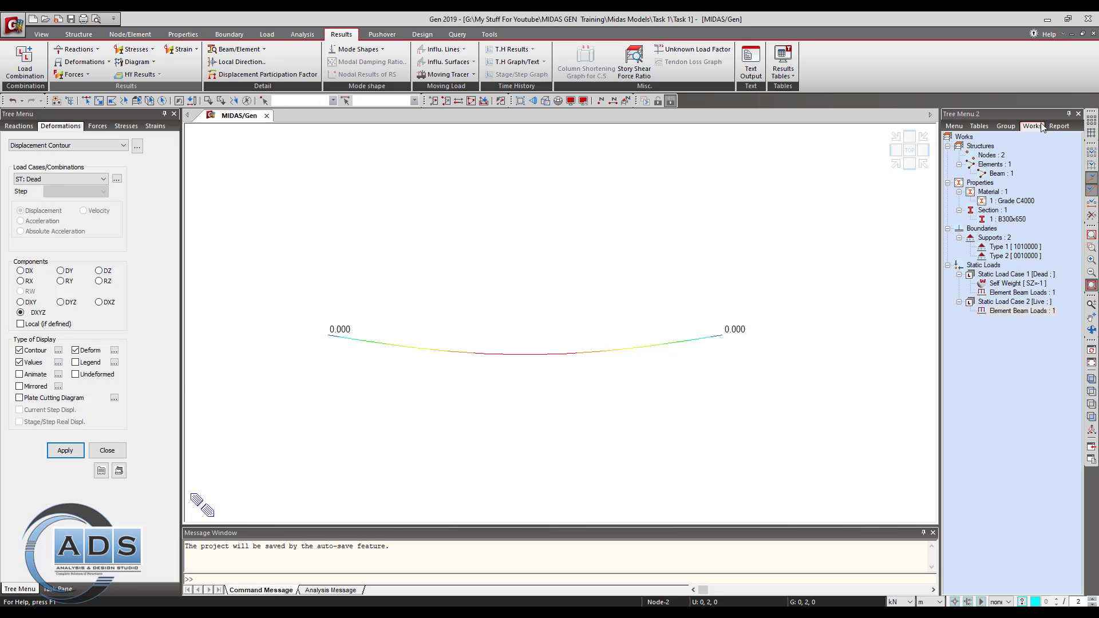
pyautogui.click(76, 362)
# - Format the contour legend values as Fixed with 6 decimal places
pyautogui.click(65, 450)
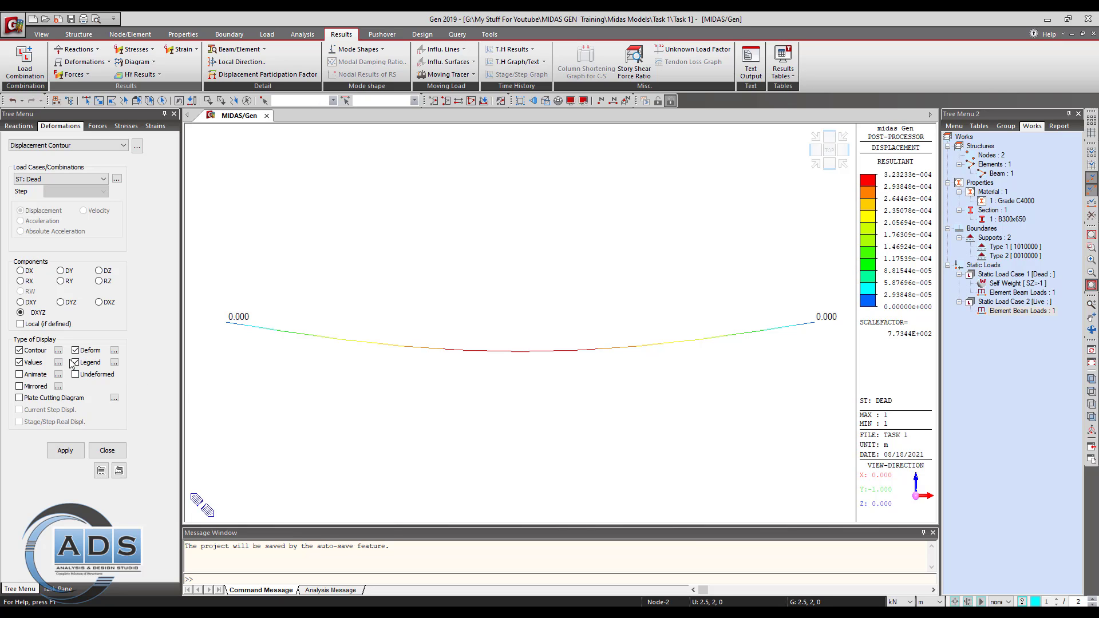
pyautogui.click(114, 363)
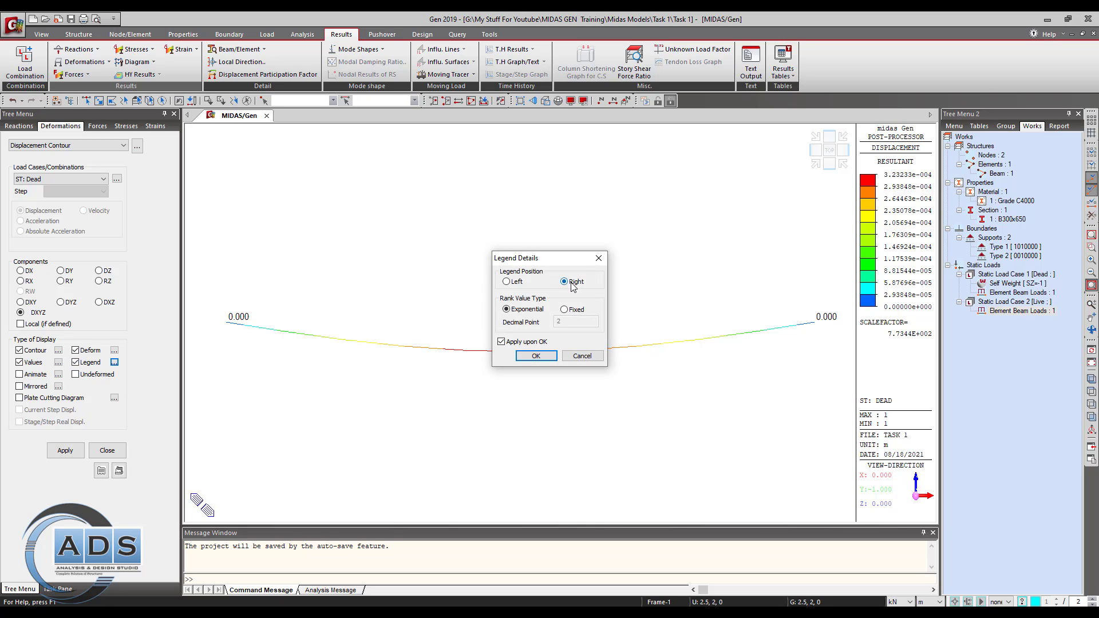
pyautogui.click(564, 310)
pyautogui.doubleClick(575, 321)
pyautogui.write('3')
pyautogui.click(535, 356)
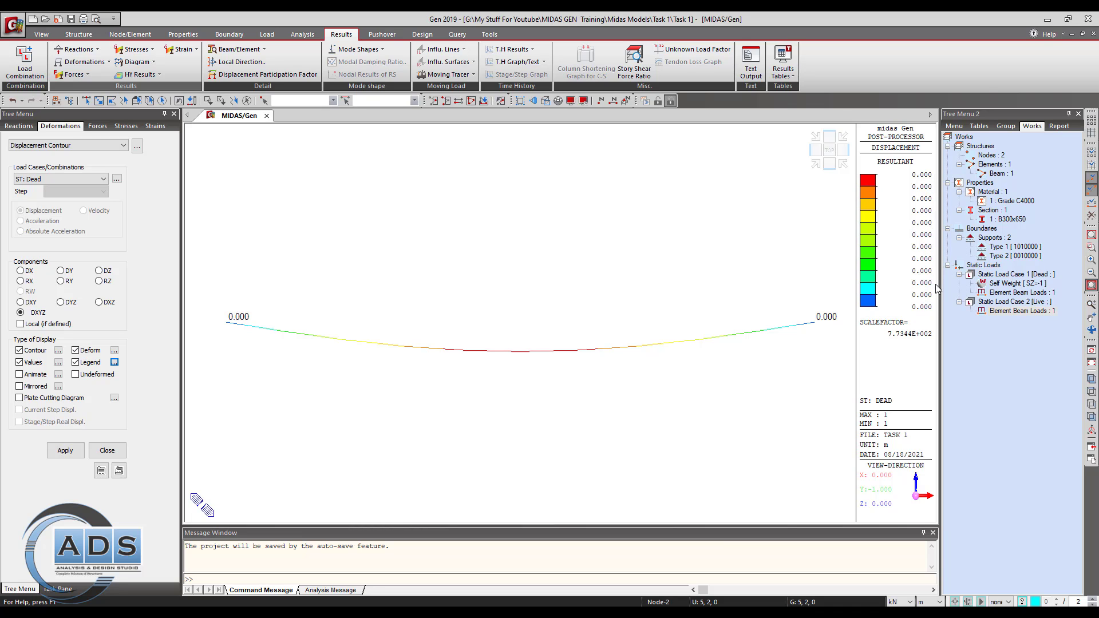
pyautogui.click(114, 362)
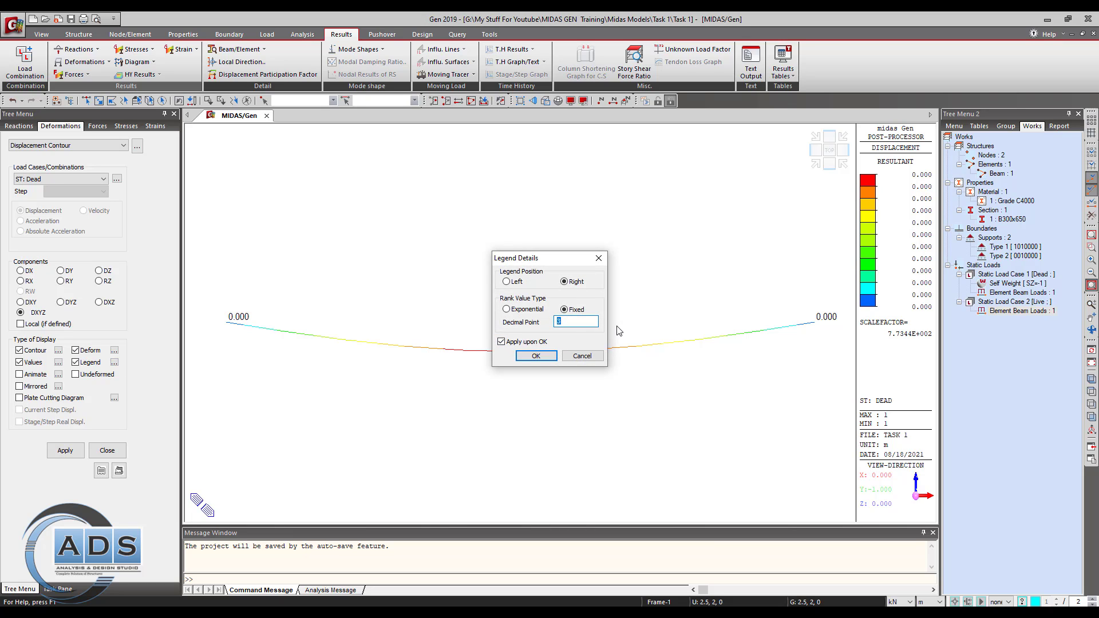
pyautogui.write('6')
pyautogui.click(536, 355)
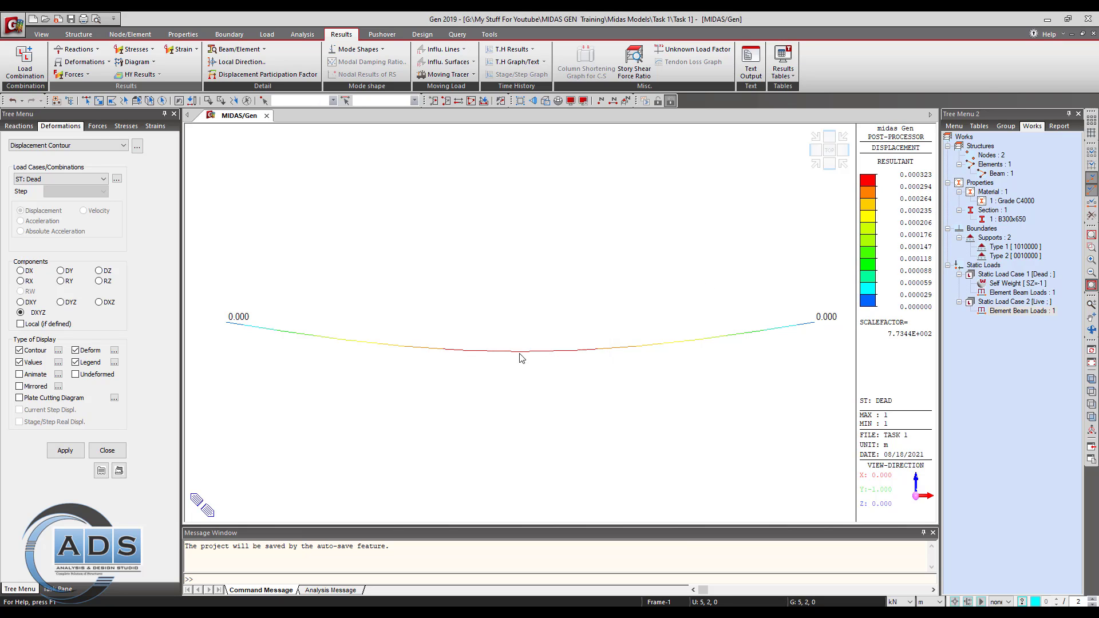
pyautogui.click(60, 179)
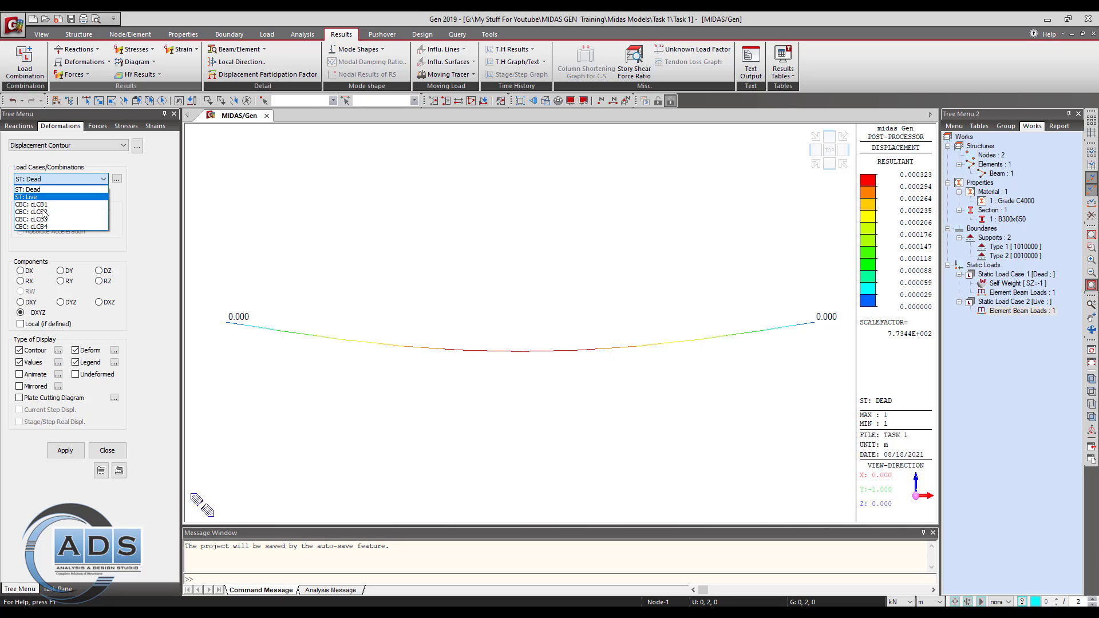
pyautogui.click(49, 197)
pyautogui.click(66, 451)
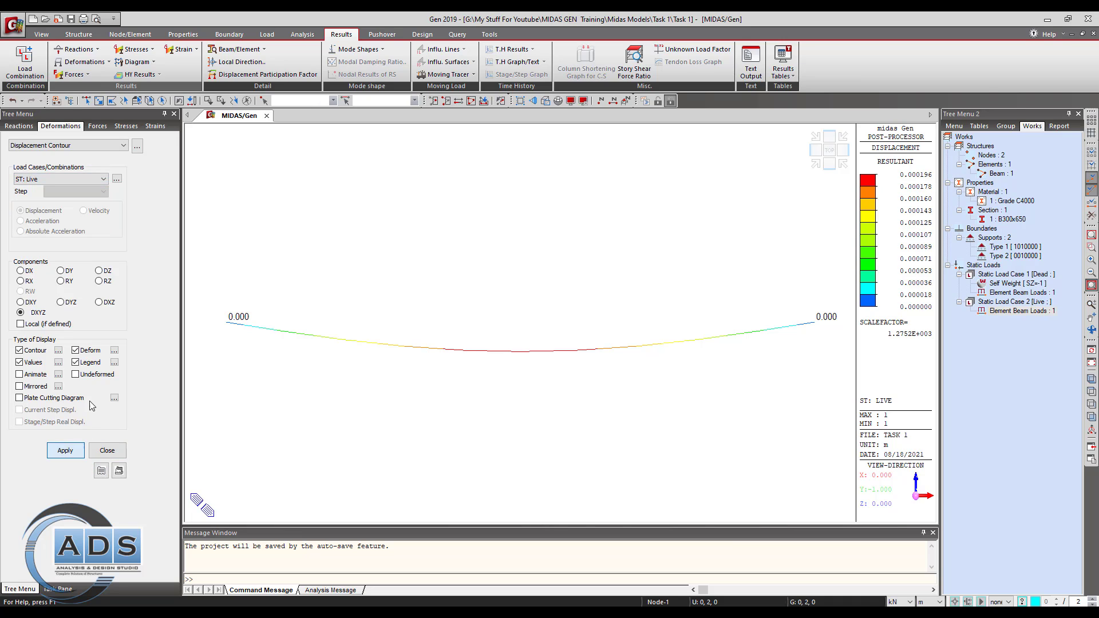
pyautogui.click(100, 179)
pyautogui.click(31, 211)
pyautogui.click(60, 179)
pyautogui.click(54, 226)
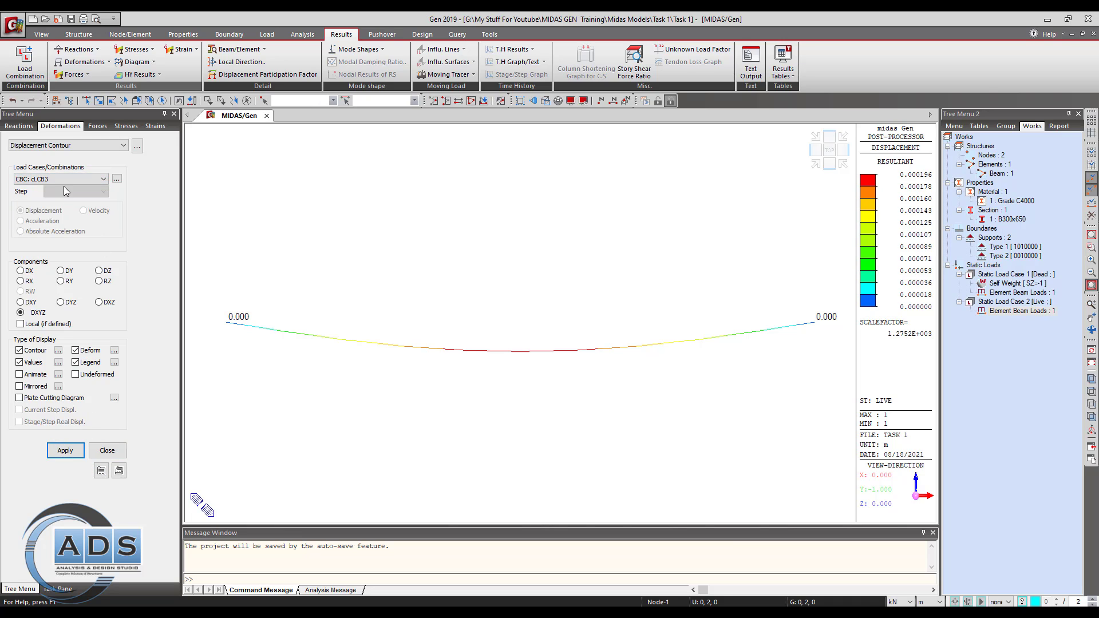
pyautogui.click(61, 451)
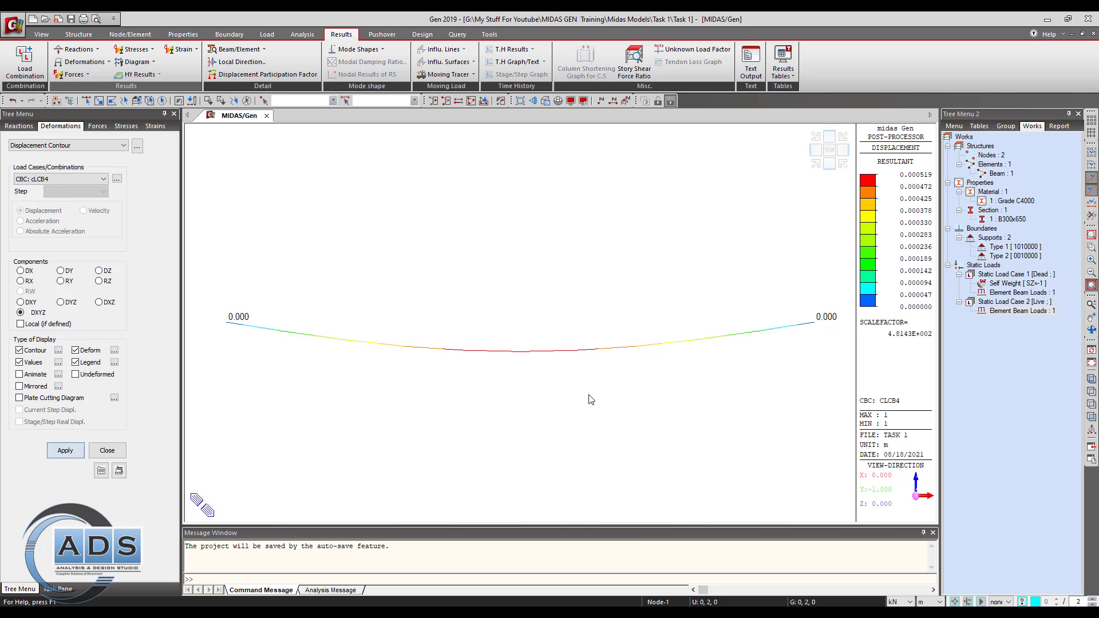
pyautogui.click(107, 451)
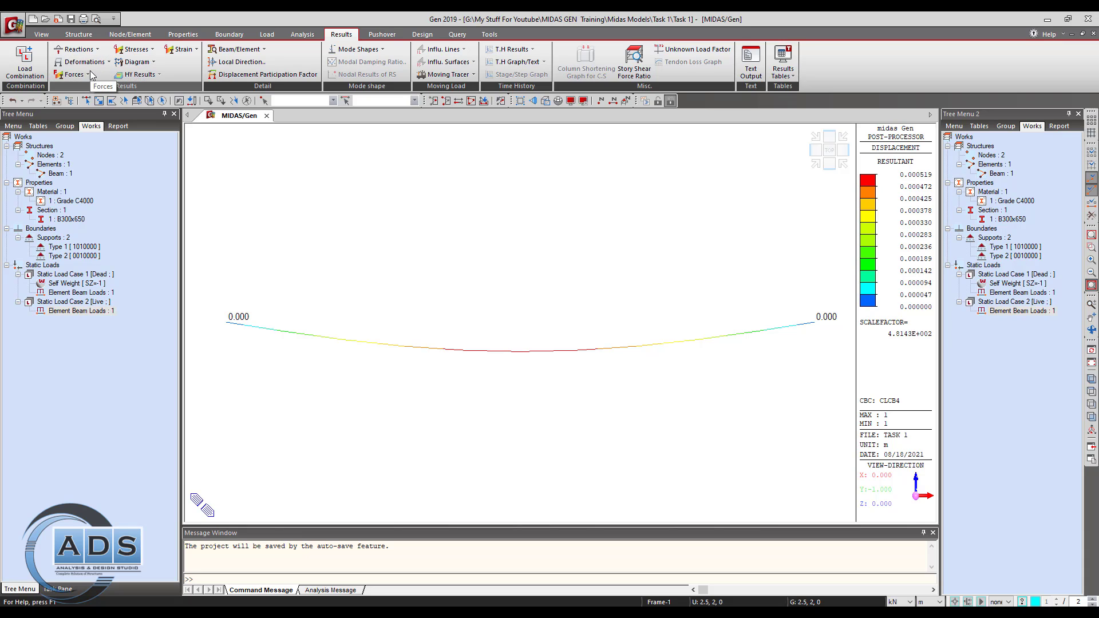
# - Show the My beam moment contour for combination cLCB2, then switch to Beam Diagrams
pyautogui.click(86, 75)
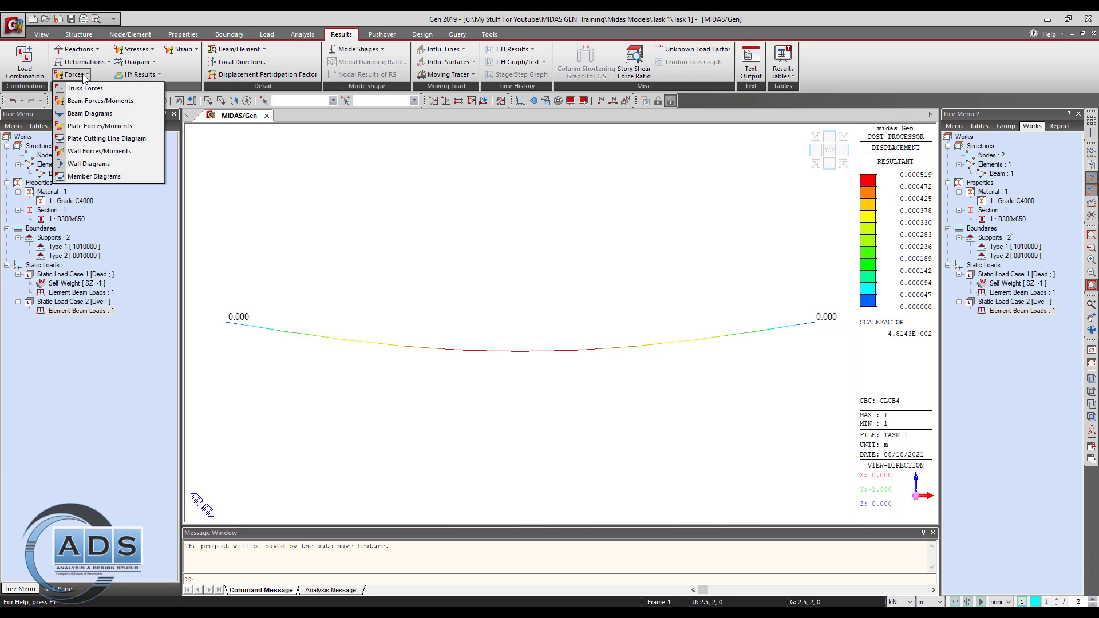
pyautogui.click(115, 105)
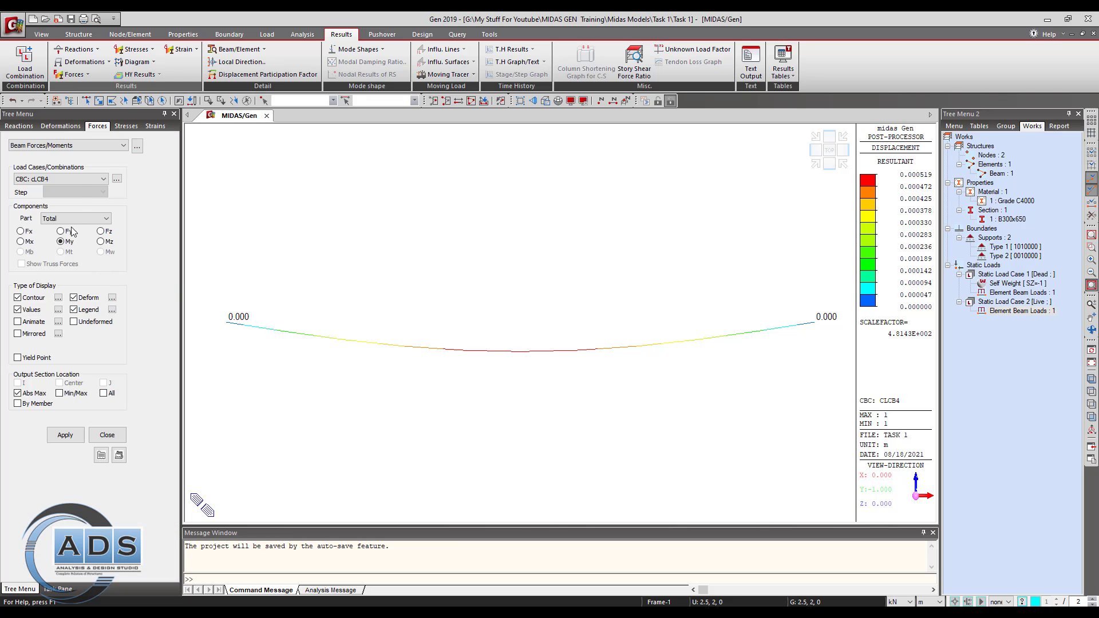
pyautogui.click(83, 179)
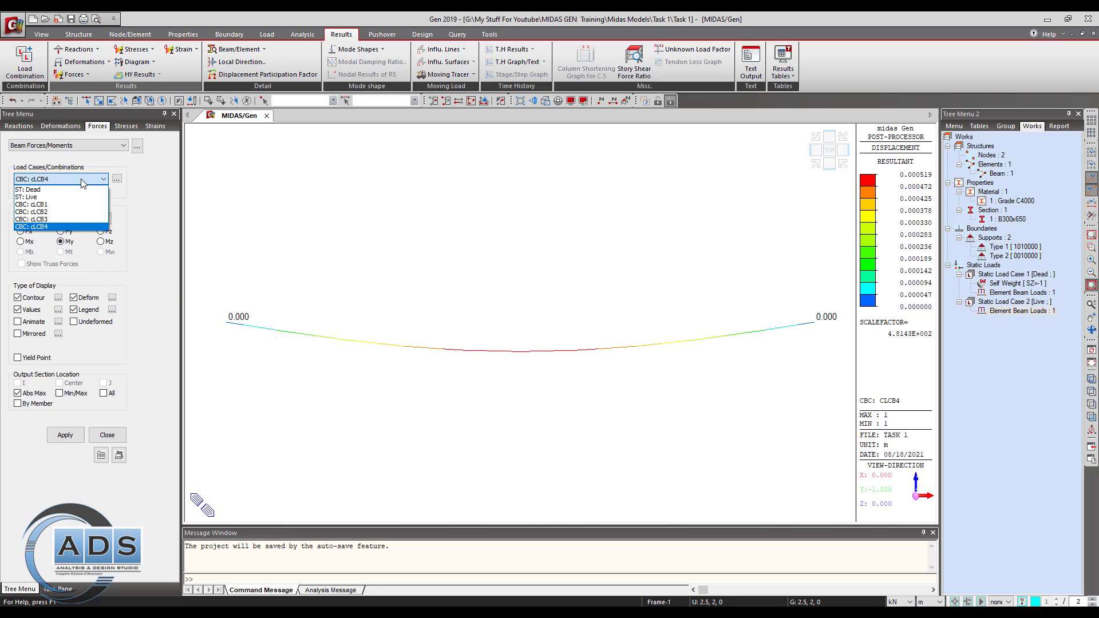
pyautogui.click(63, 213)
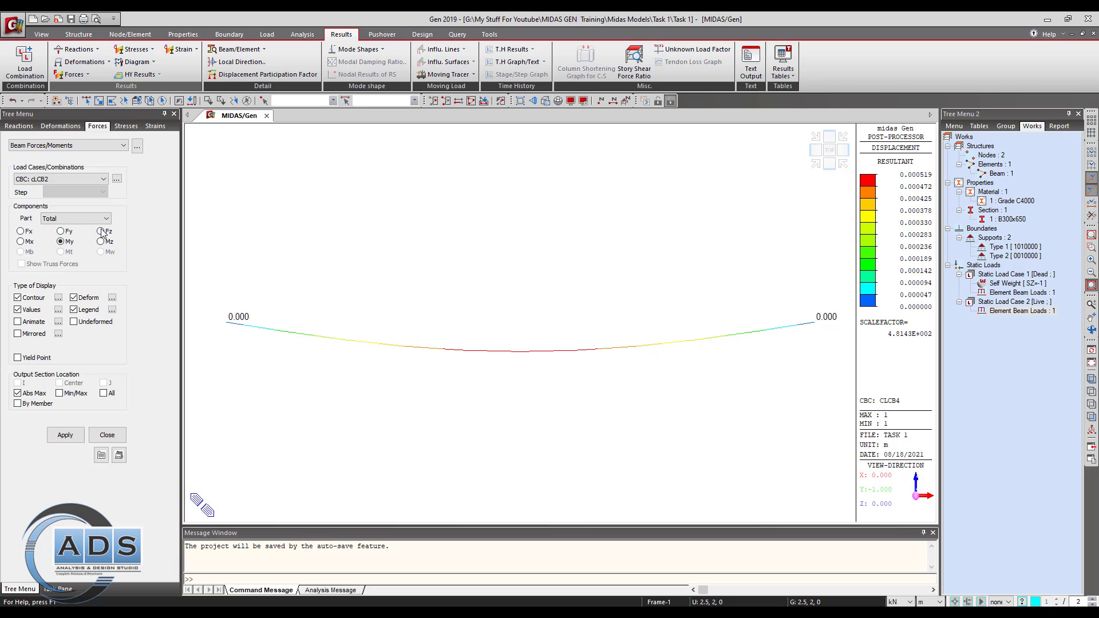
pyautogui.click(65, 435)
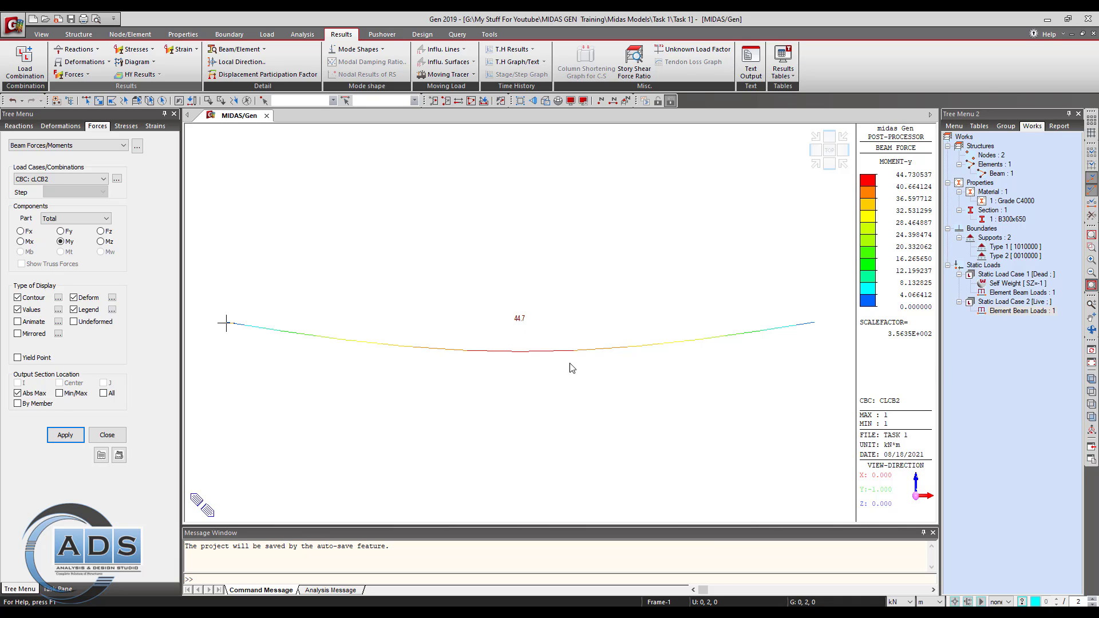
pyautogui.click(114, 145)
pyautogui.click(81, 178)
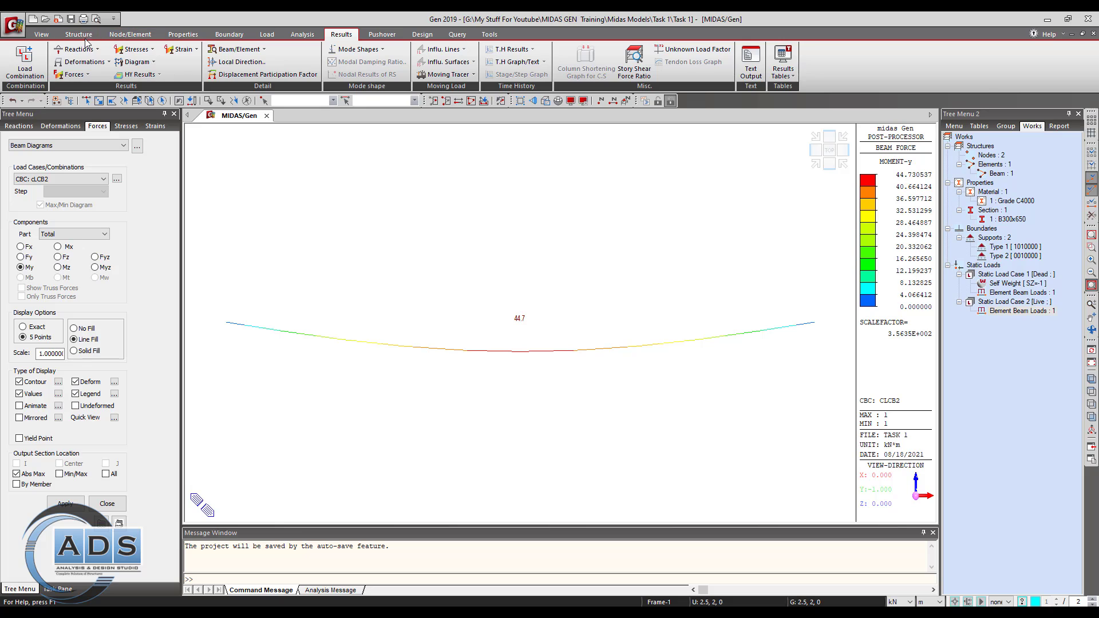
pyautogui.click(136, 35)
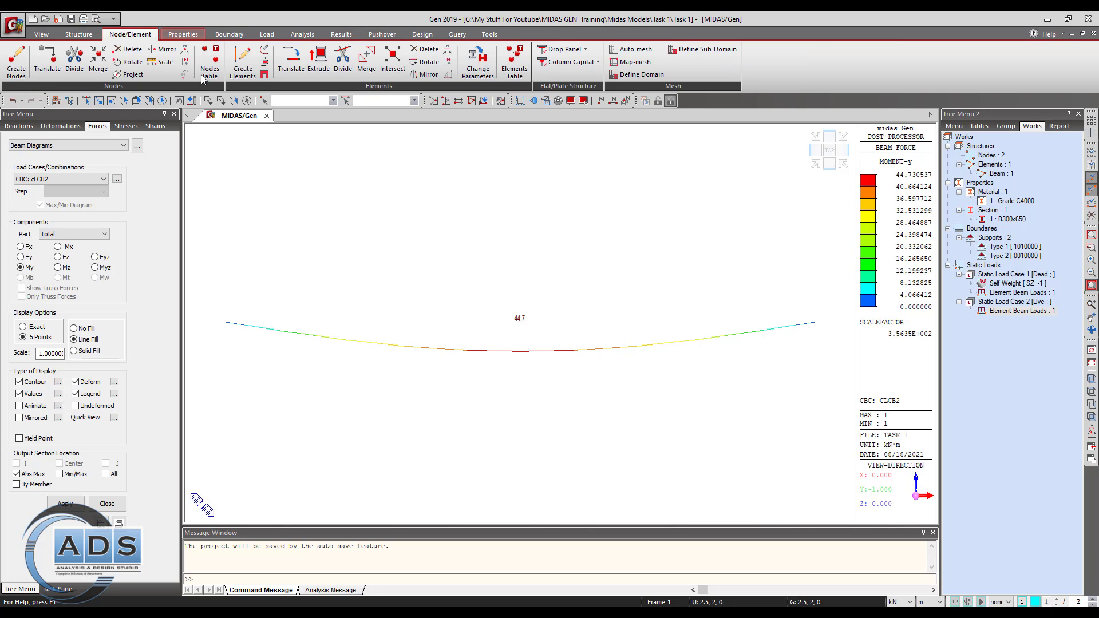
pyautogui.click(227, 60)
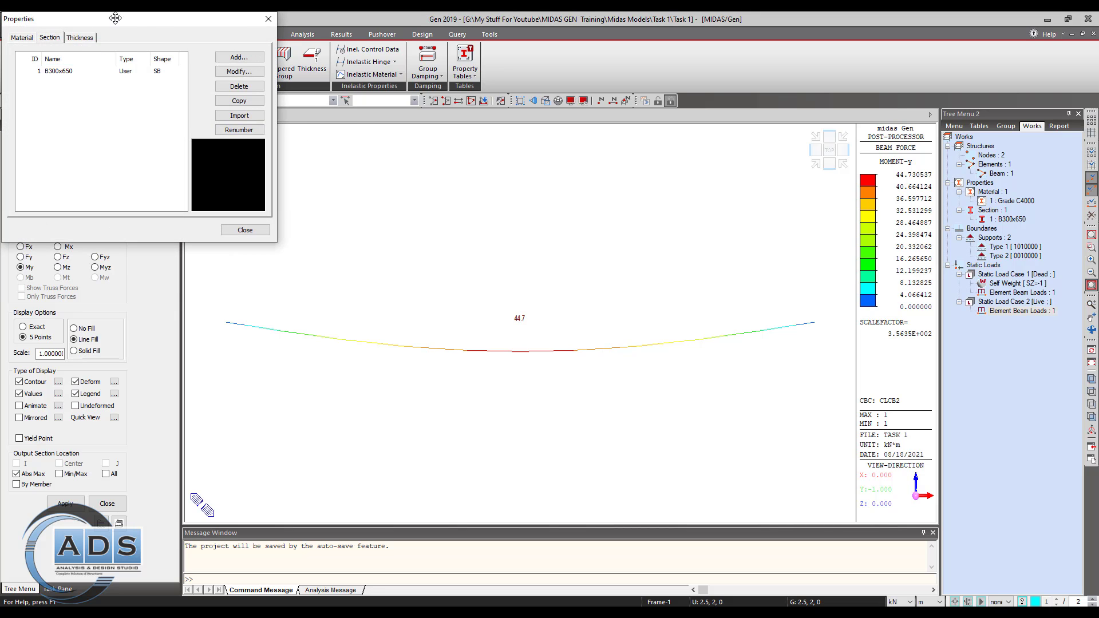
pyautogui.moveTo(118, 17); pyautogui.dragTo(198, 55)
pyautogui.click(149, 108)
pyautogui.click(319, 109)
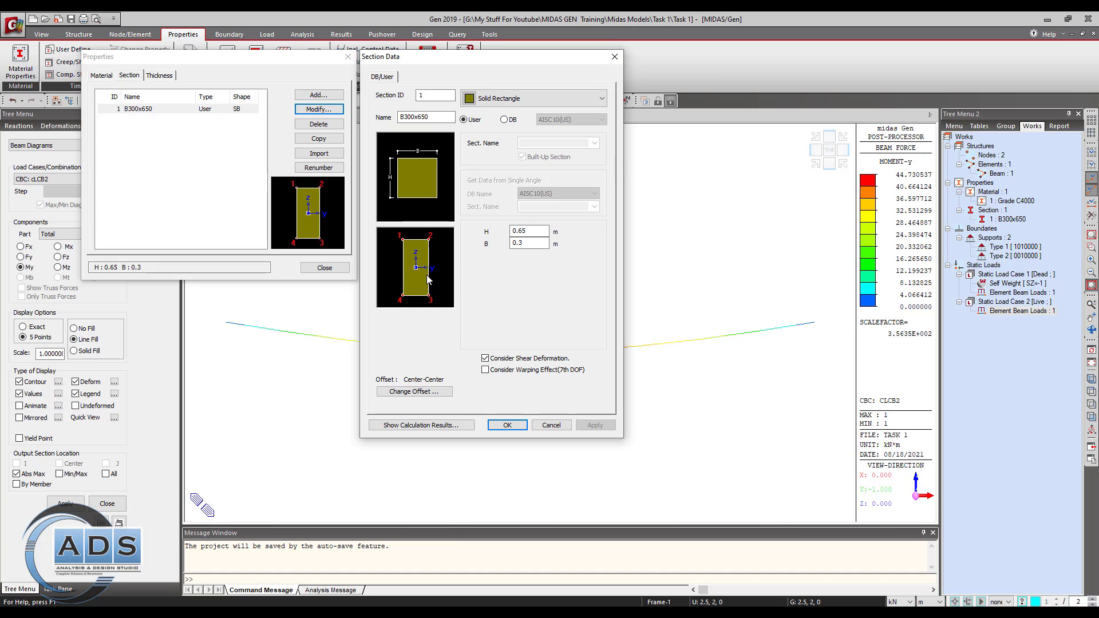
pyautogui.click(615, 56)
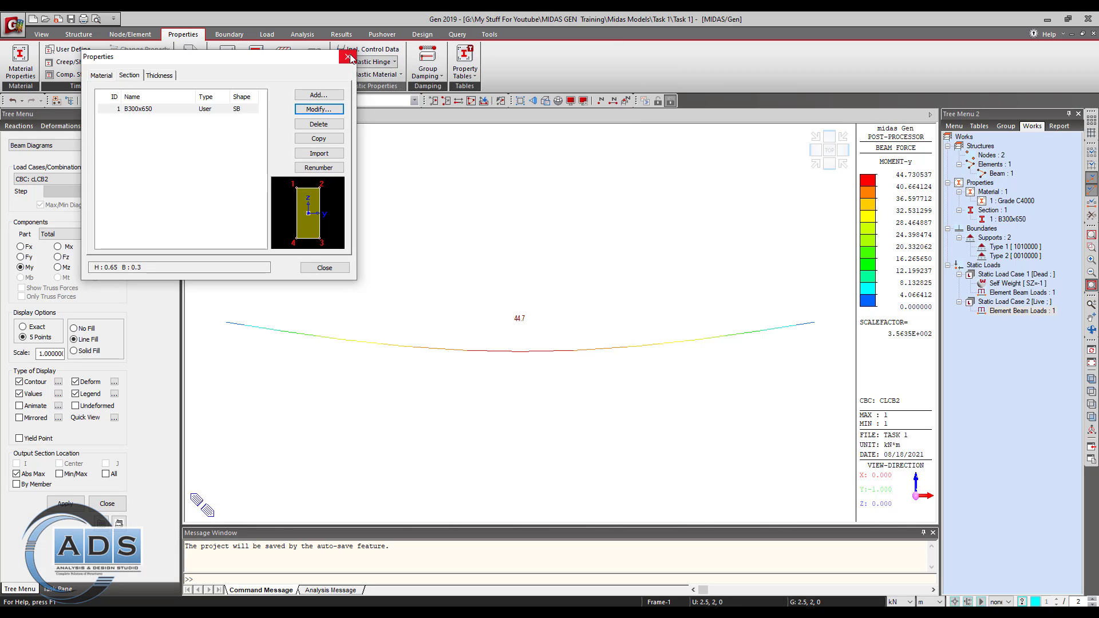
pyautogui.press('Escape')
# - Draw the cLCB2 My moment diagram and cycle force units through kips, lbf, tonf back to kN
pyautogui.click(26, 269)
pyautogui.click(65, 503)
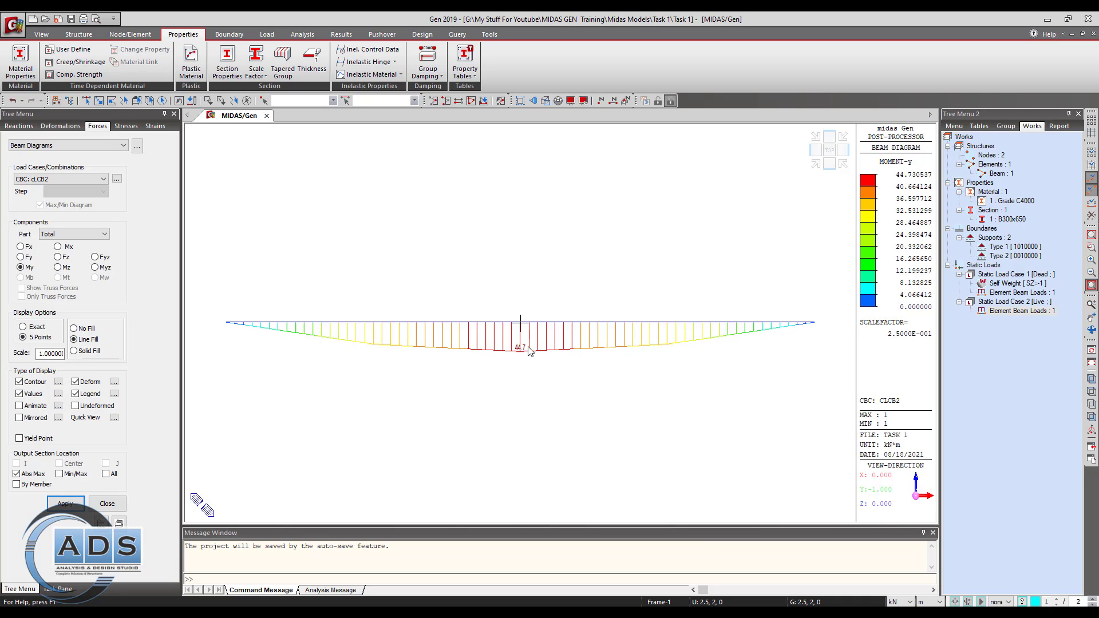
pyautogui.click(909, 602)
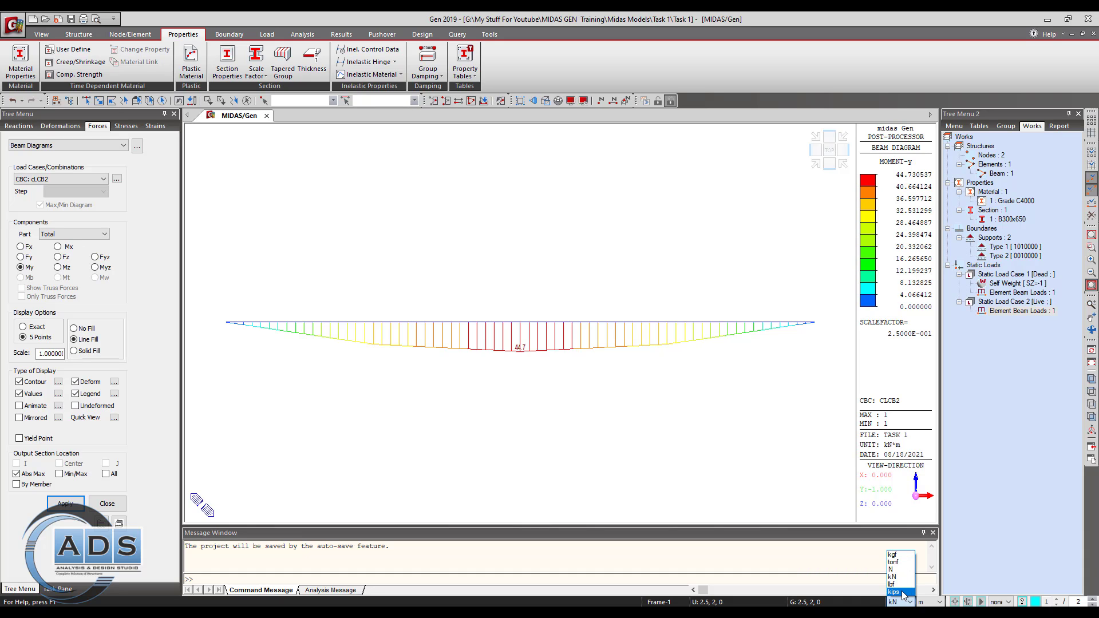
pyautogui.click(901, 591)
pyautogui.click(909, 602)
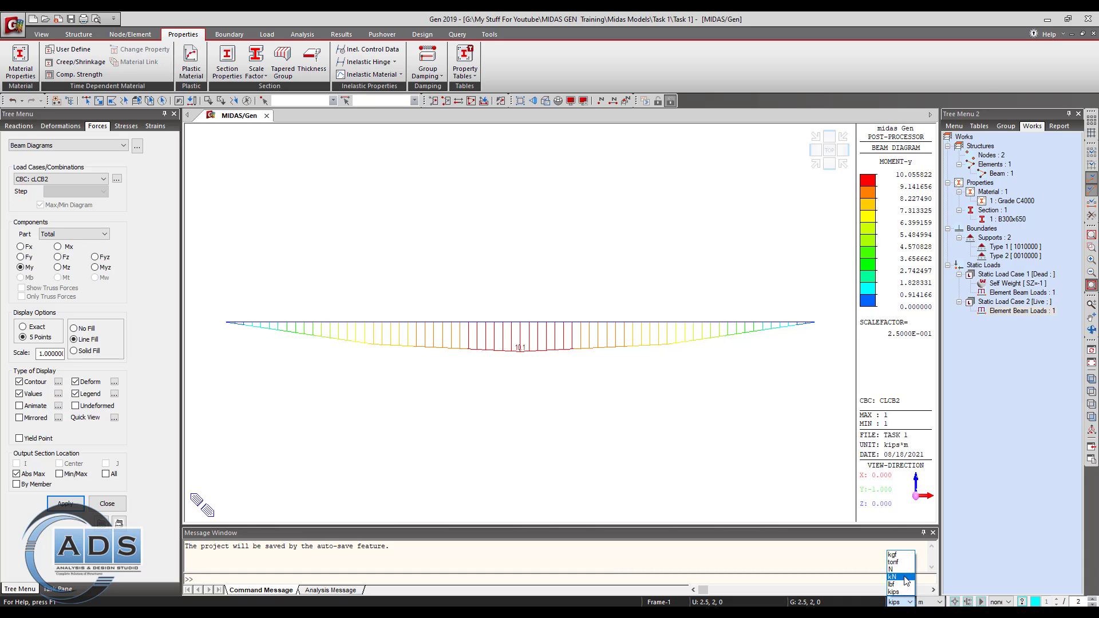
pyautogui.click(903, 589)
pyautogui.click(909, 602)
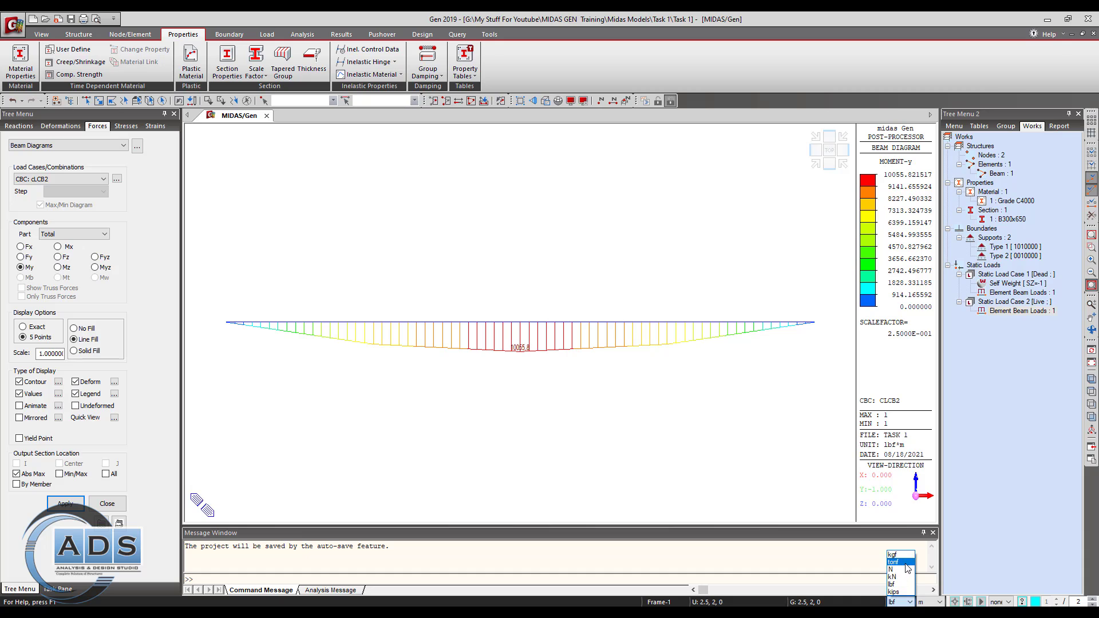
pyautogui.click(901, 568)
pyautogui.click(907, 601)
pyautogui.click(892, 584)
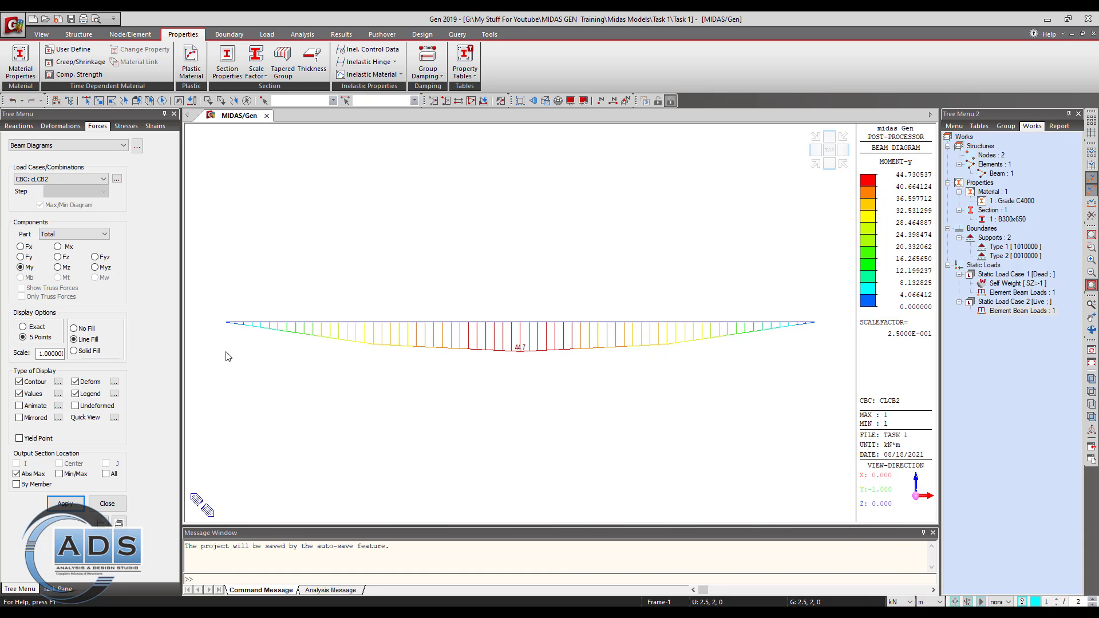
# - Switch the length unit to mm, then back to m
pyautogui.click(930, 601)
pyautogui.click(924, 572)
pyautogui.click(938, 601)
pyautogui.click(922, 577)
# - Show the cLCB2 Fz shear diagram with solid fill, labelled at all output locations (±35.8 kN)
pyautogui.click(59, 258)
pyautogui.click(65, 503)
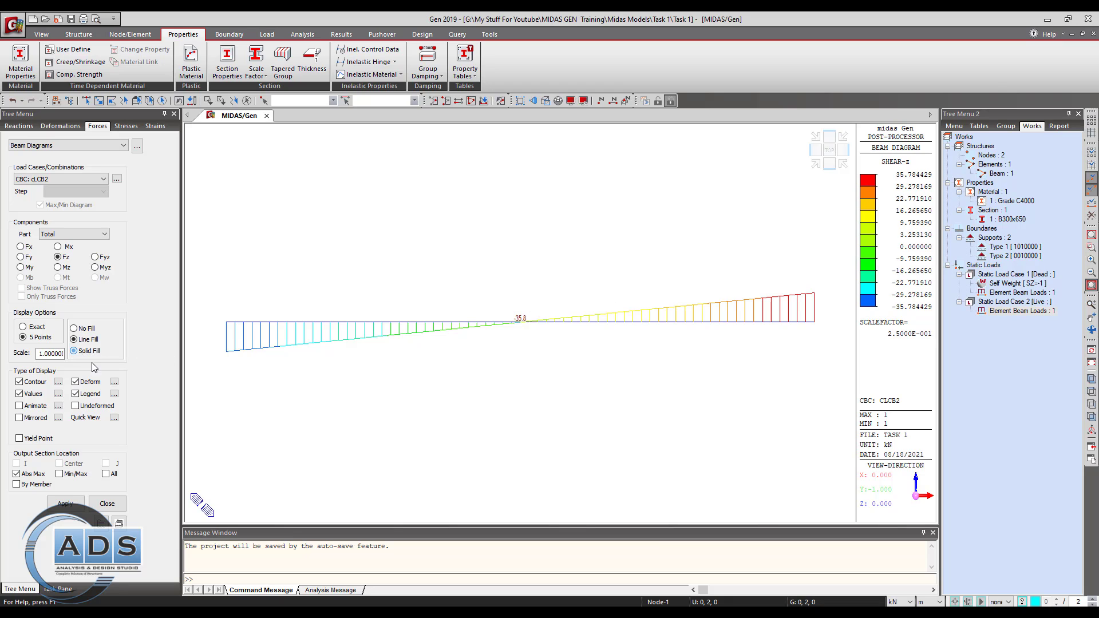
pyautogui.click(67, 504)
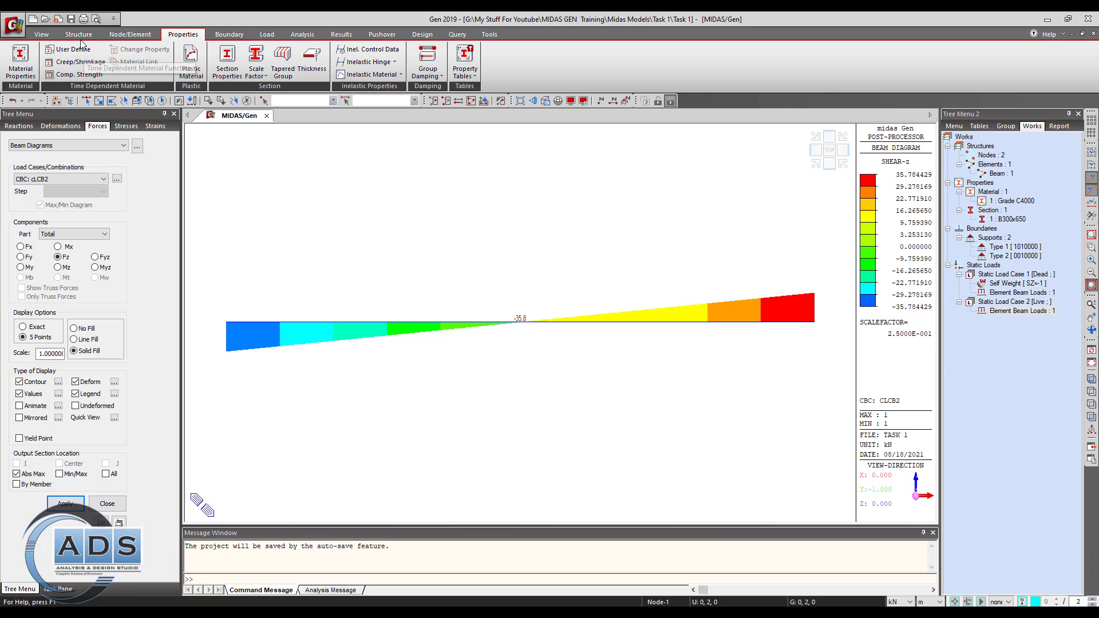
pyautogui.click(106, 475)
pyautogui.click(68, 504)
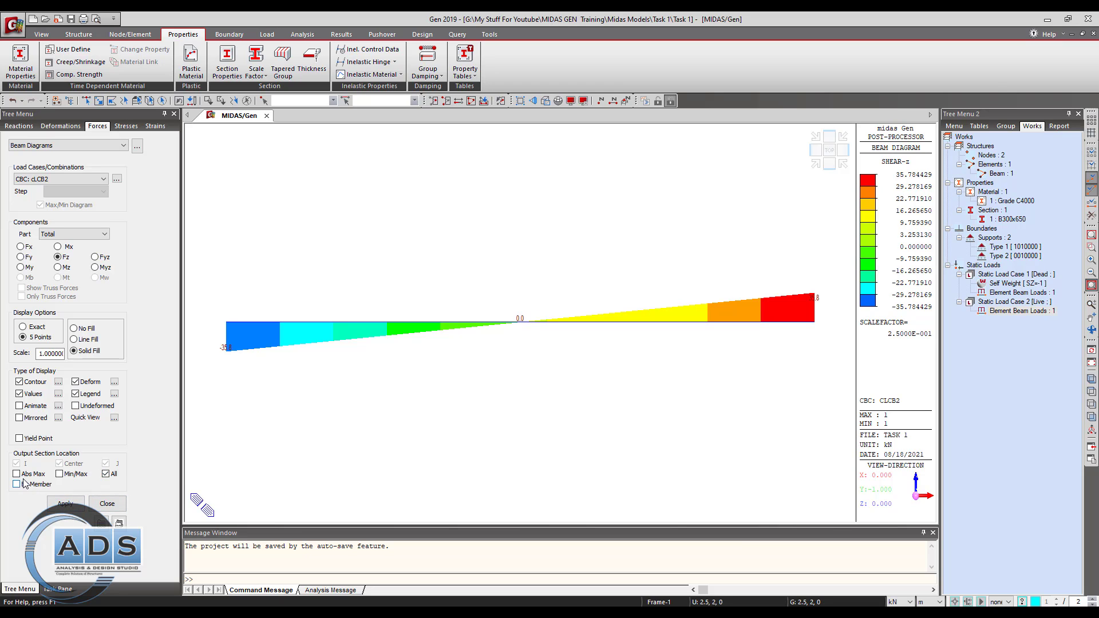
pyautogui.click(57, 502)
# - Close the beam diagram settings and display the cLCB2 displacement contour
pyautogui.click(107, 504)
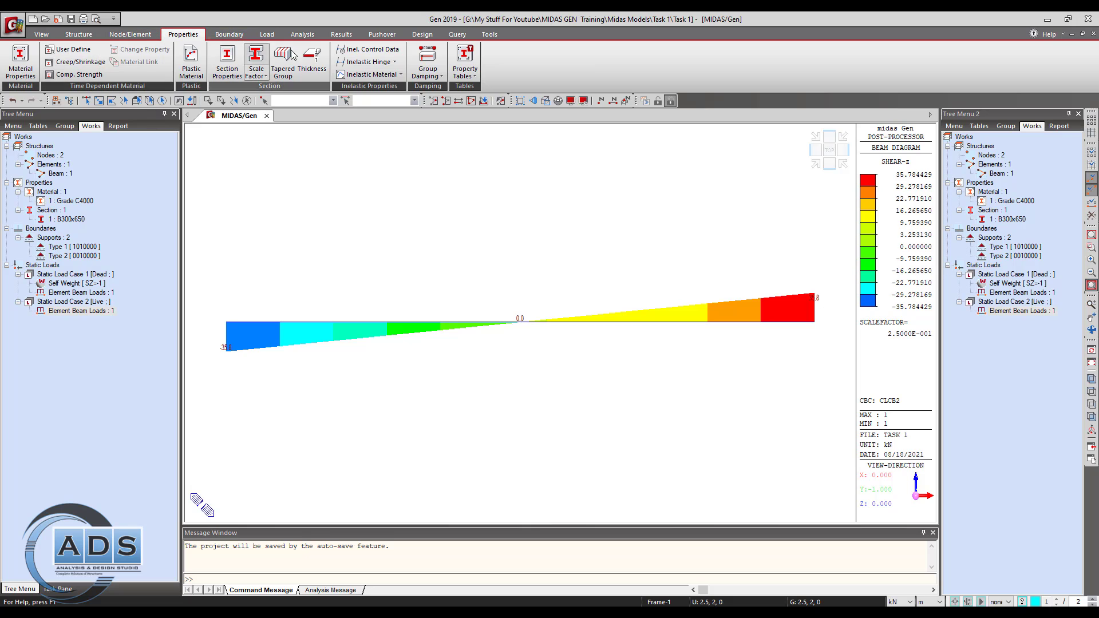
pyautogui.click(342, 34)
pyautogui.click(83, 62)
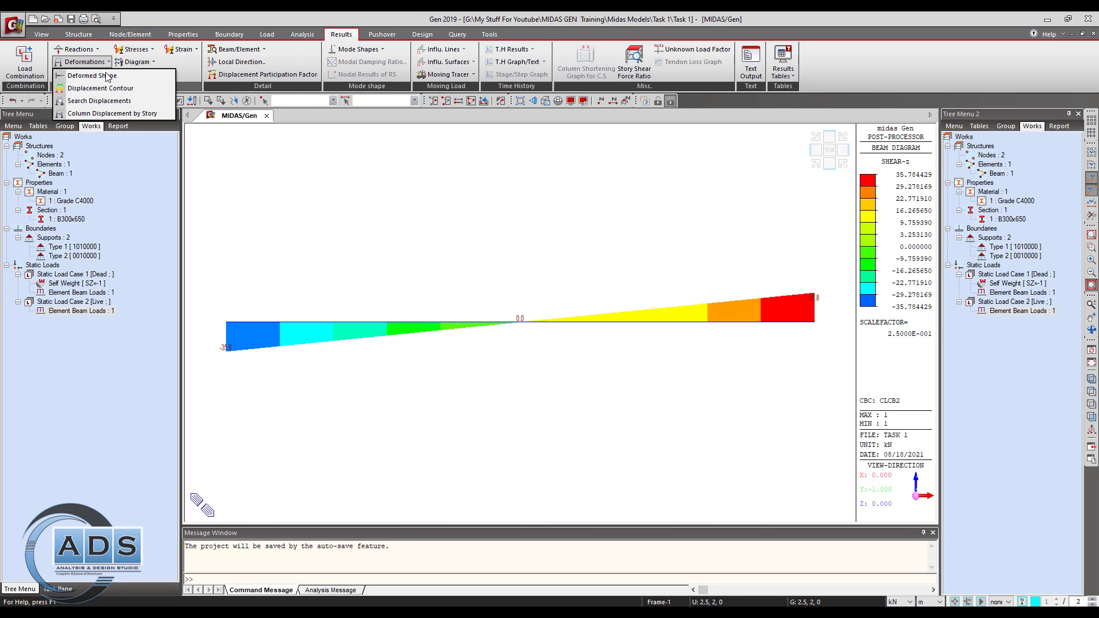
pyautogui.click(115, 87)
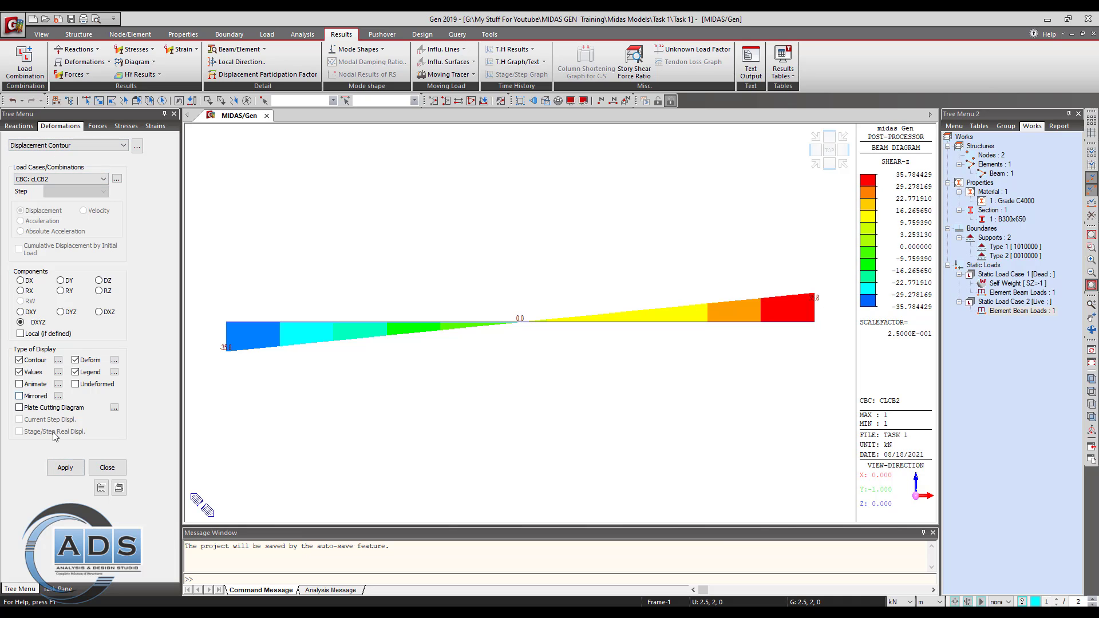
pyautogui.click(64, 467)
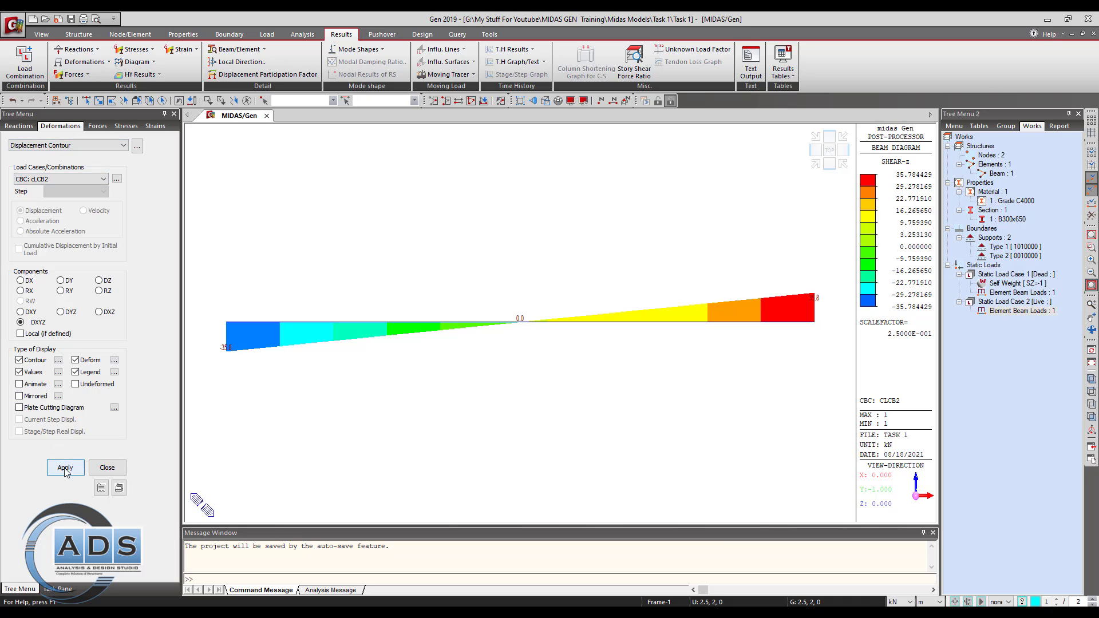
pyautogui.click(58, 361)
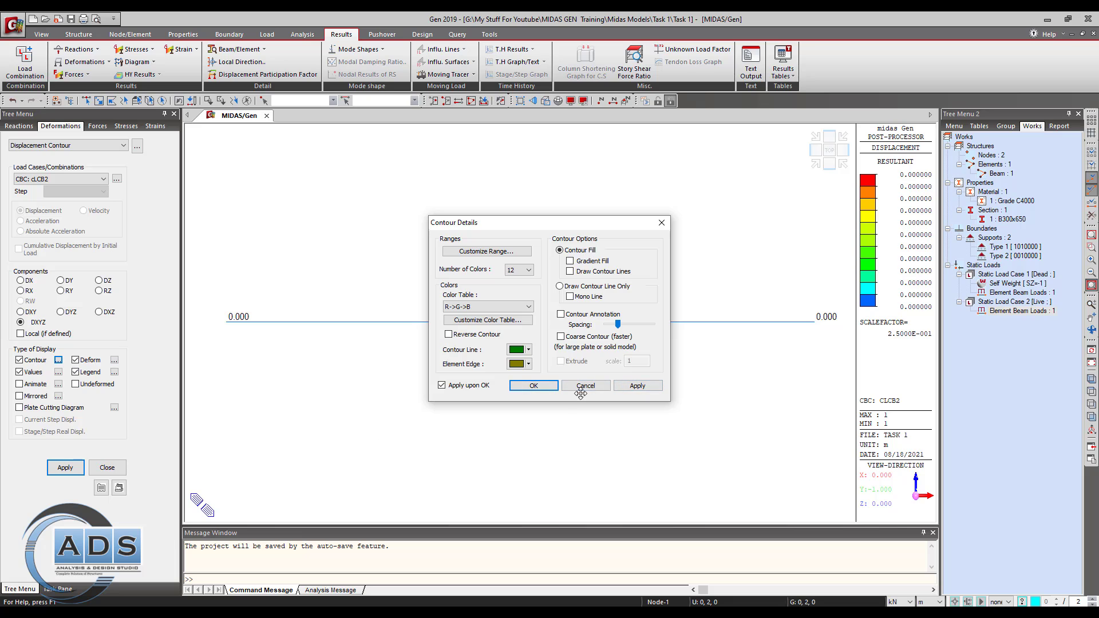
pyautogui.click(584, 386)
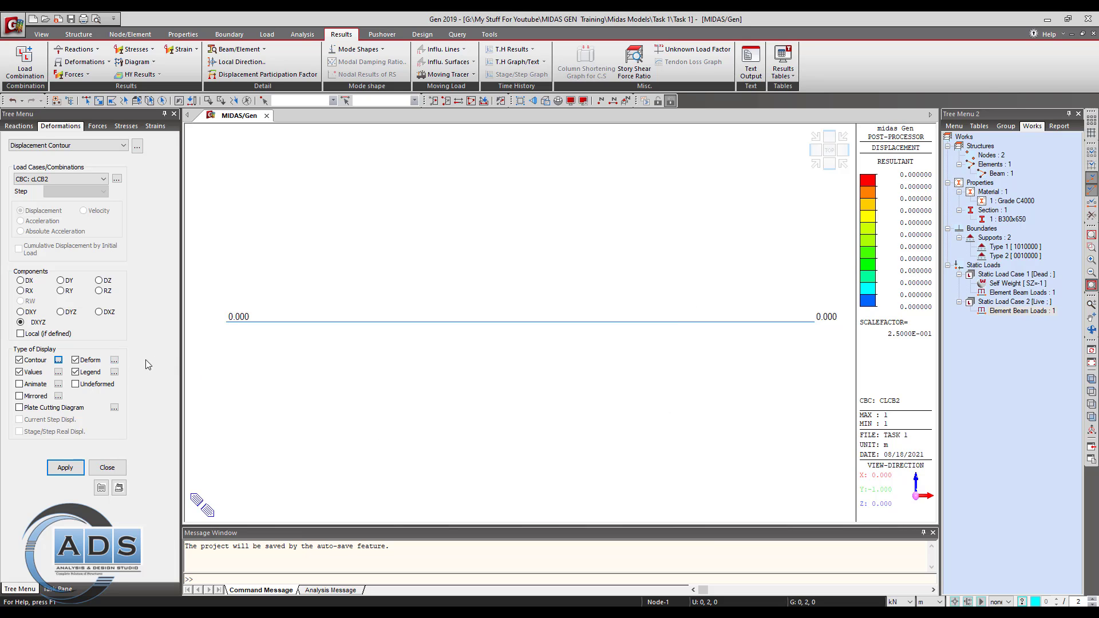
# - Draw the contour on the real deformed shape with the undeformed beam overlaid
pyautogui.click(115, 360)
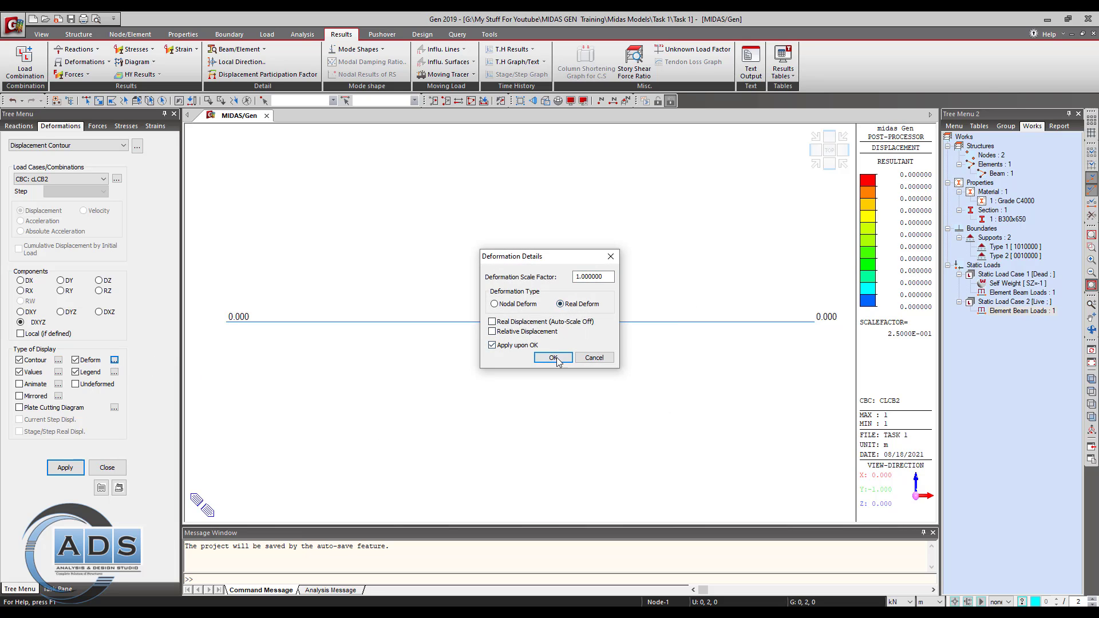
pyautogui.click(553, 358)
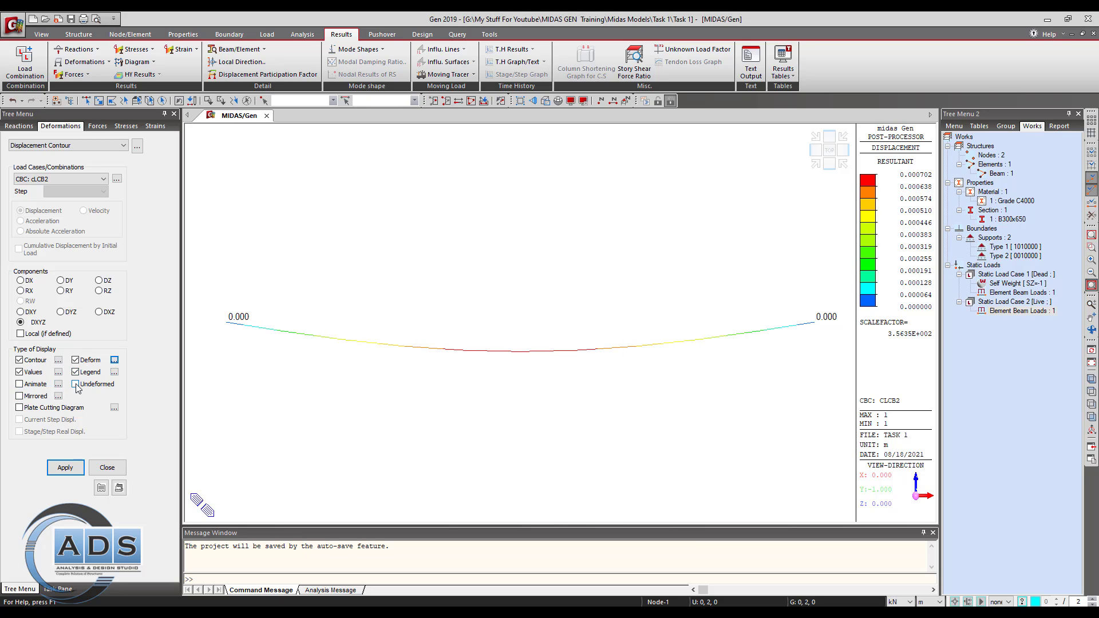
pyautogui.click(64, 468)
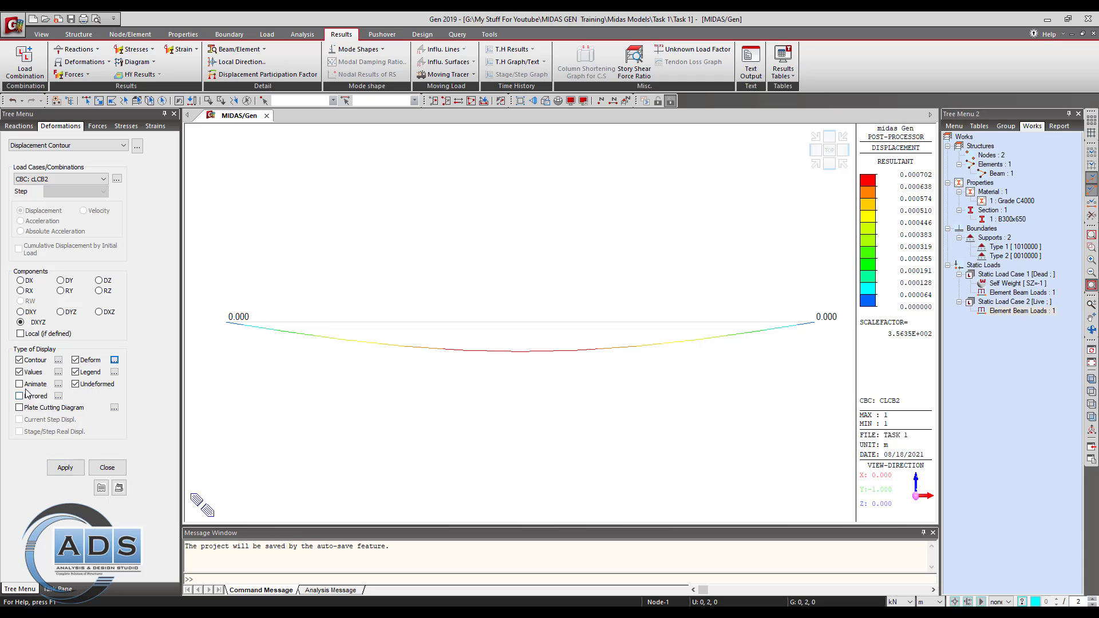
# - Animate the cLCB2 deflection, record it to AVI, and close the displacement settings
pyautogui.click(19, 384)
pyautogui.click(64, 468)
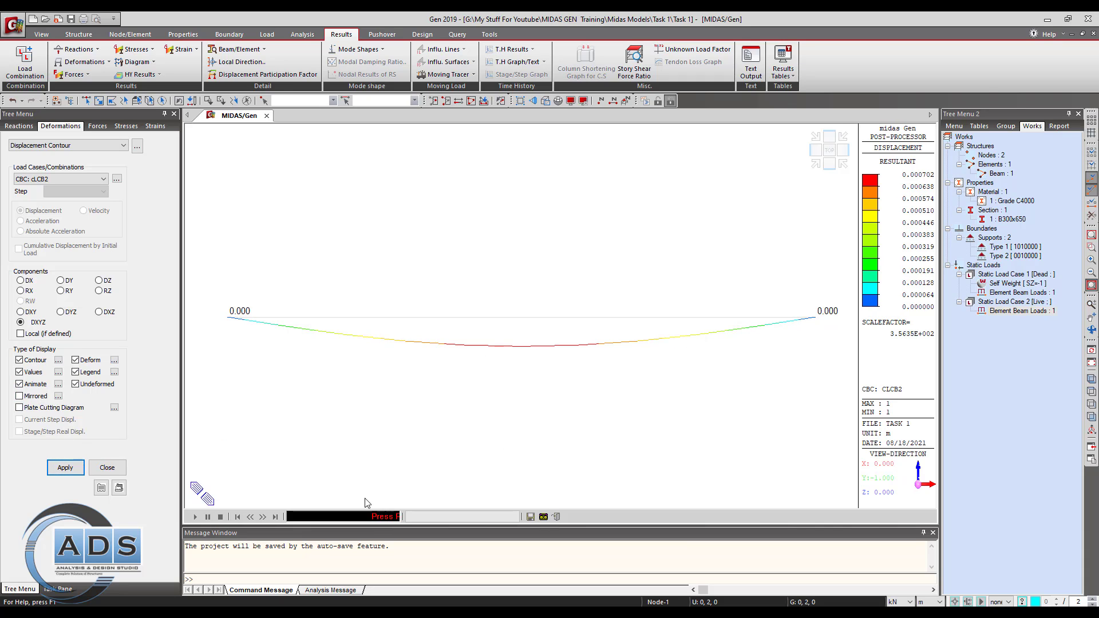
pyautogui.click(543, 517)
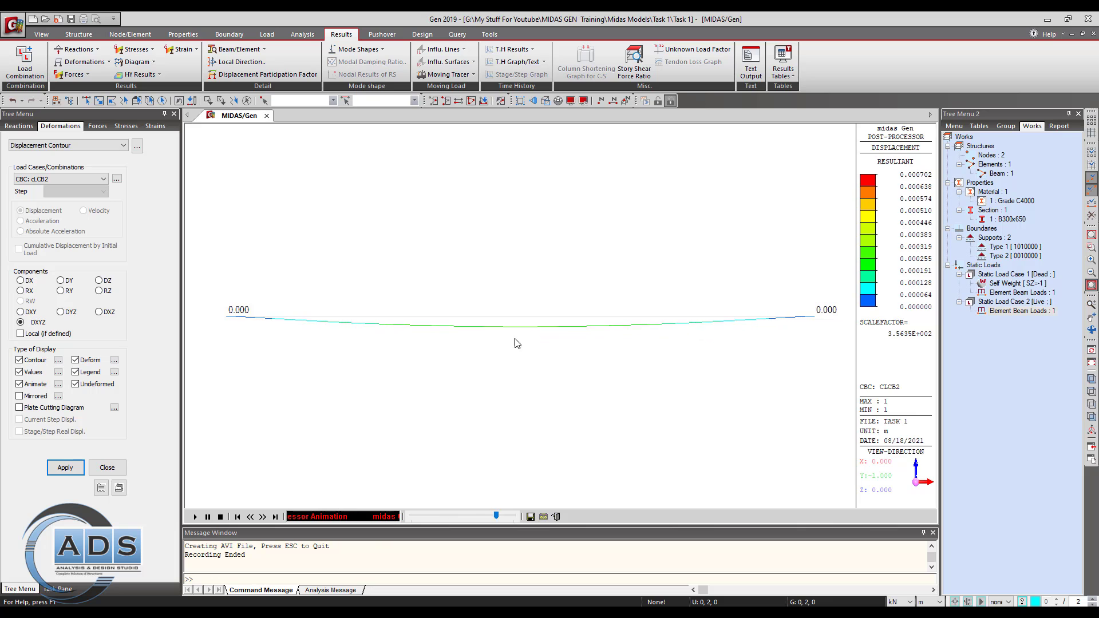
pyautogui.click(107, 467)
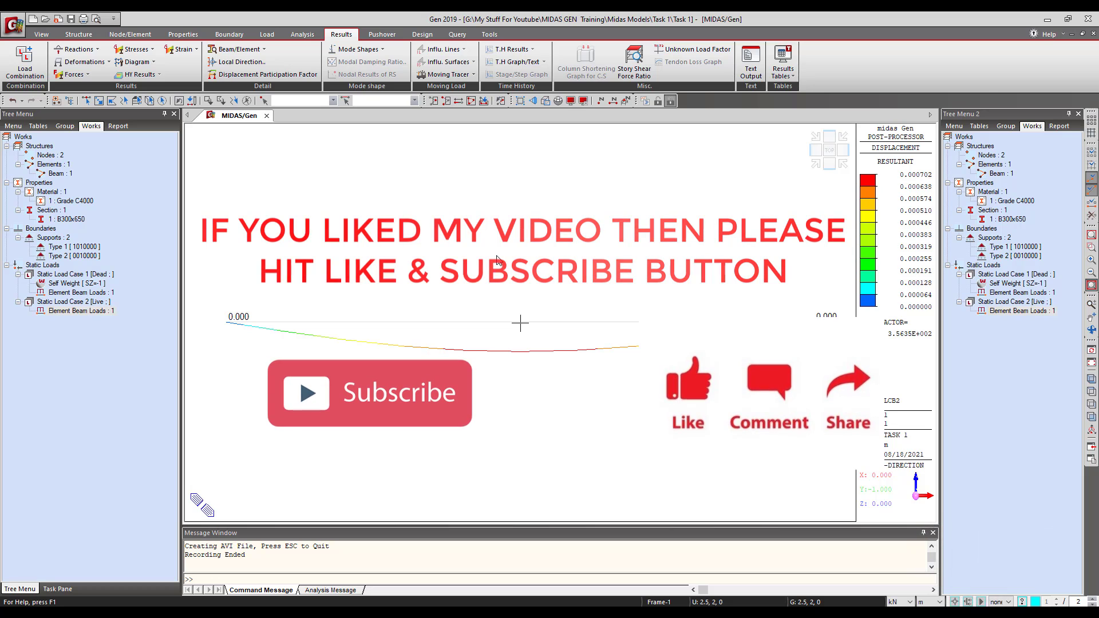
pyautogui.moveTo(520, 323)
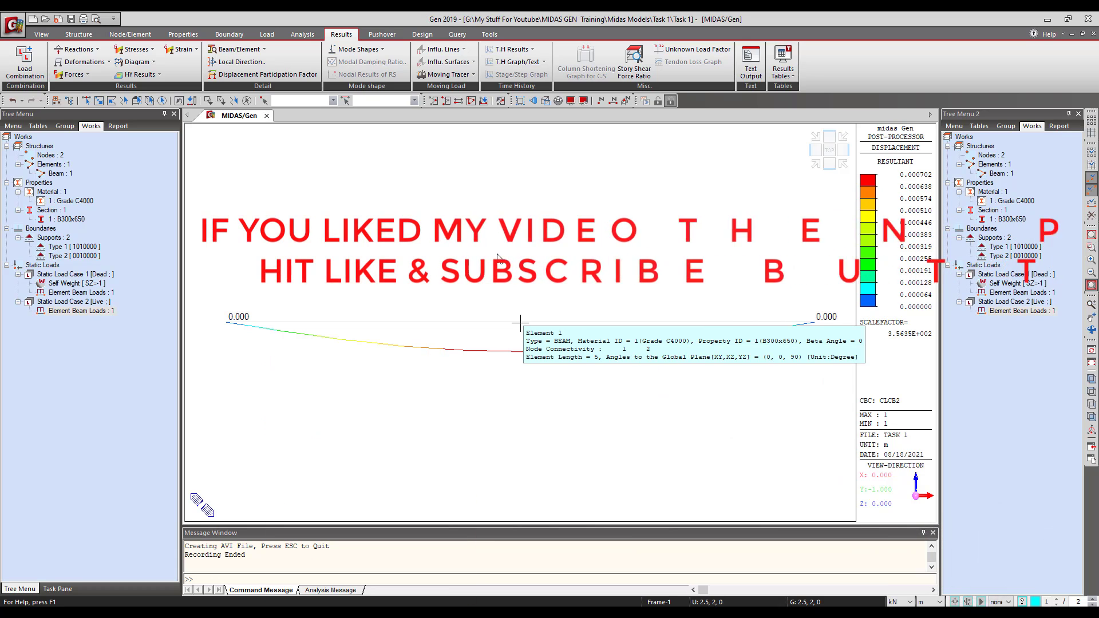